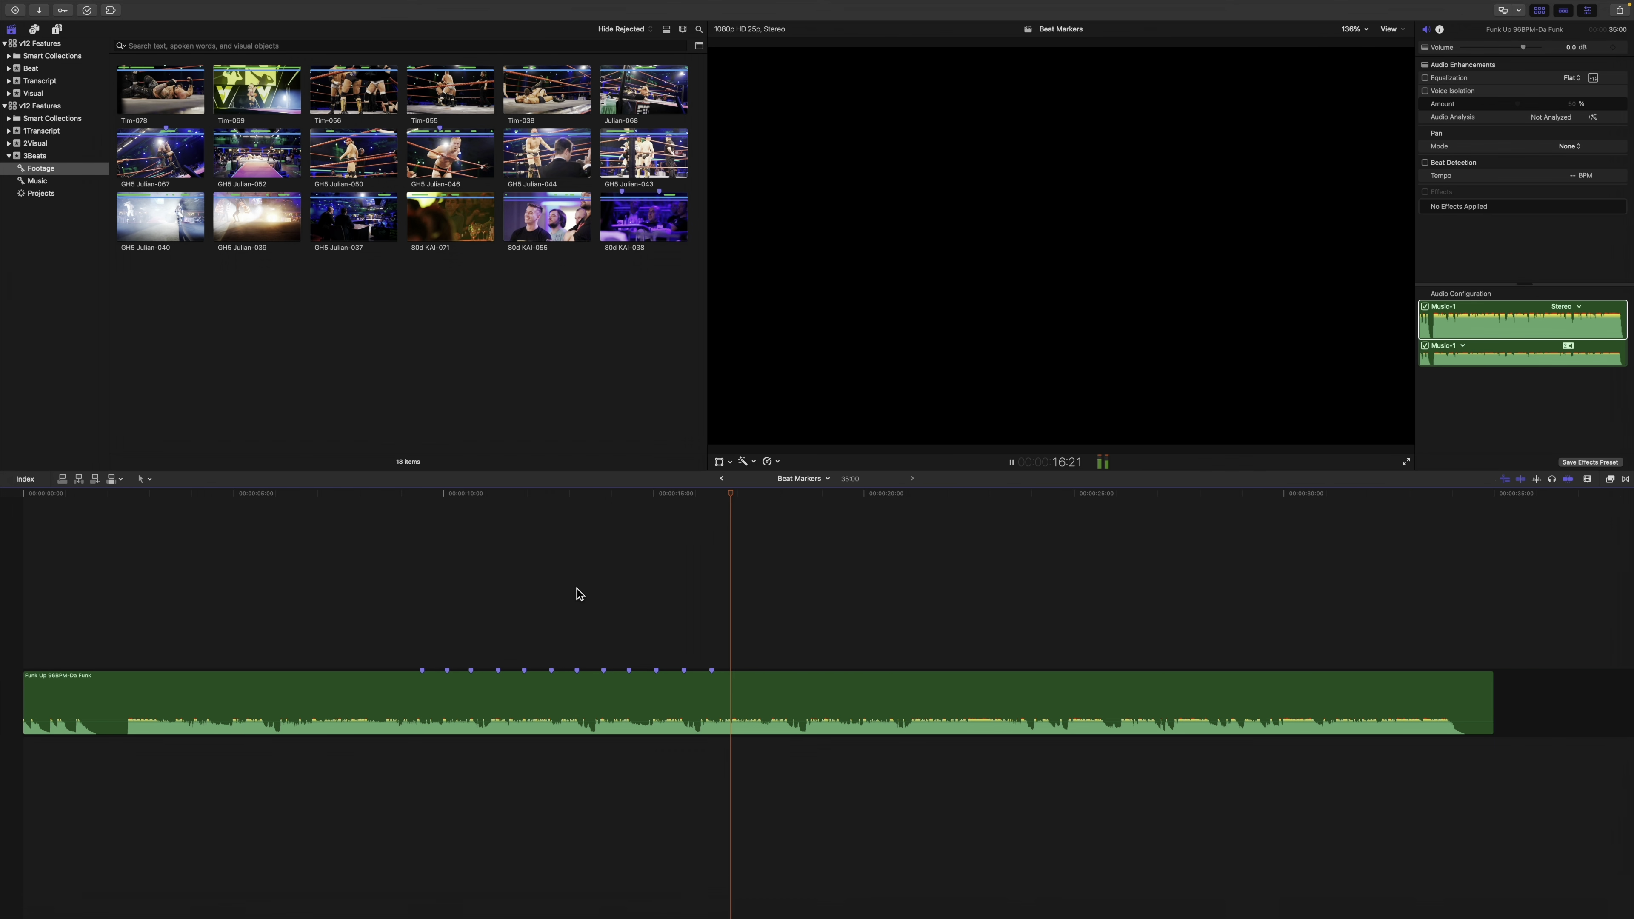
Place markers on each beat of the playing Funk Up music clip from about 17 to 23 seconds, and stop playback
{"action": "key", "text": "m"}
{"action": "key", "text": "m"}
{"action": "key", "text": "m"}
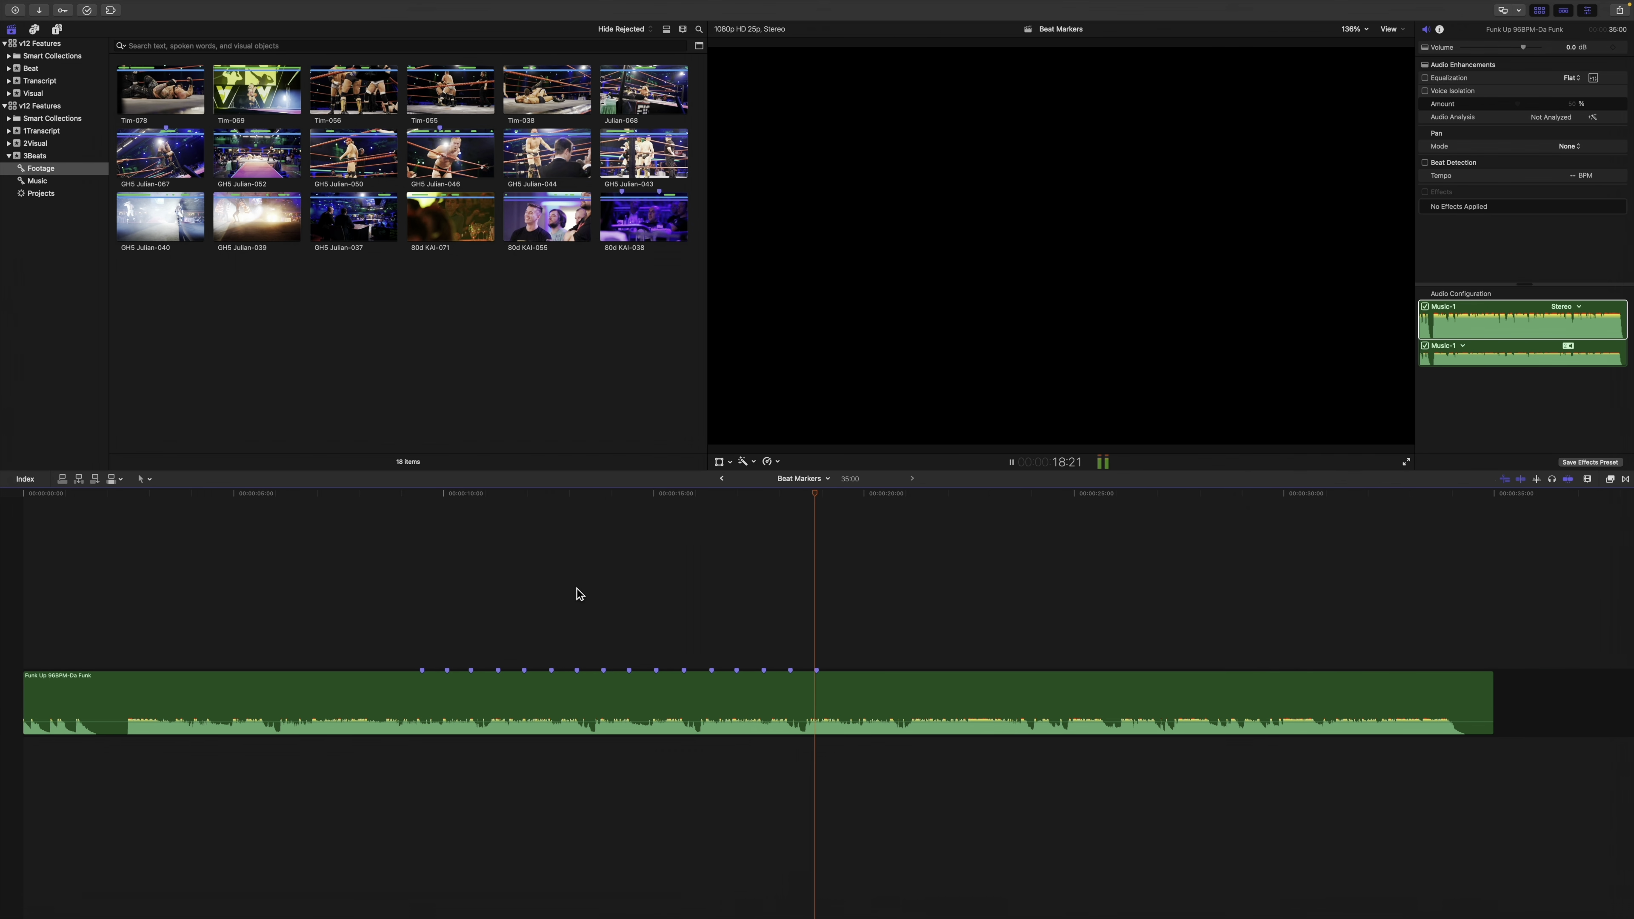
{"action": "key", "text": "m"}
{"action": "key", "text": "m"}
{"action": "key", "text": "m"}
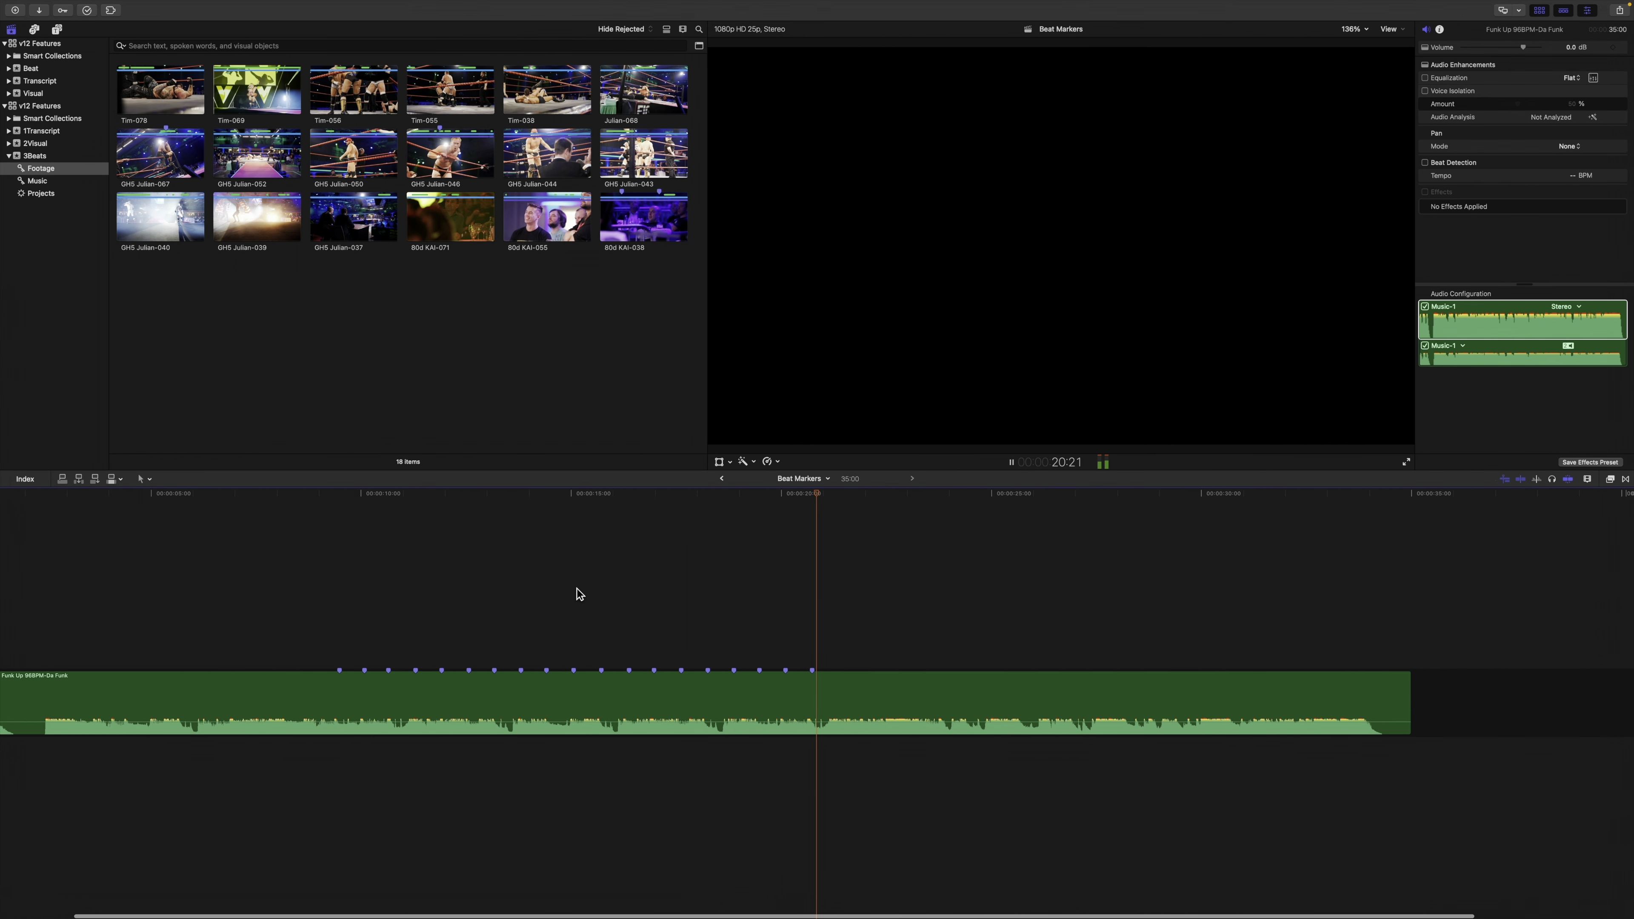
{"action": "key", "text": "m"}
{"action": "key", "text": "m"}
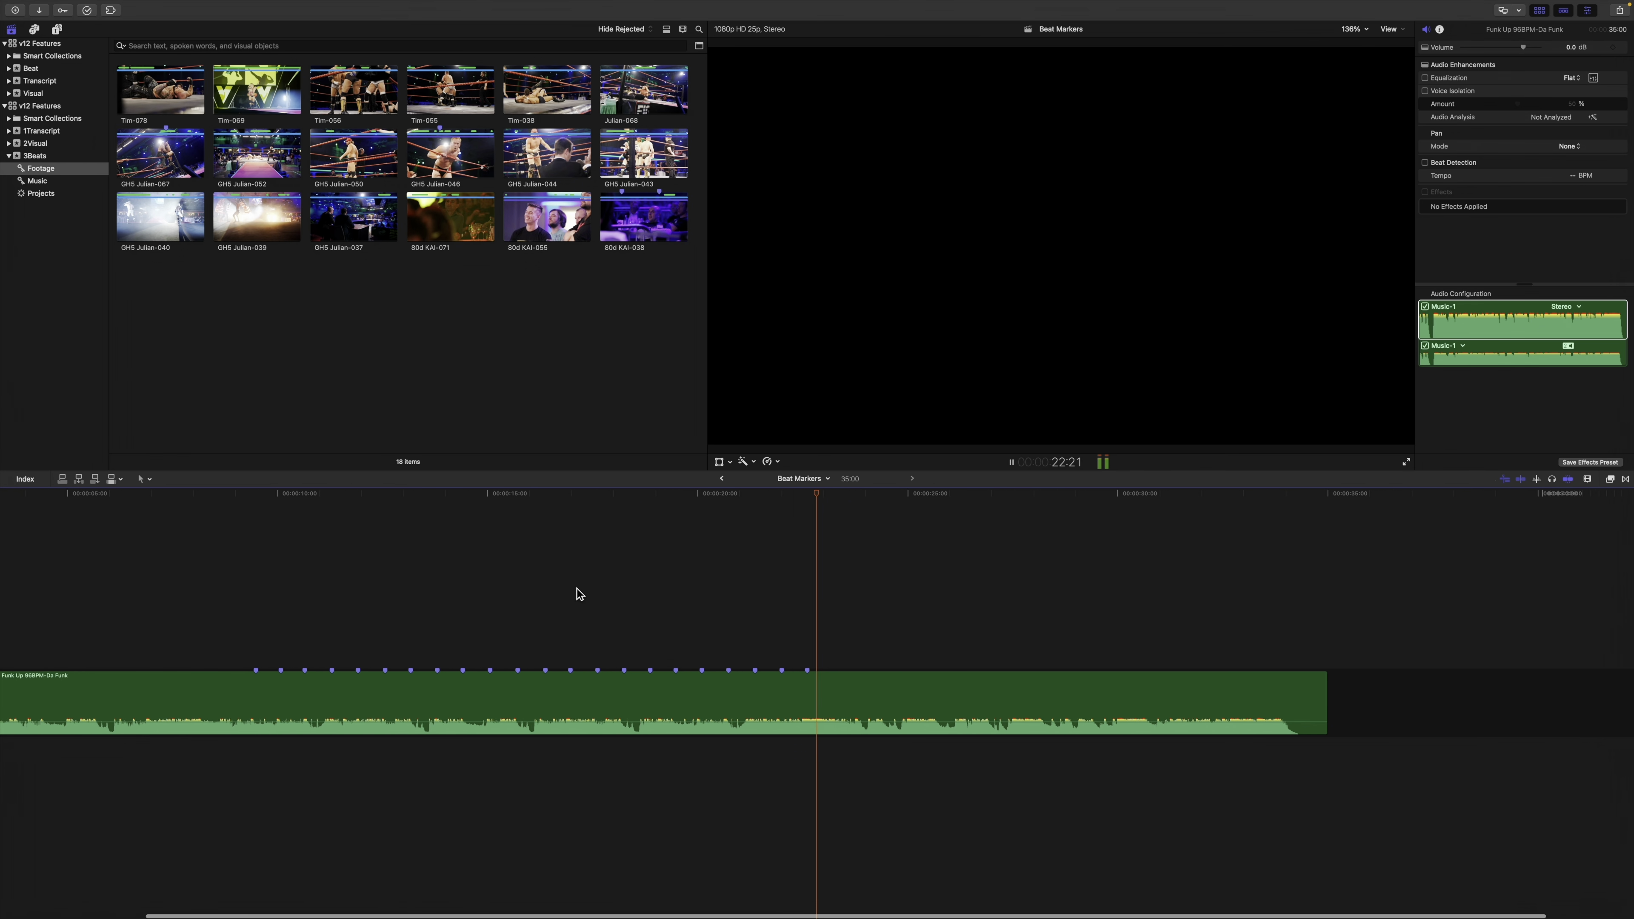
{"action": "key", "text": "space"}
{"action": "scroll", "coordinate": [578, 589], "scroll_direction": "left", "scroll_amount": 5}
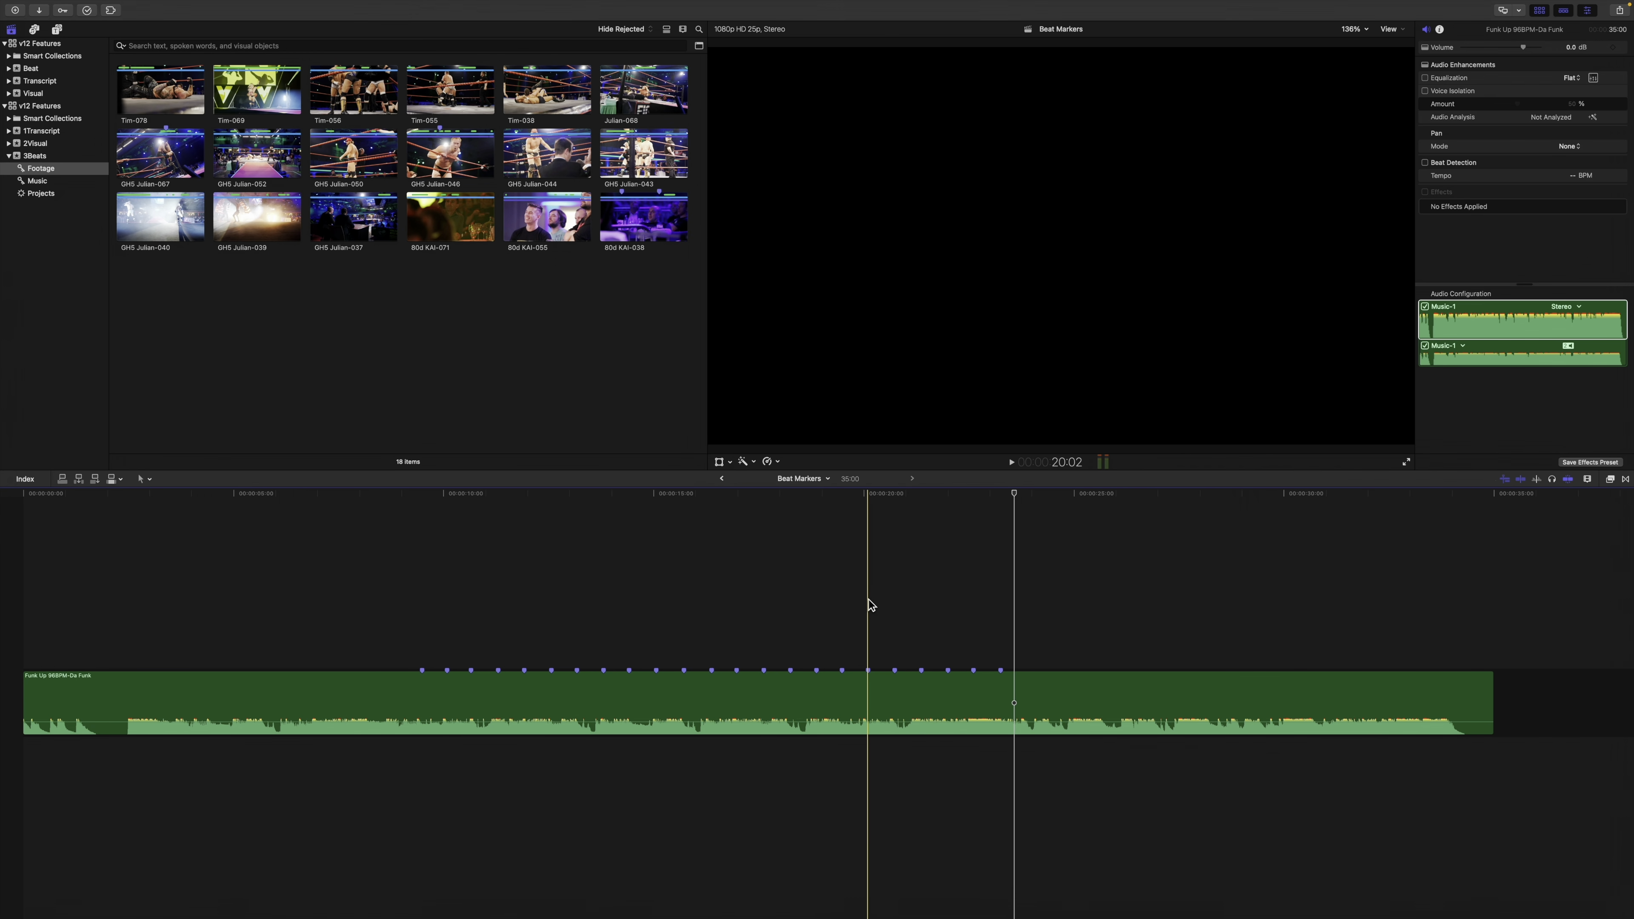
Examine how the markers near 20 to 22 seconds line up with the beats in the Funk Up waveform
{"action": "key", "text": "super+equal"}
{"action": "key", "text": "super+equal"}
{"action": "left_click", "coordinate": [921, 669]}
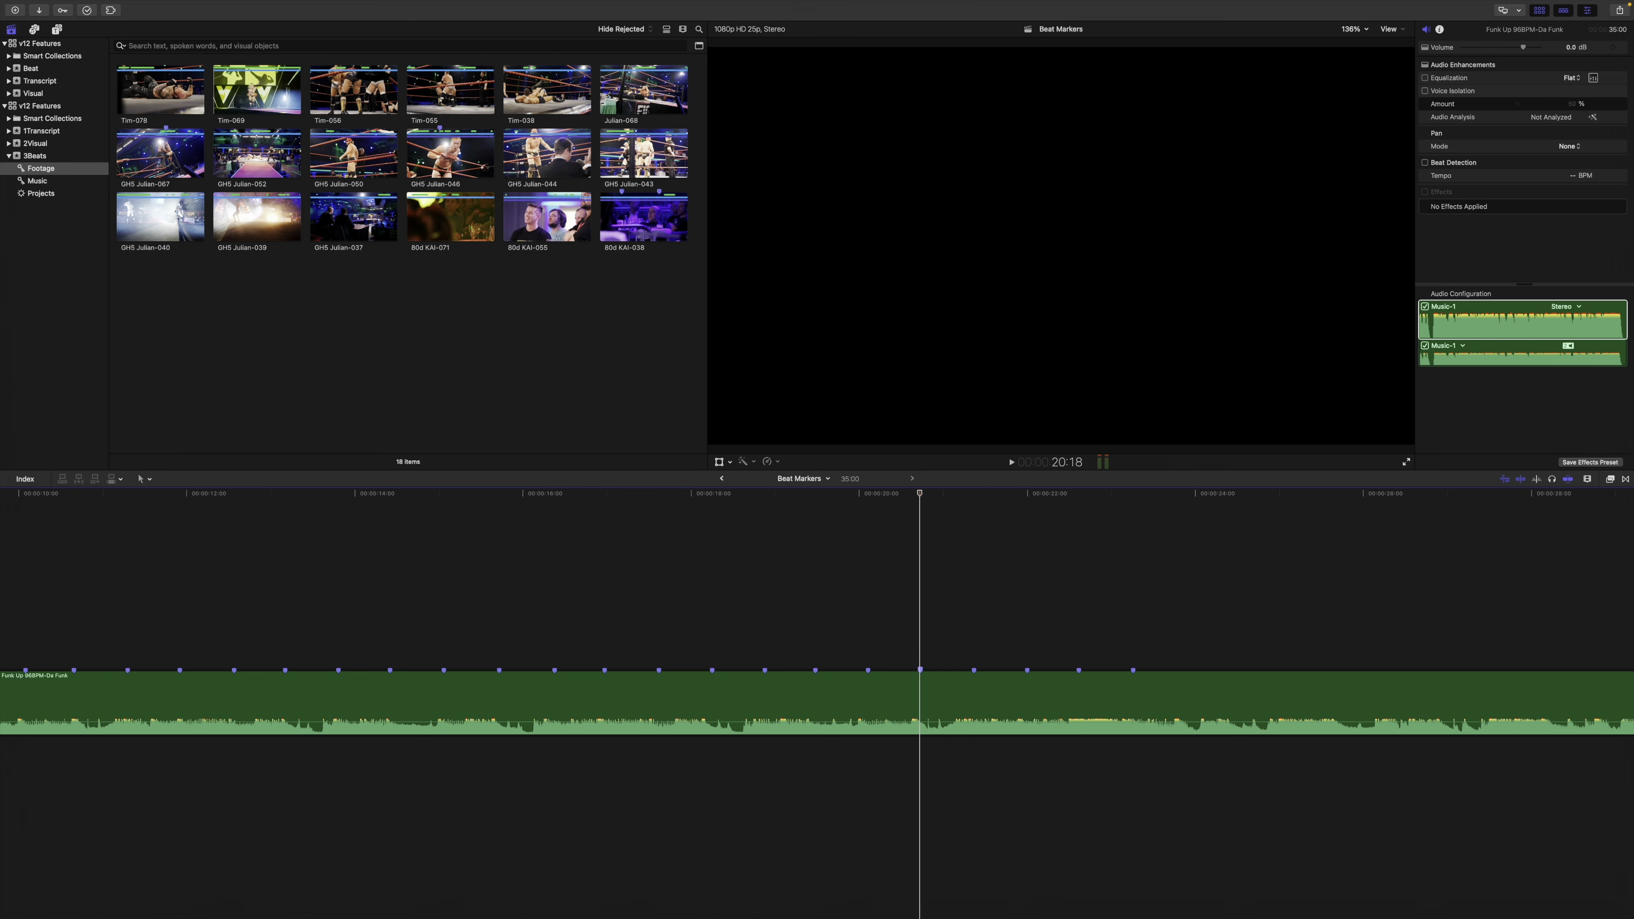
{"action": "left_click", "coordinate": [1026, 670]}
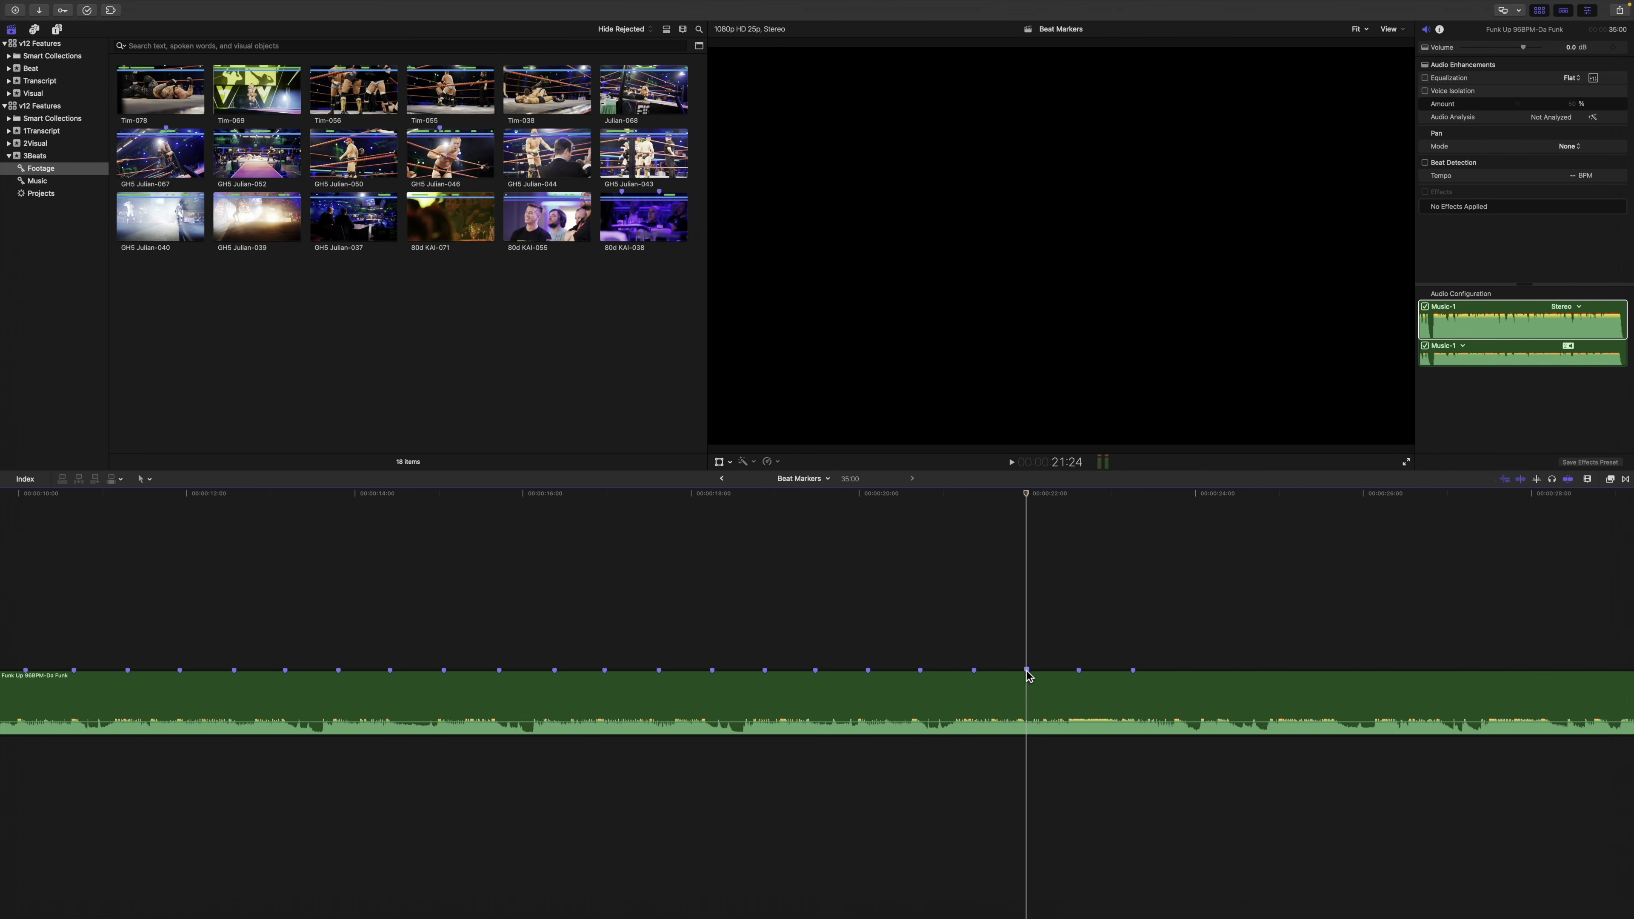
{"action": "scroll", "coordinate": [1025, 674], "scroll_direction": "left", "scroll_amount": 10}
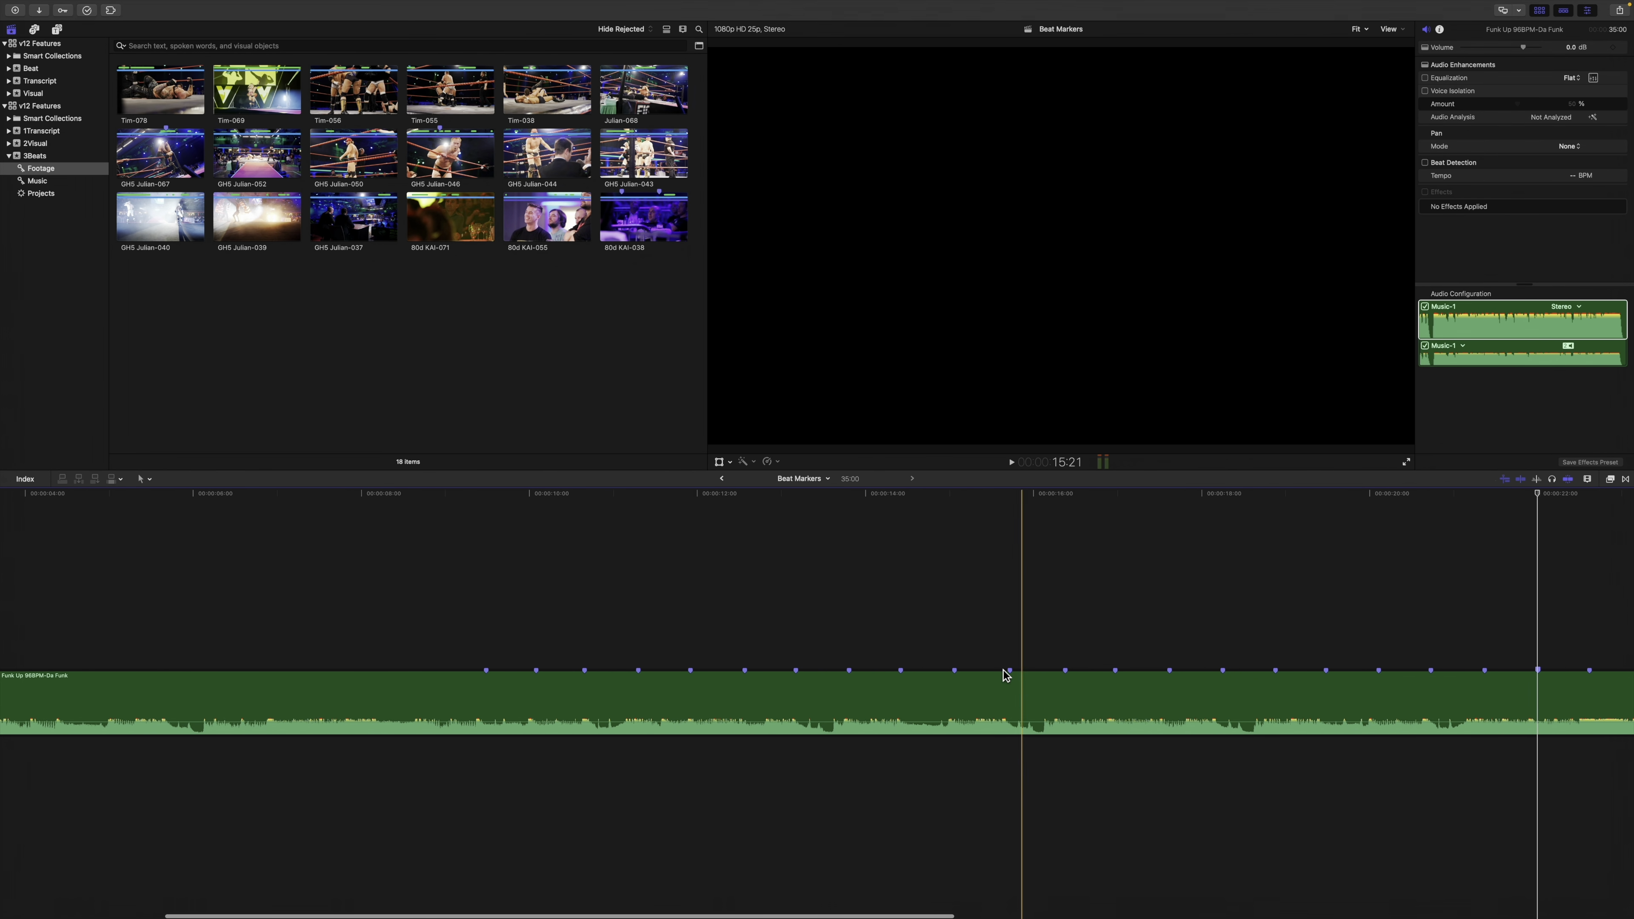
Play the music from about 6 seconds and mark two wider-spaced beats ahead of the first existing marker
{"action": "left_click", "coordinate": [198, 601]}
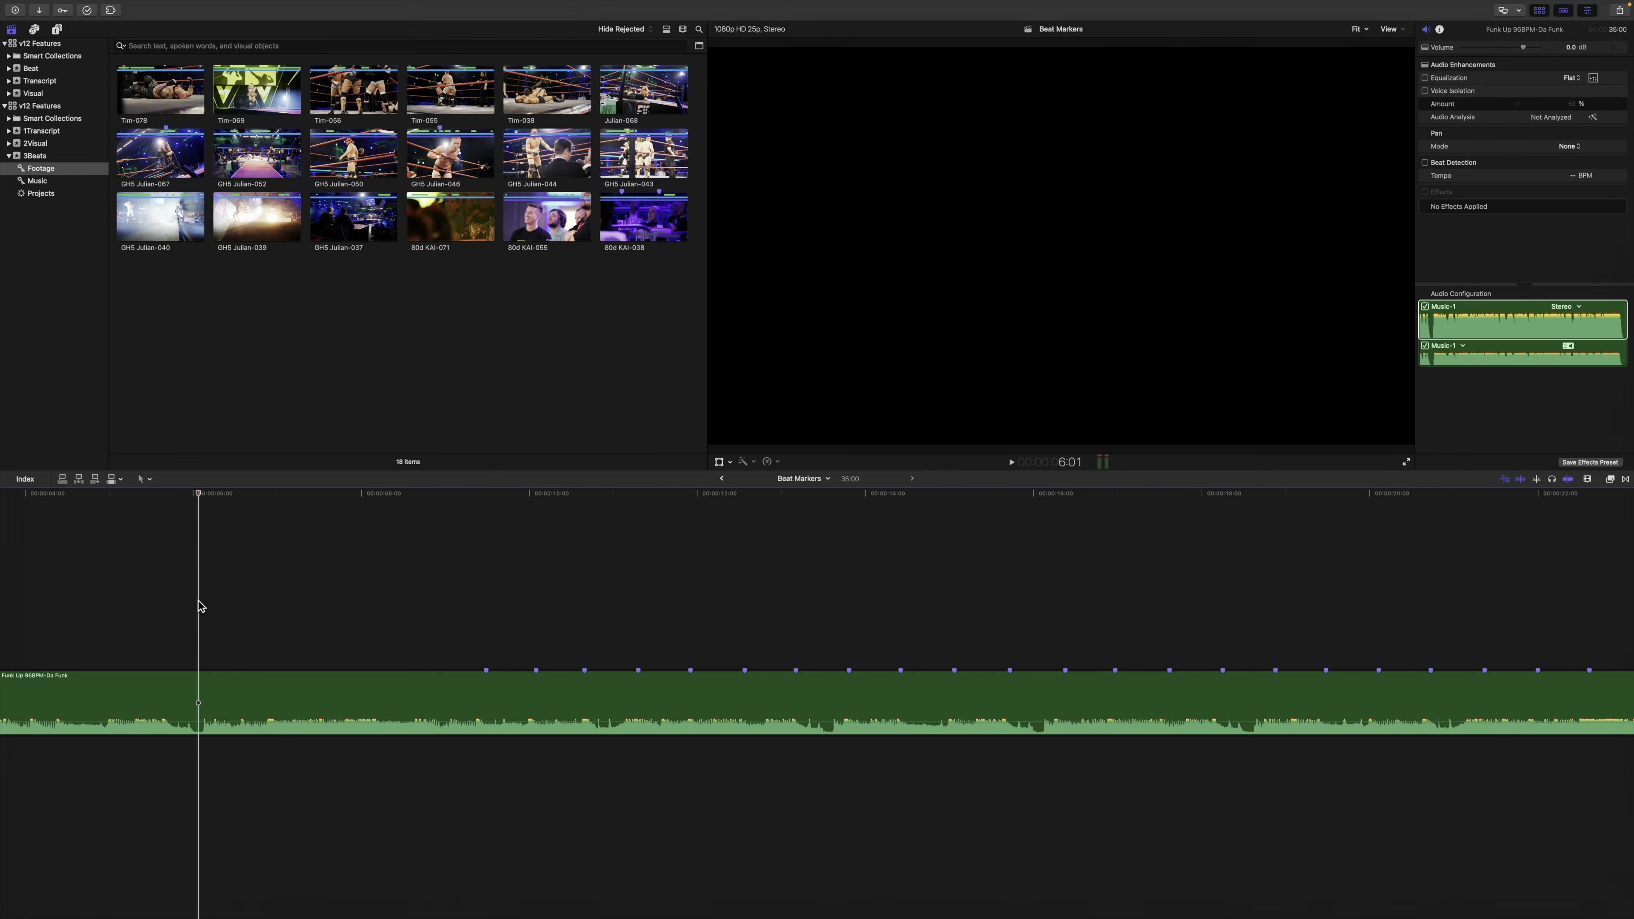
{"action": "key", "text": "space"}
{"action": "key", "text": "m"}
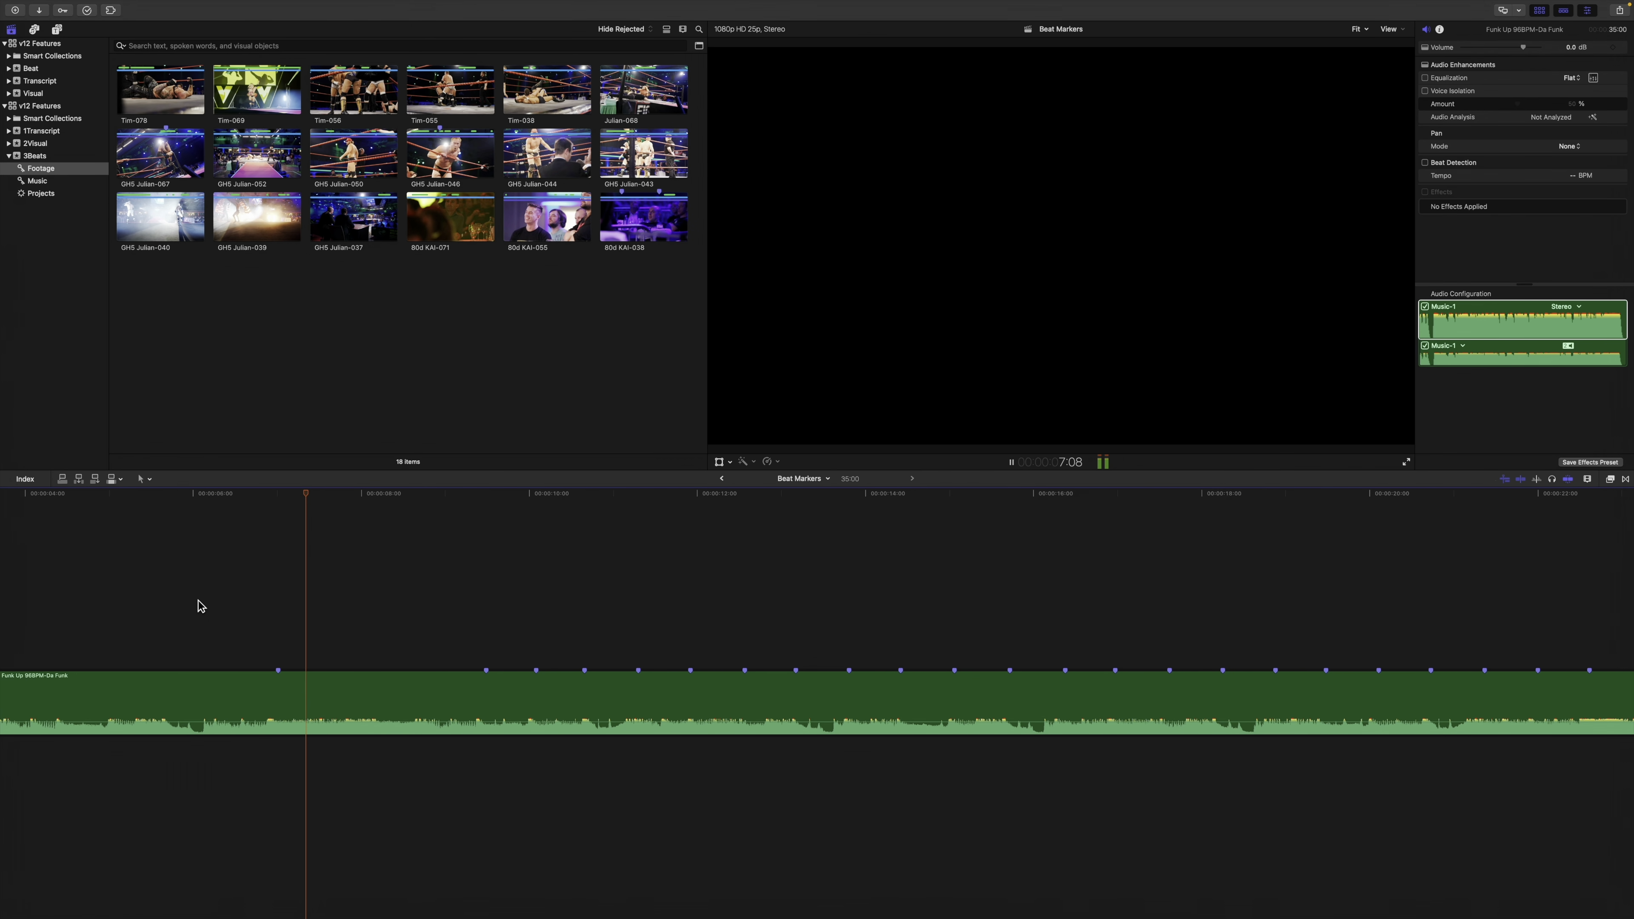
{"action": "key", "text": "m"}
{"action": "key", "text": "space"}
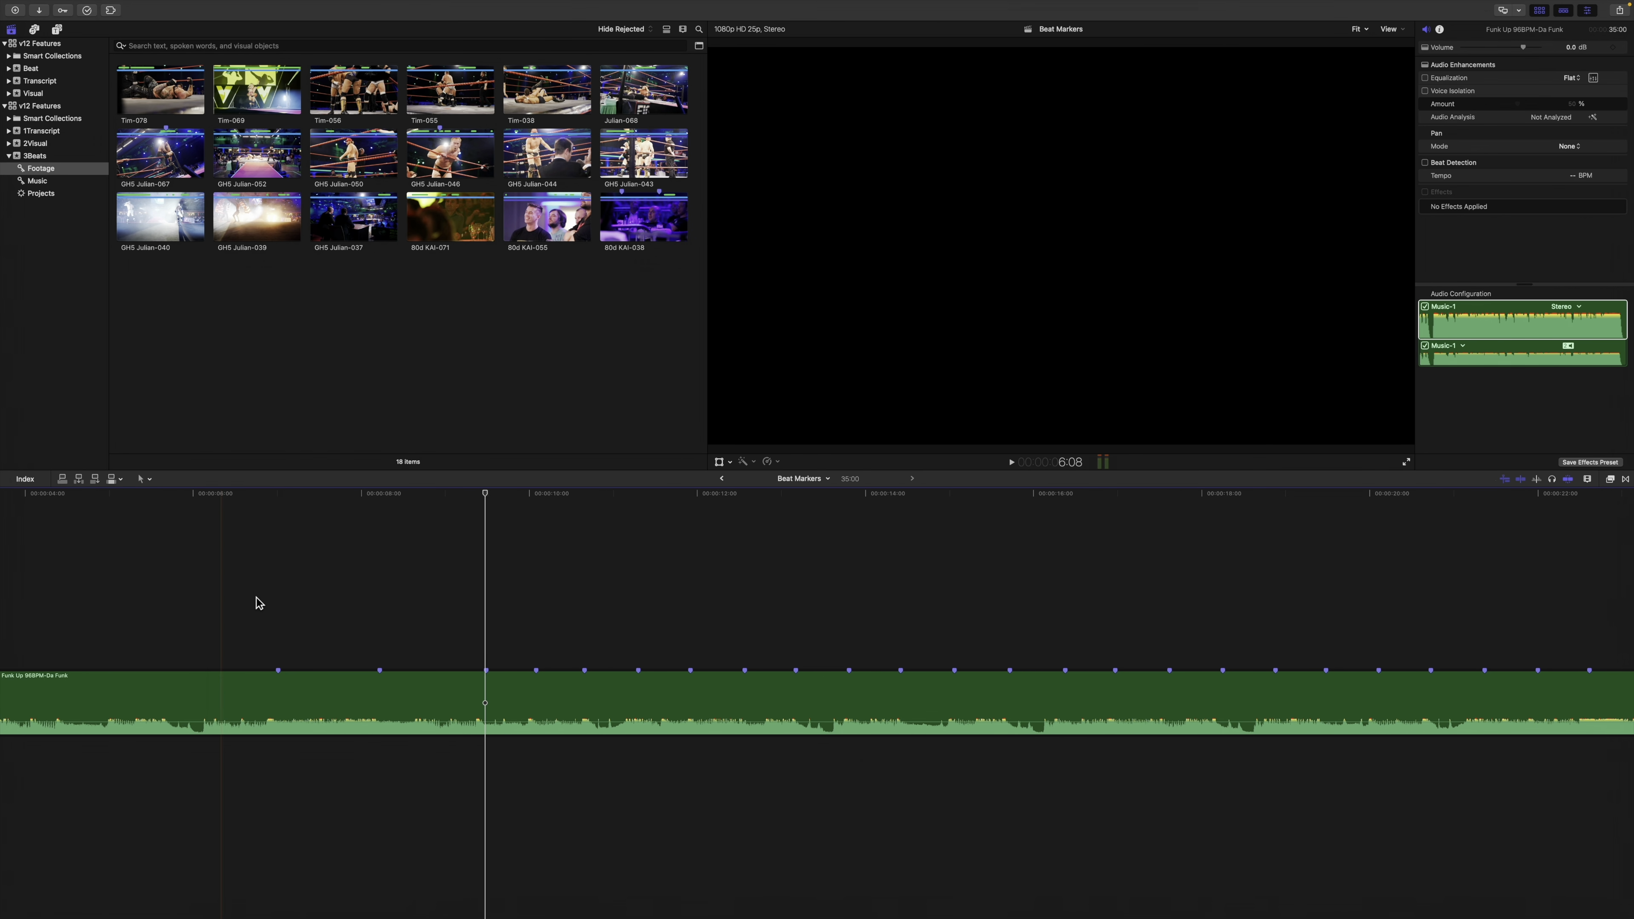
{"action": "key", "text": "shift+z"}
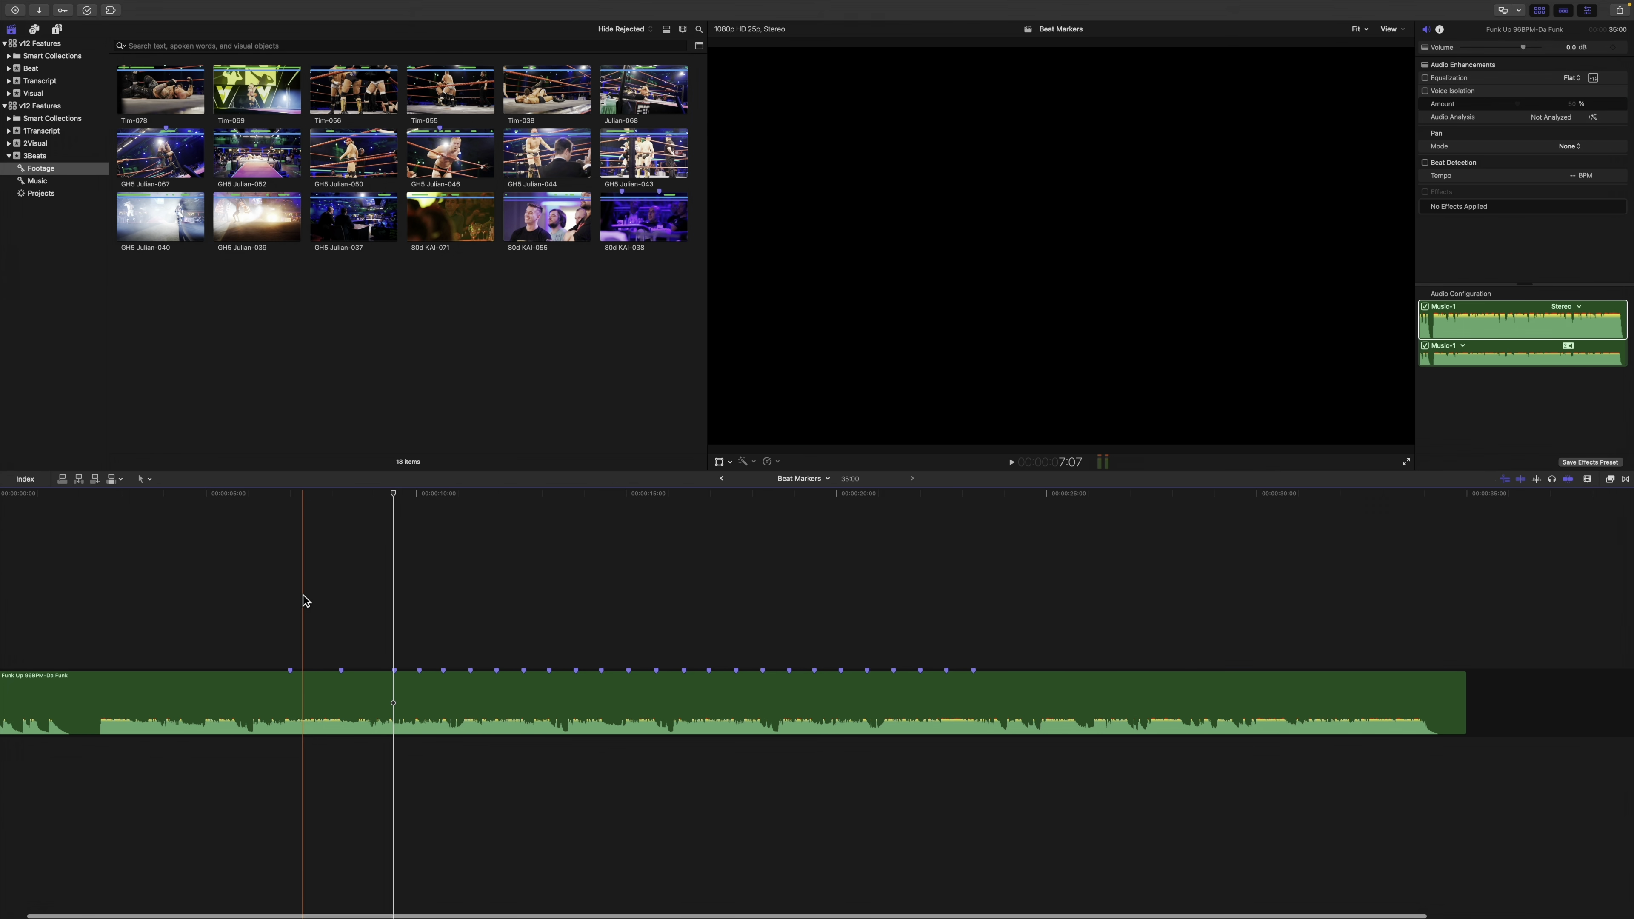
{"action": "left_click", "coordinate": [971, 588]}
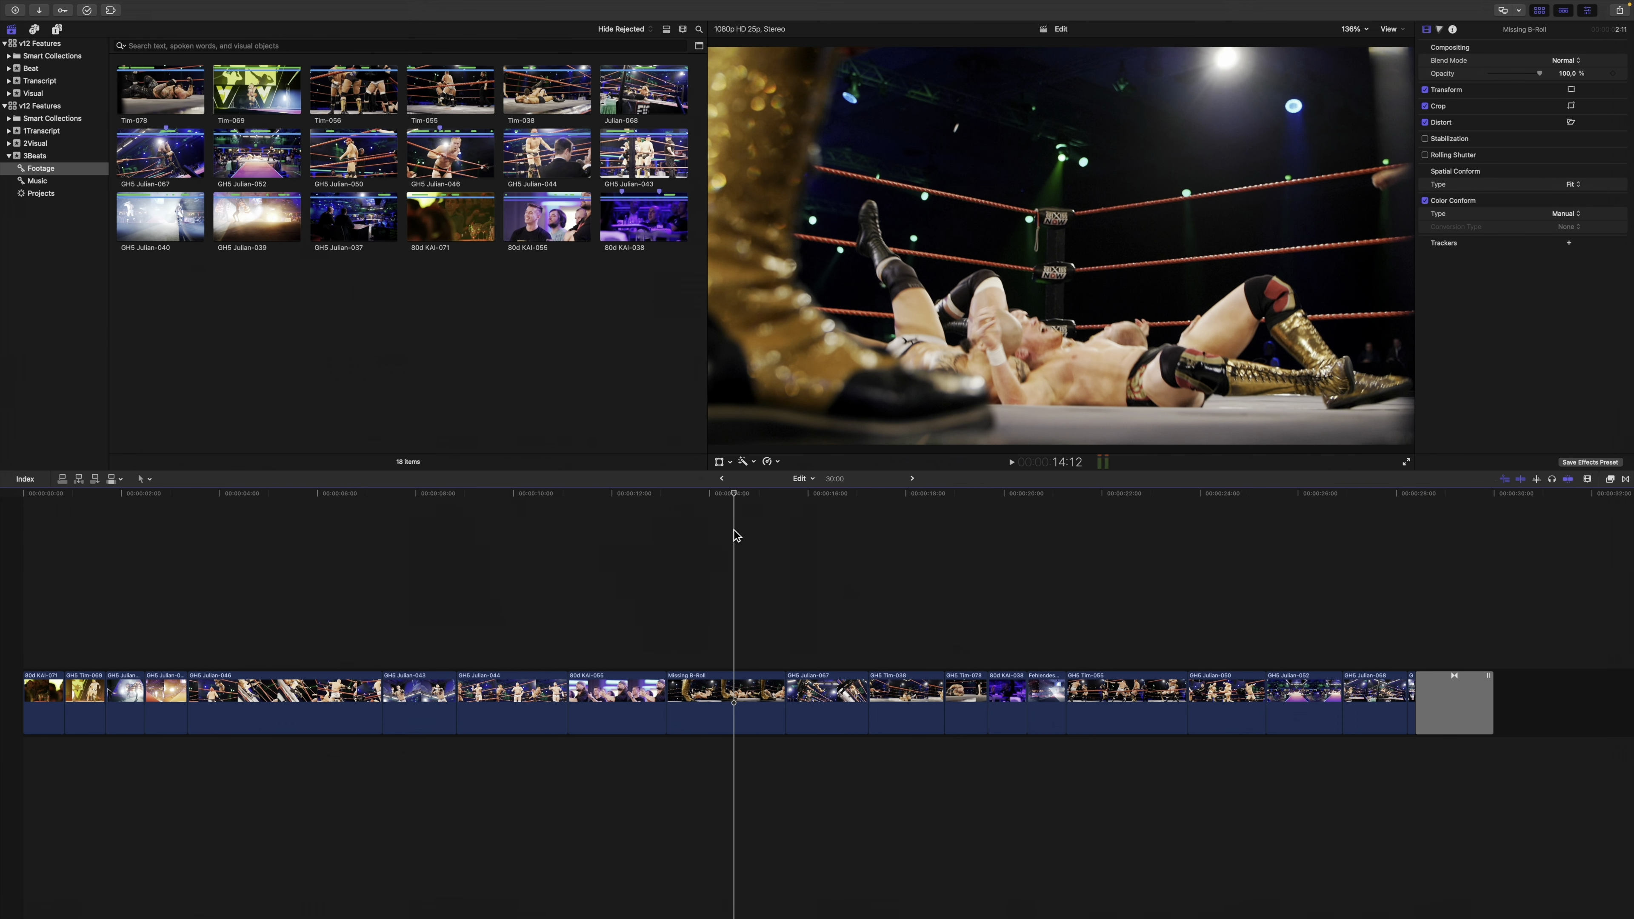
Play back part of the Edit project to review its wrestling footage, stopping around the GH5 Julian-043 clip
{"action": "left_click", "coordinate": [624, 534]}
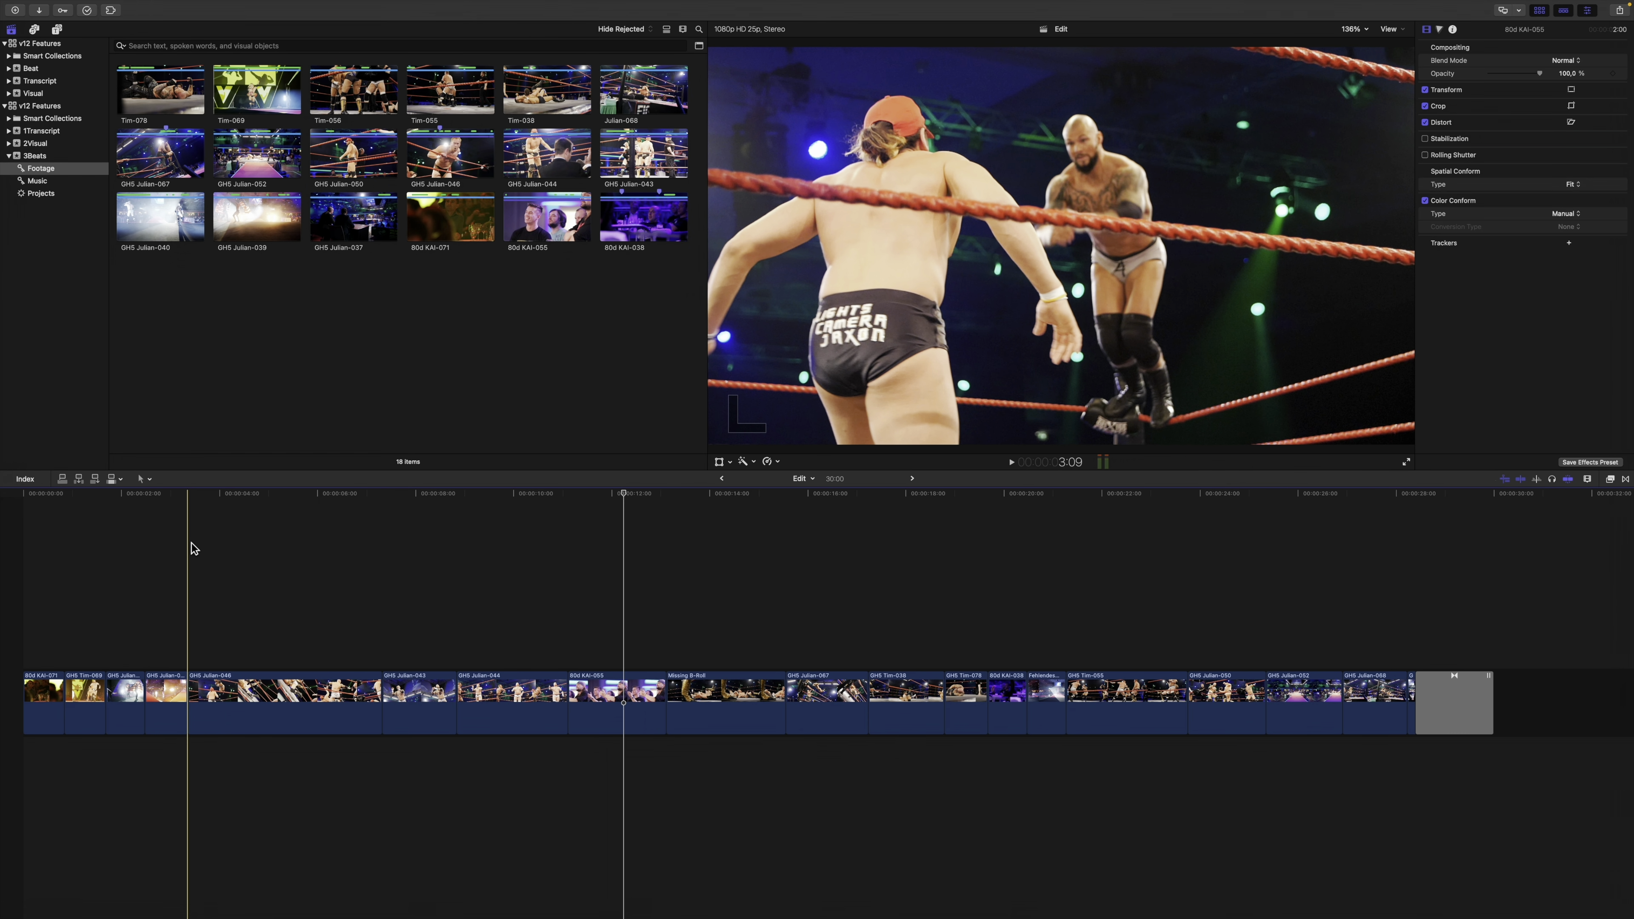
{"action": "key", "text": "space"}
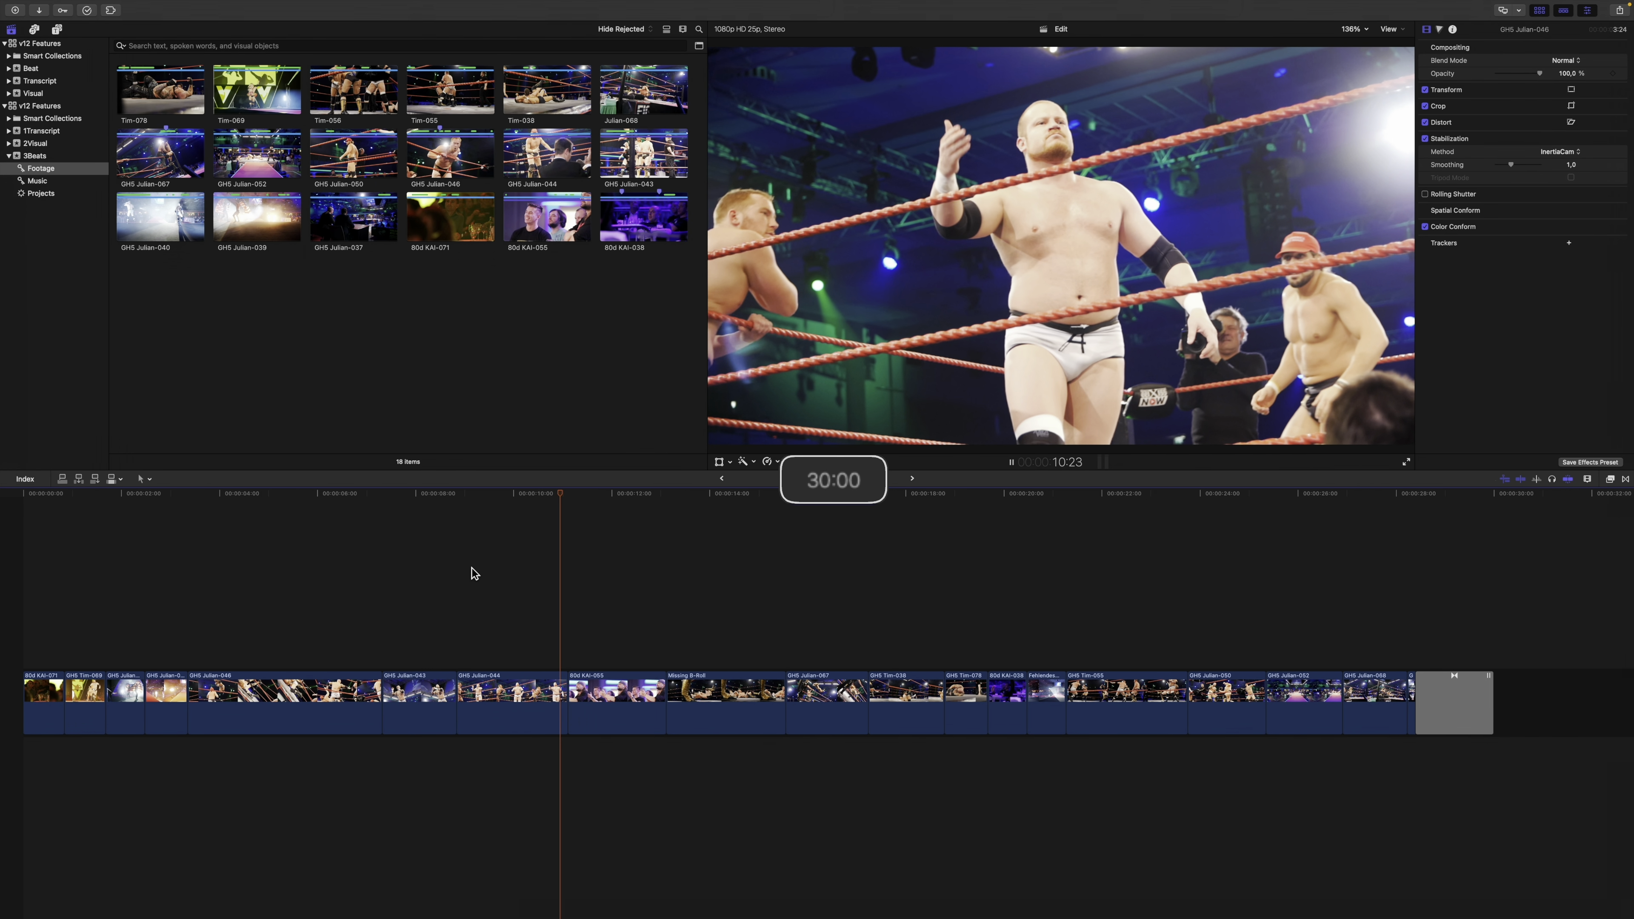
{"action": "key", "text": "space"}
{"action": "left_click", "coordinate": [434, 575]}
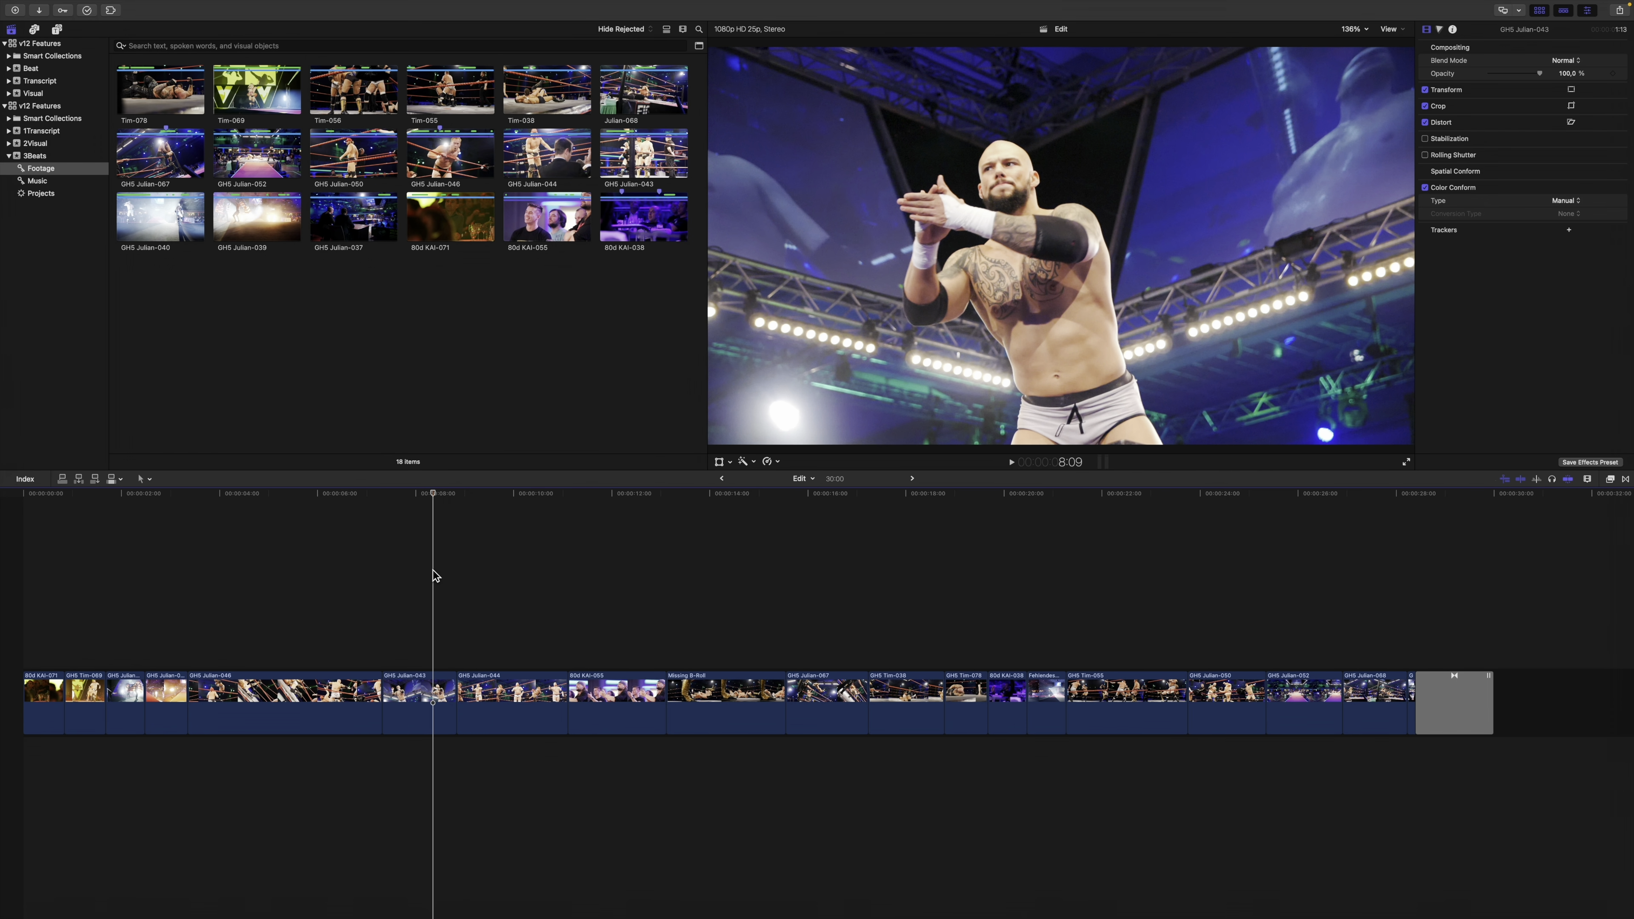
Connect the Majestic Blitz 102BPM track from the Music collection at the start of the Edit timeline
{"action": "left_click", "coordinate": [37, 181]}
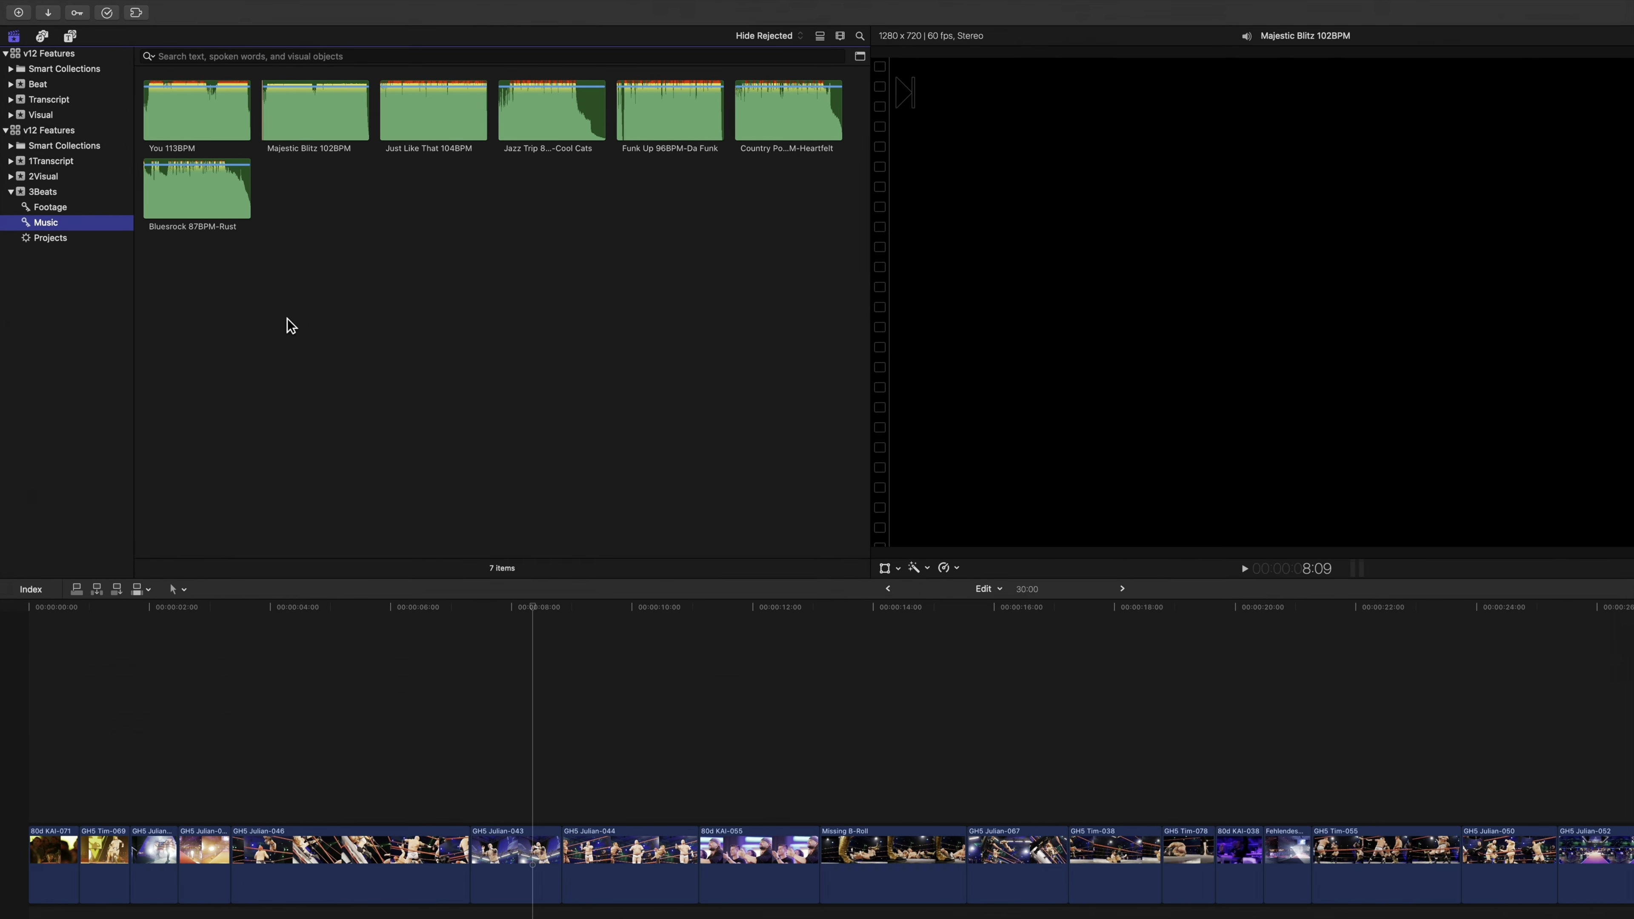
{"action": "left_click", "coordinate": [289, 318]}
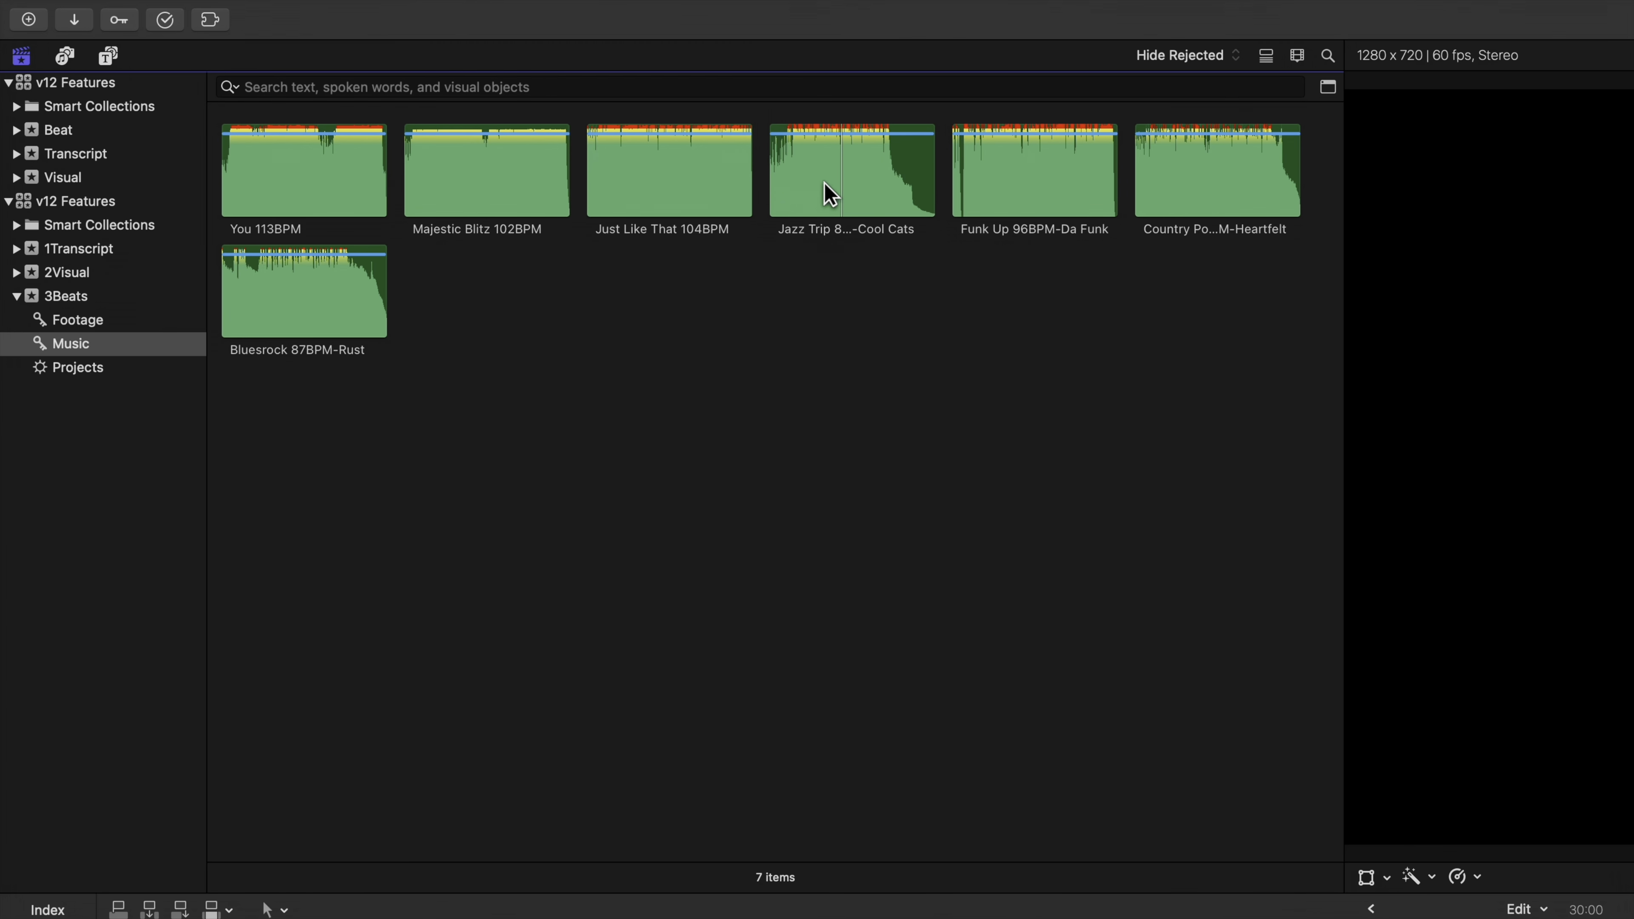
{"action": "left_click", "coordinate": [493, 175]}
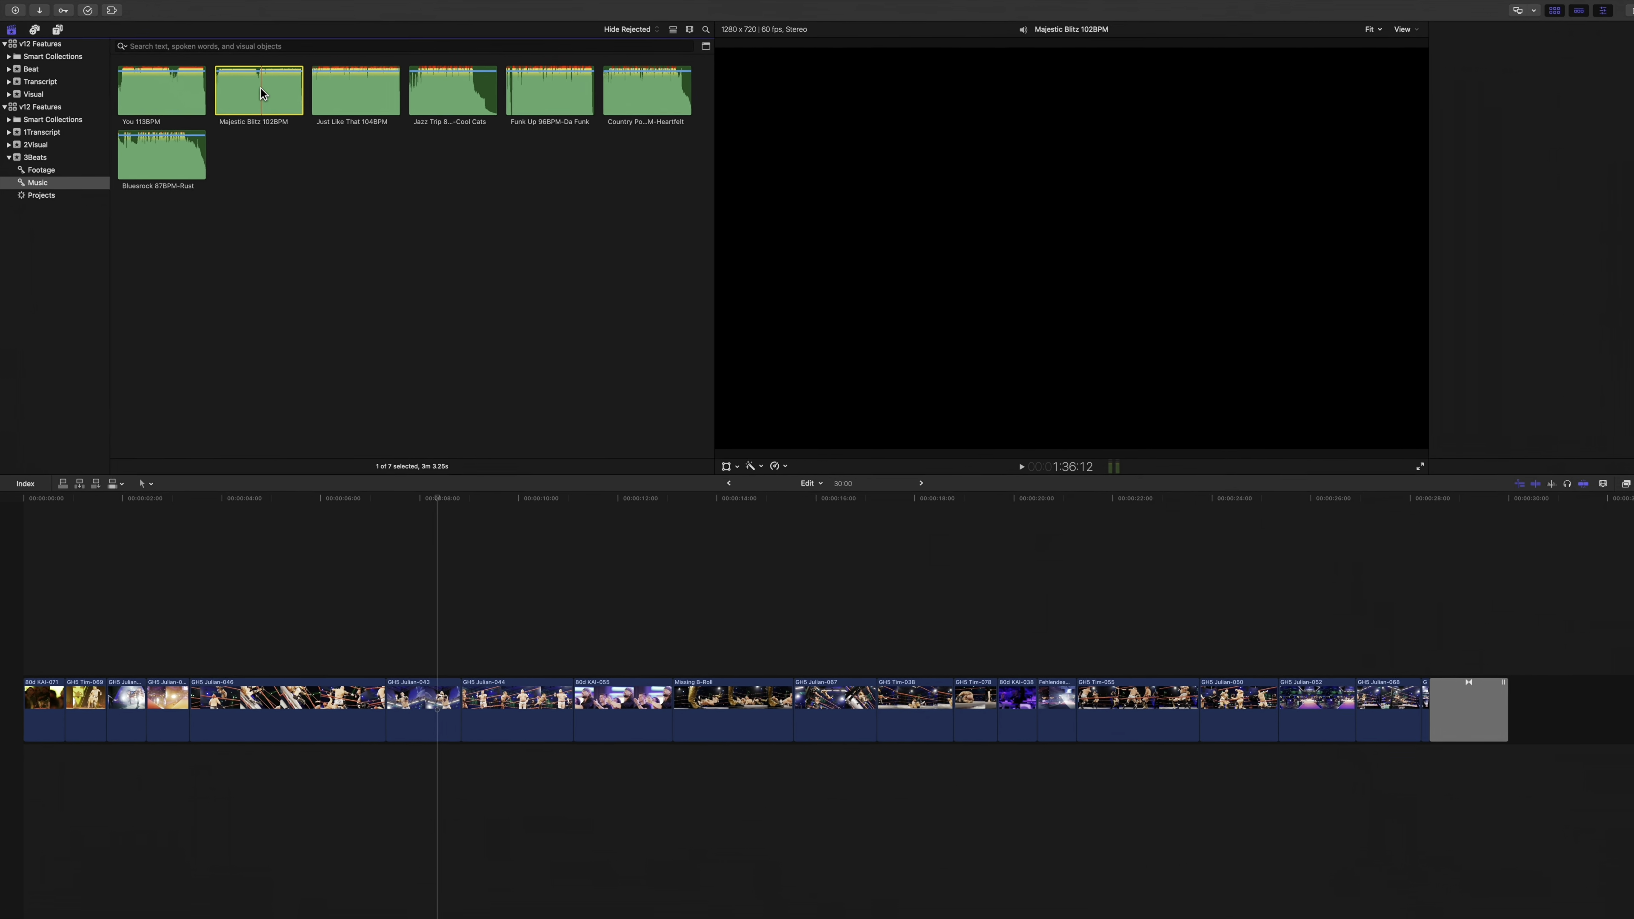
{"action": "key", "text": "super+4"}
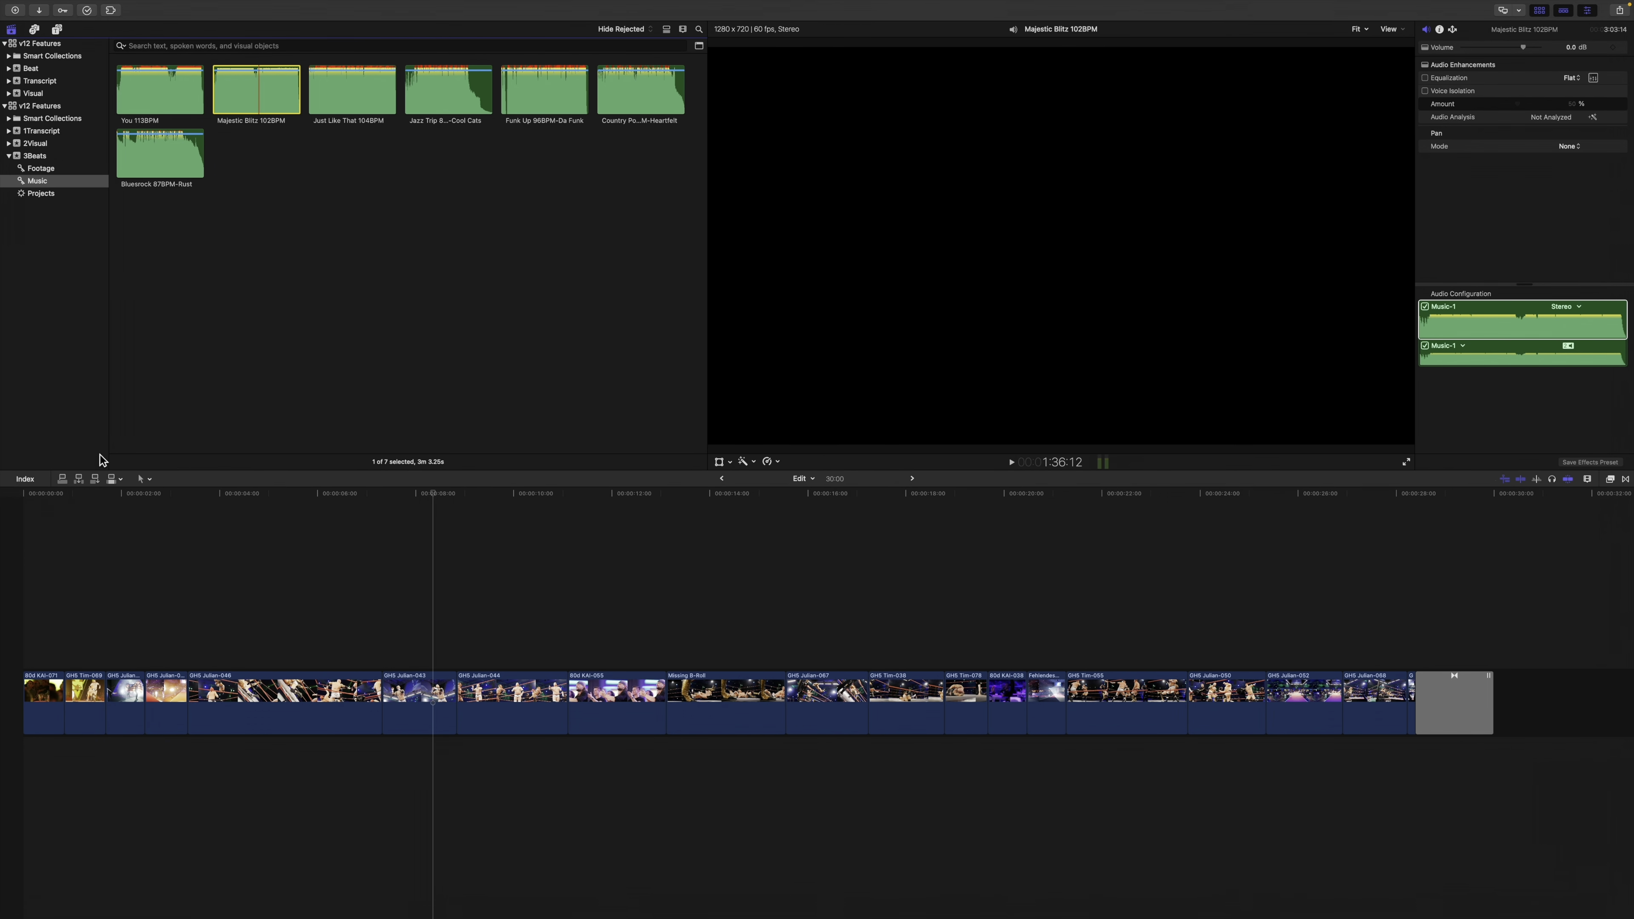
{"action": "left_click", "coordinate": [33, 547]}
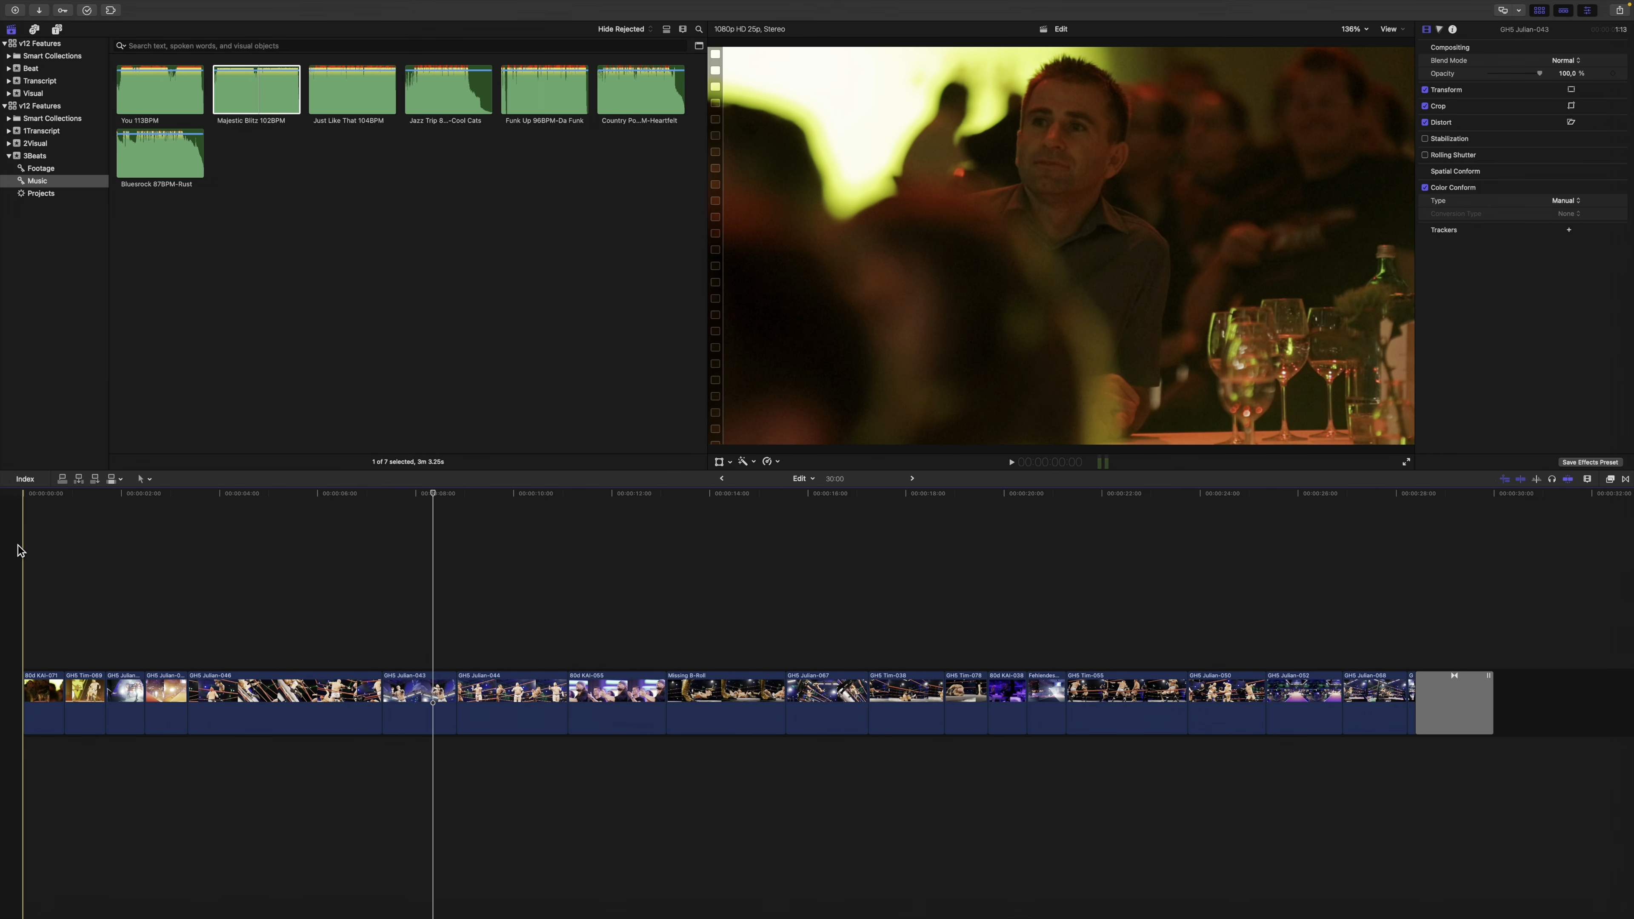
{"action": "key", "text": "q"}
{"action": "scroll", "coordinate": [964, 577], "scroll_direction": "left", "scroll_amount": 6}
Enable Beat Detection on the connected Majestic Blitz 102BPM clip
{"action": "left_click", "coordinate": [937, 754]}
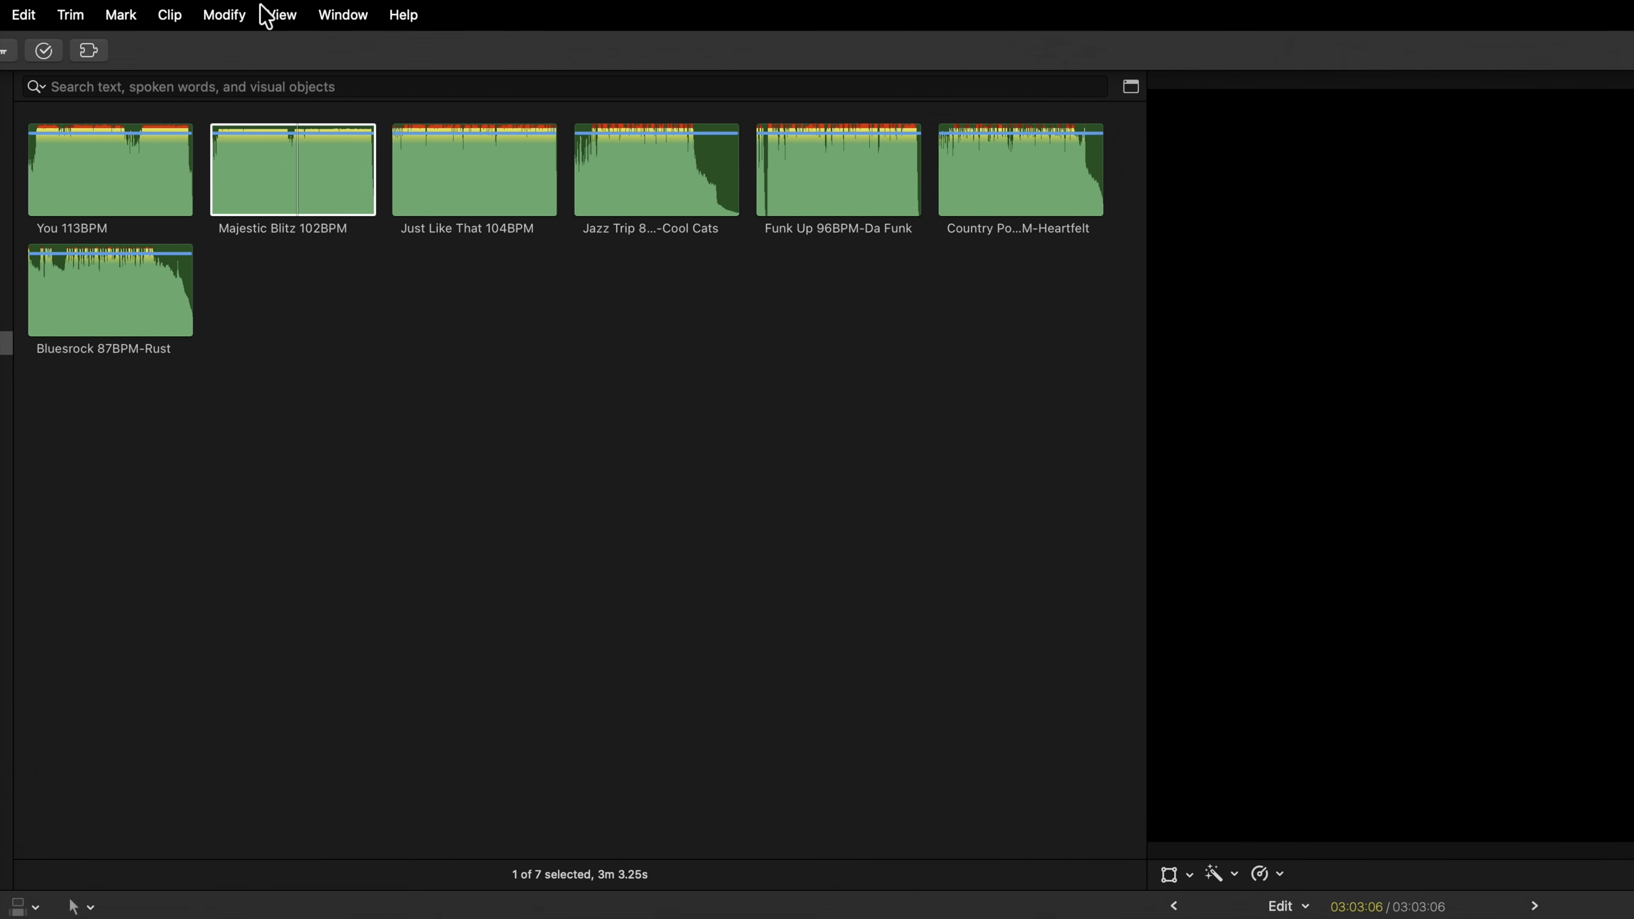
{"action": "left_click", "coordinate": [168, 15]}
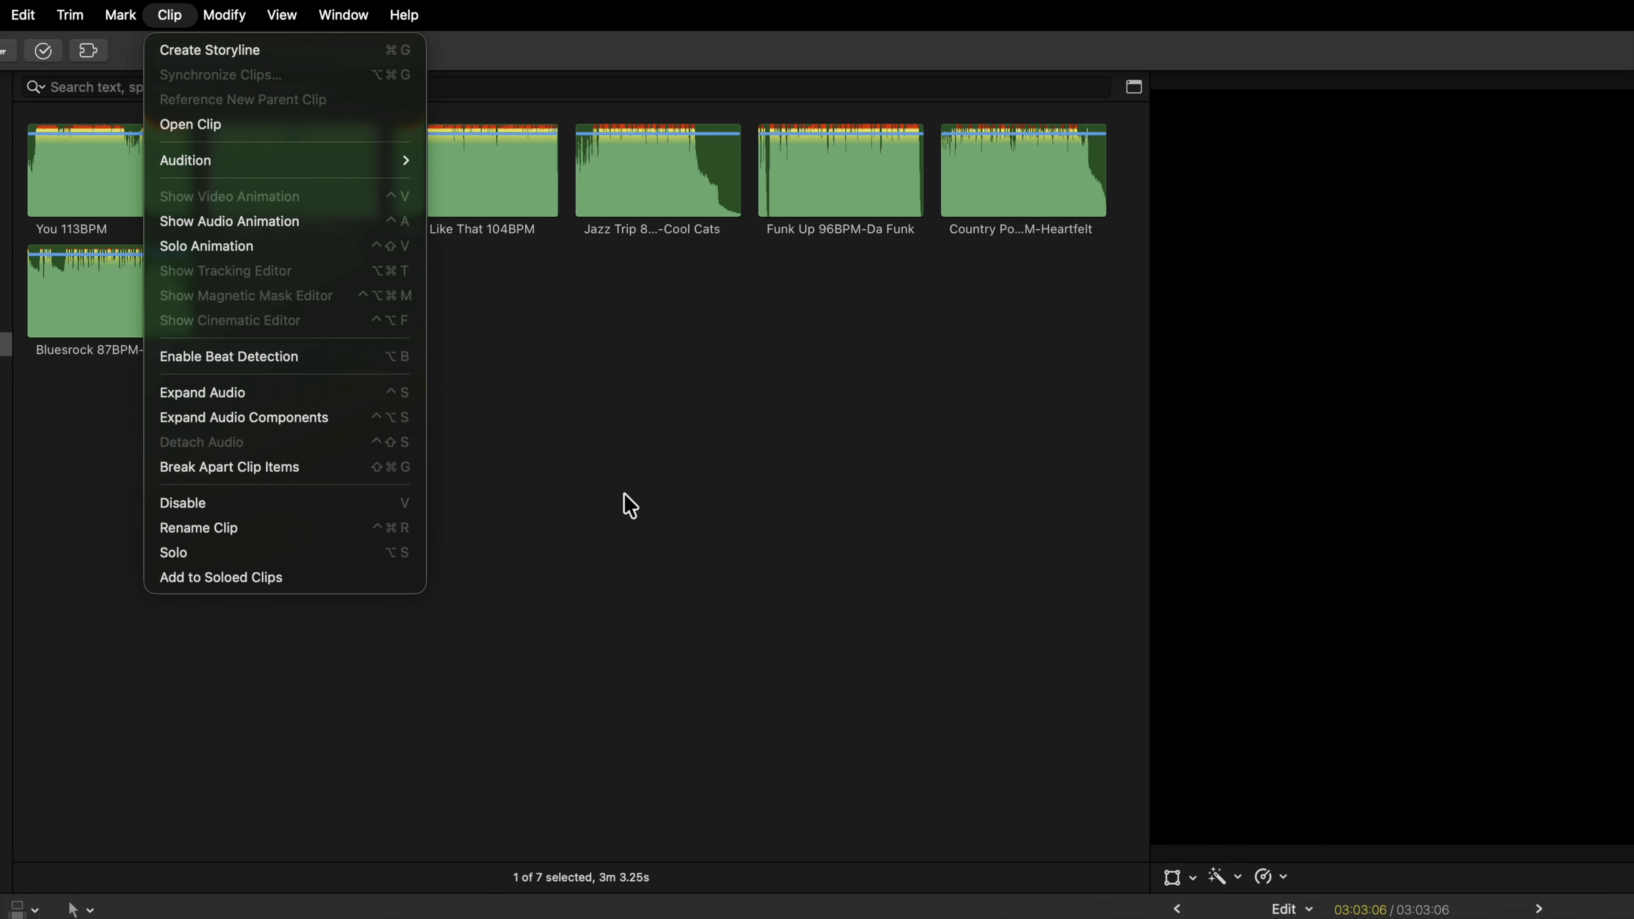
{"action": "left_click", "coordinate": [755, 573]}
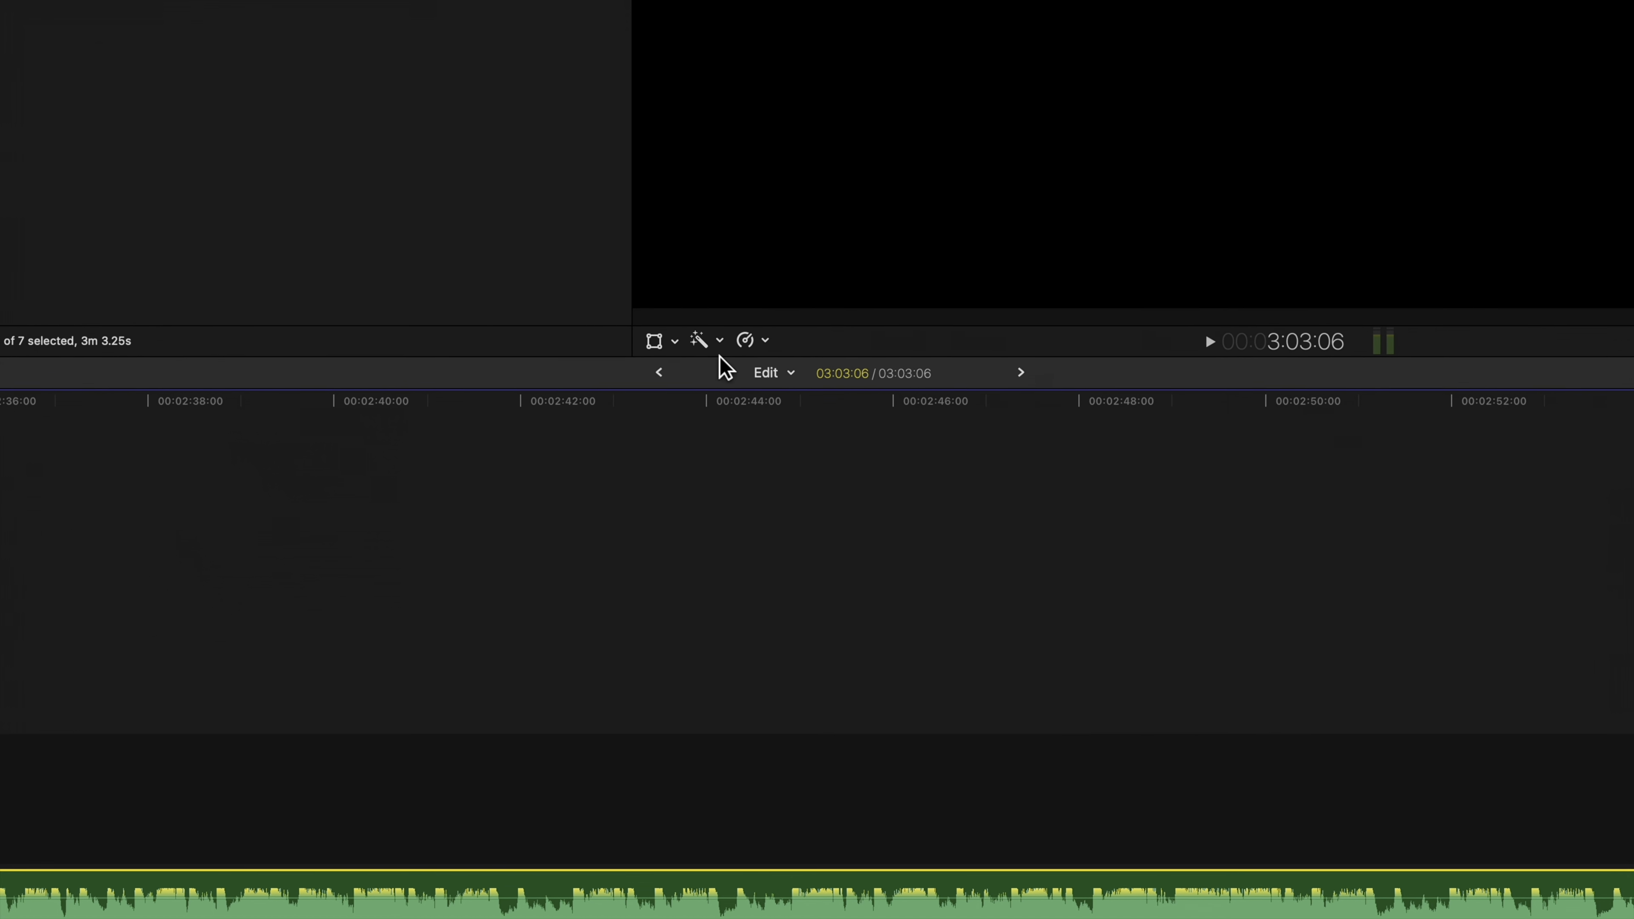
{"action": "left_click", "coordinate": [1191, 829]}
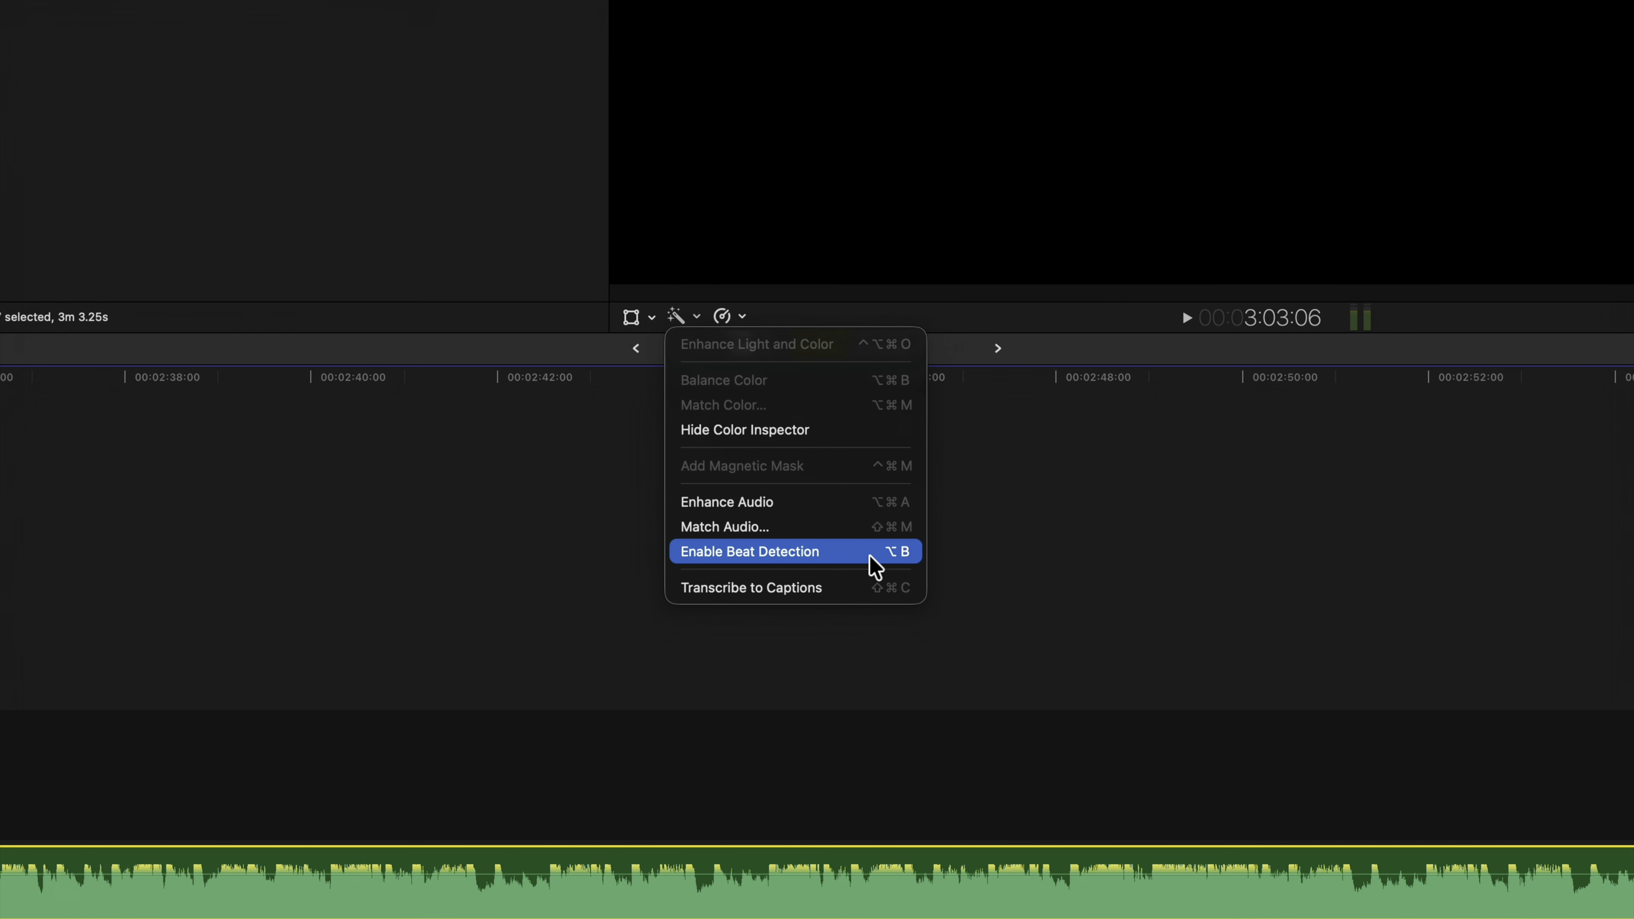
{"action": "left_click", "coordinate": [928, 638]}
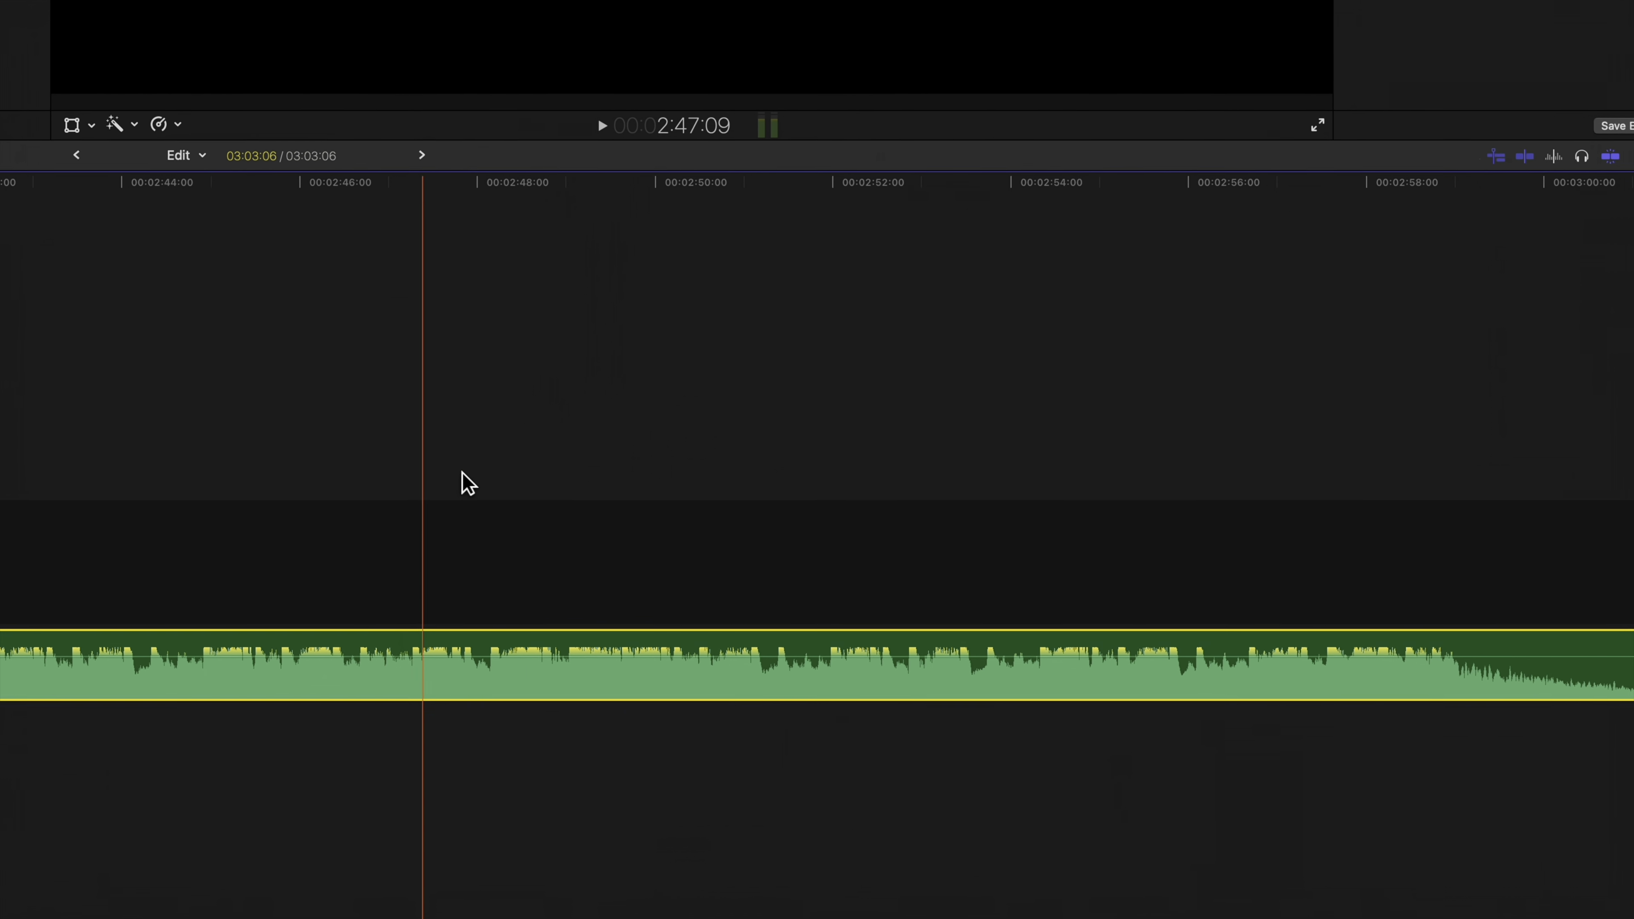
{"action": "right_click", "coordinate": [1016, 649]}
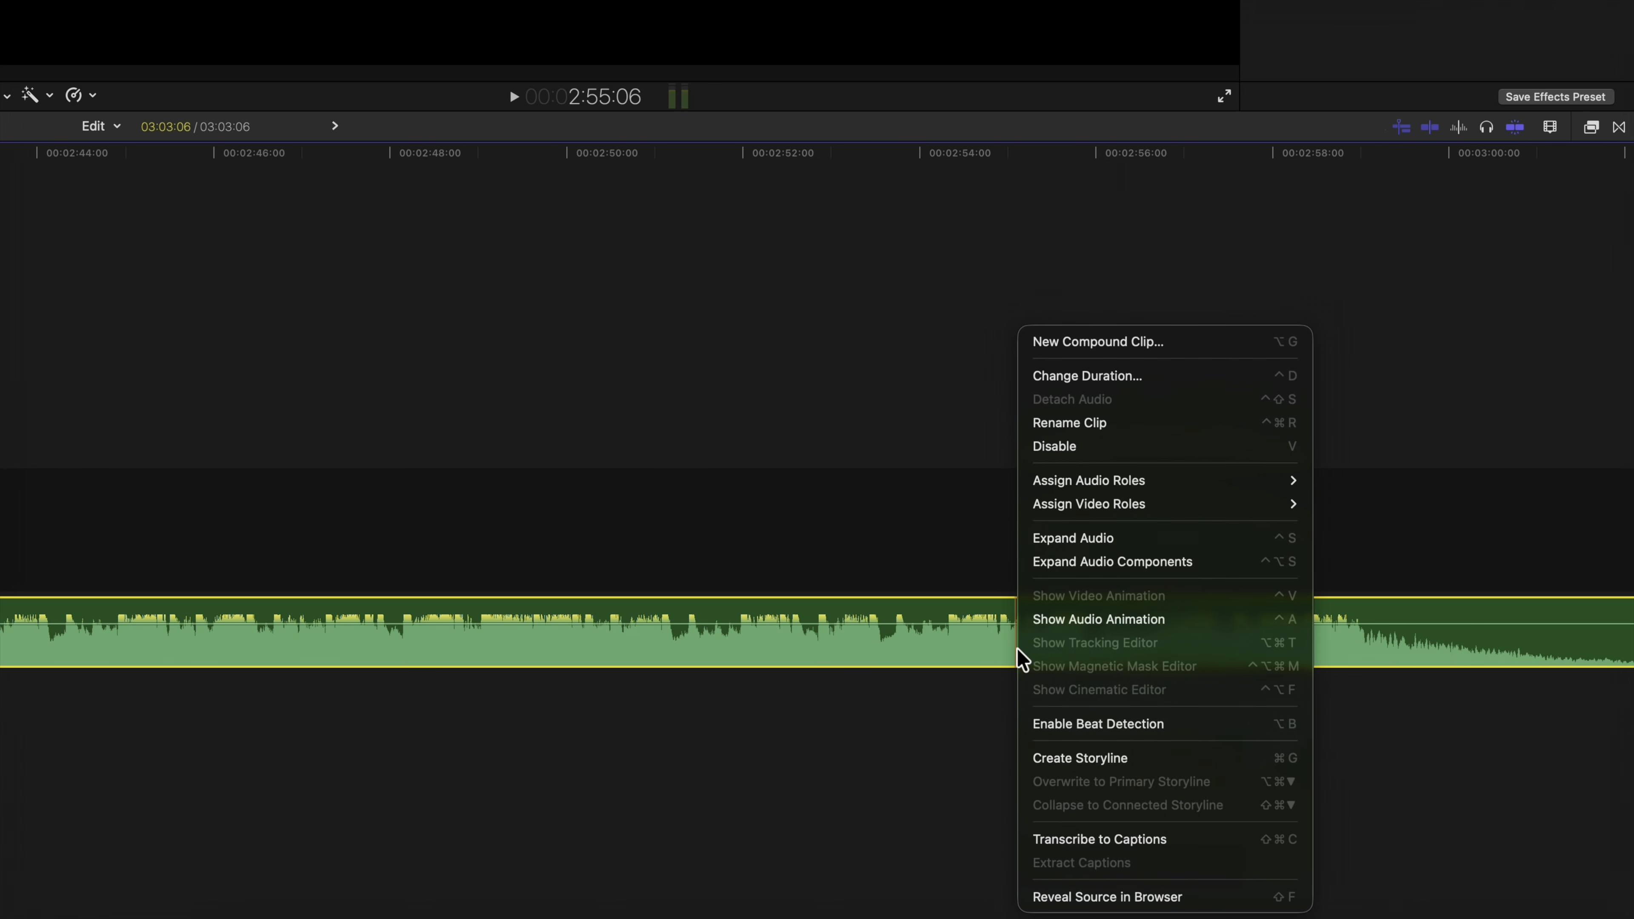
{"action": "left_click", "coordinate": [1239, 735]}
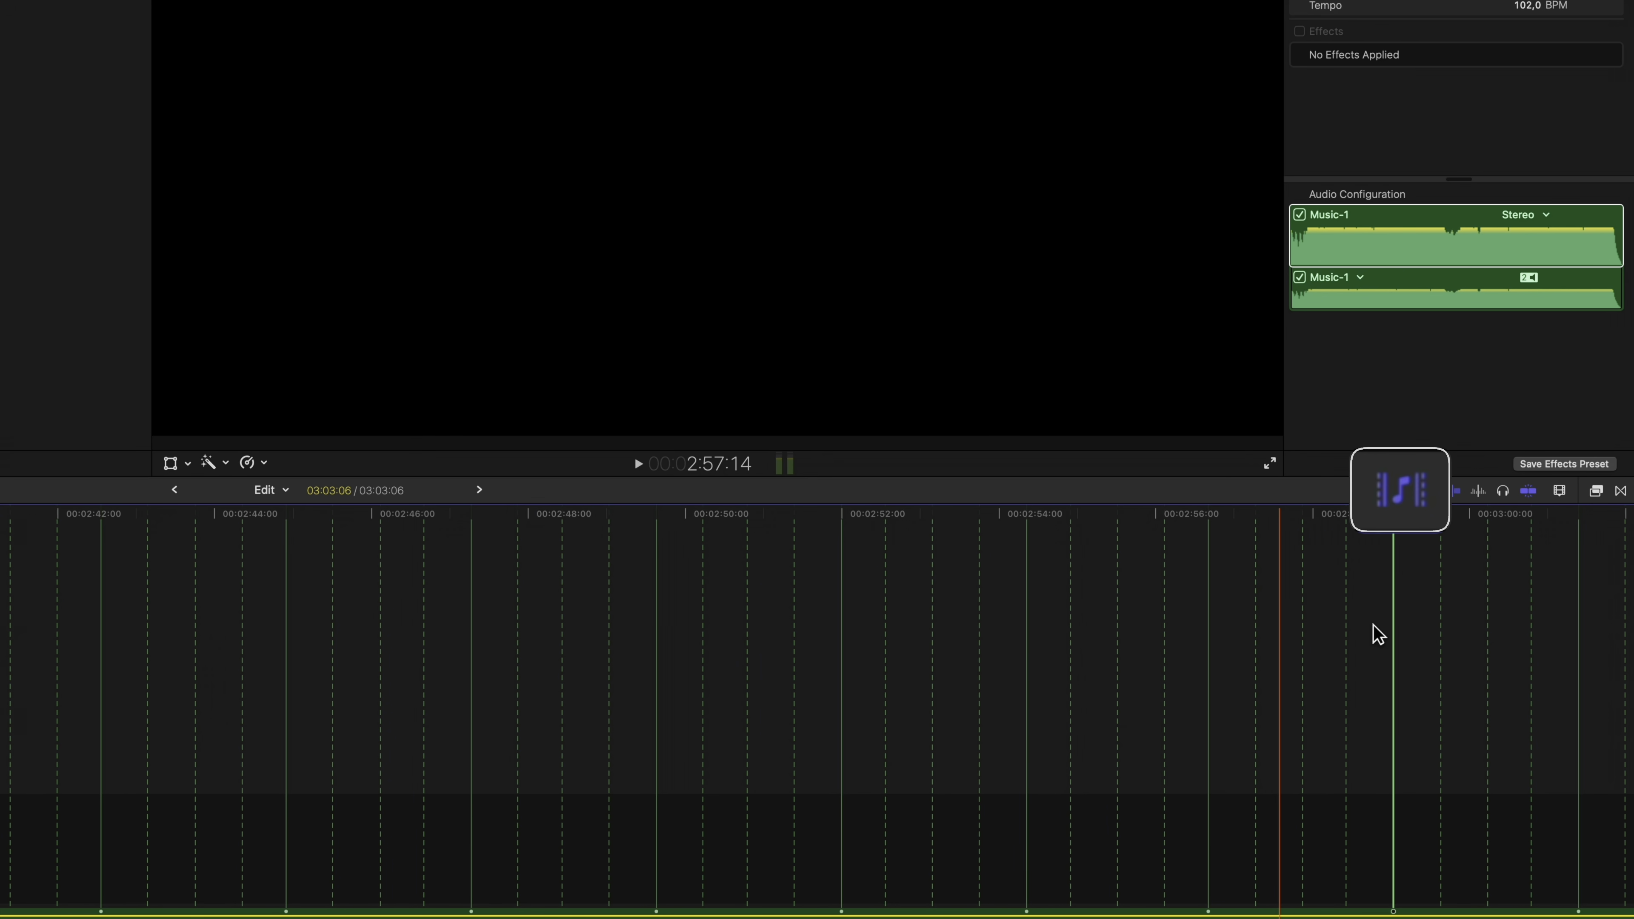
Select the Majestic Blitz clip and switch its Beat Detection off and back on
{"action": "scroll", "coordinate": [1376, 634], "scroll_direction": "right", "scroll_amount": 5}
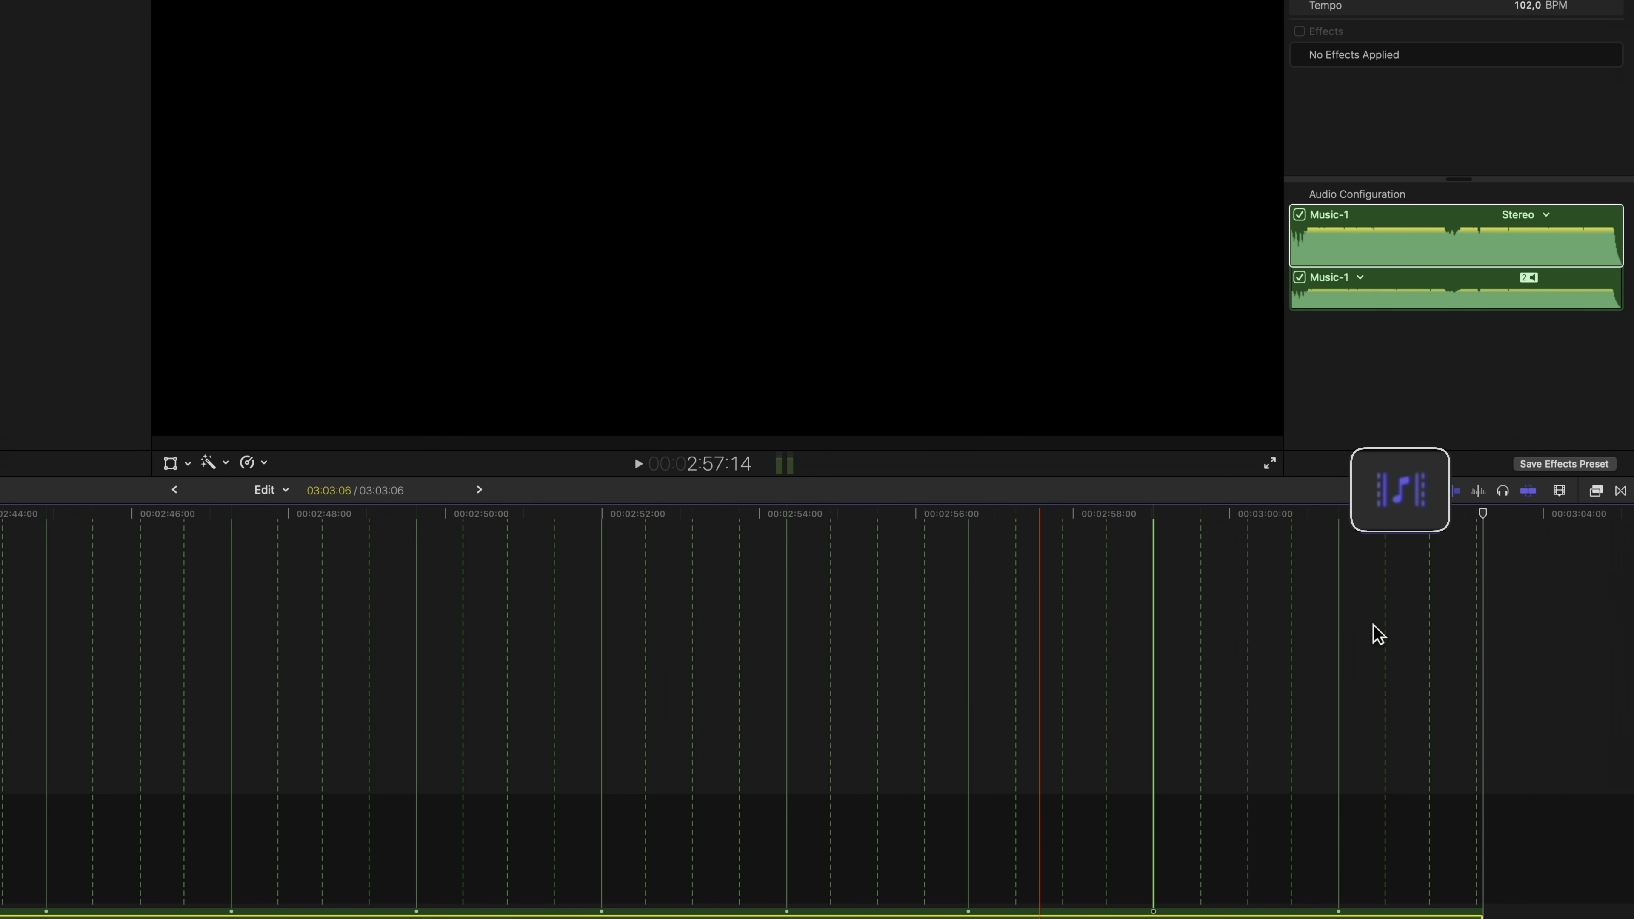
{"action": "left_click", "coordinate": [1221, 703]}
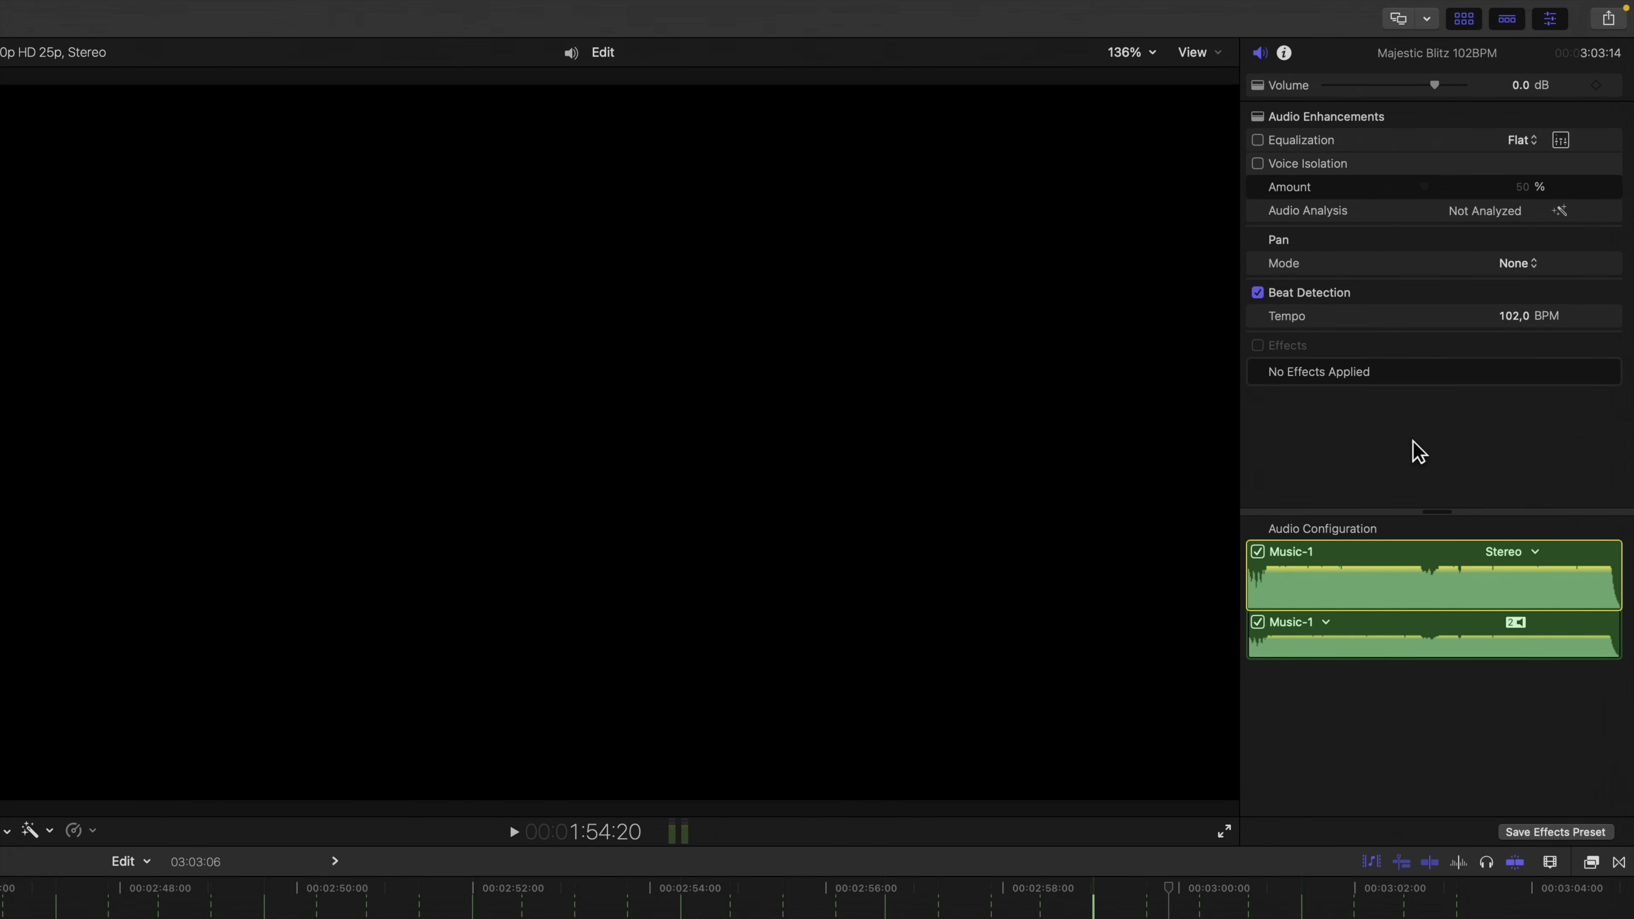
{"action": "left_click", "coordinate": [1258, 293]}
{"action": "left_click", "coordinate": [1258, 293]}
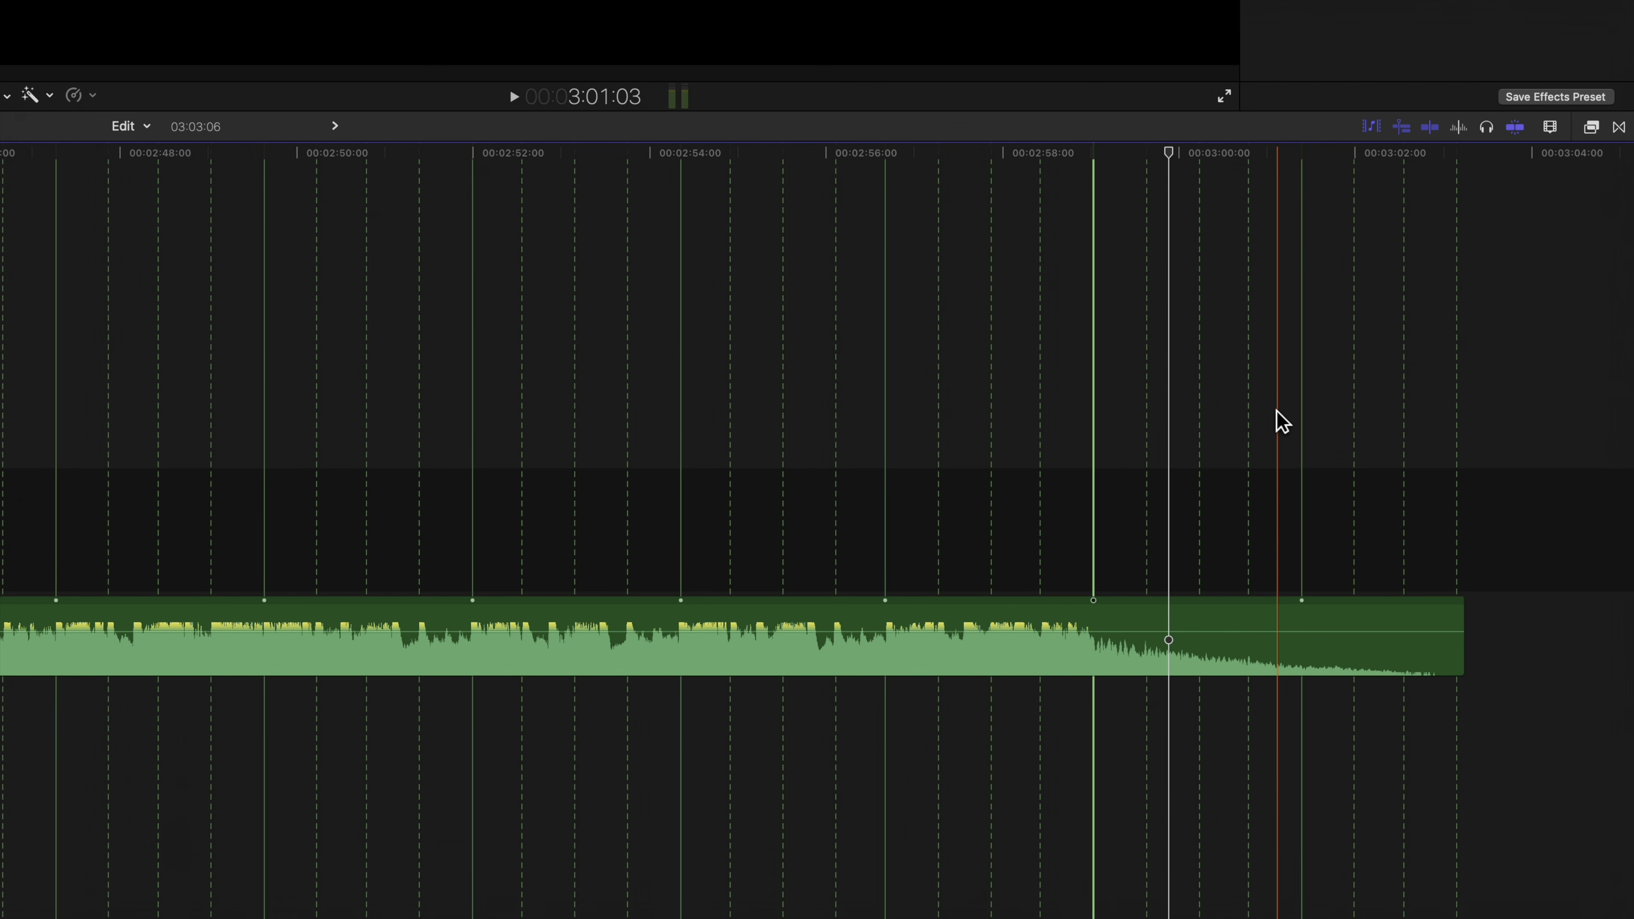
Examine how the beat grid over the Majestic Blitz clip changes at different timeline zoom levels
{"action": "left_click", "coordinate": [1277, 412]}
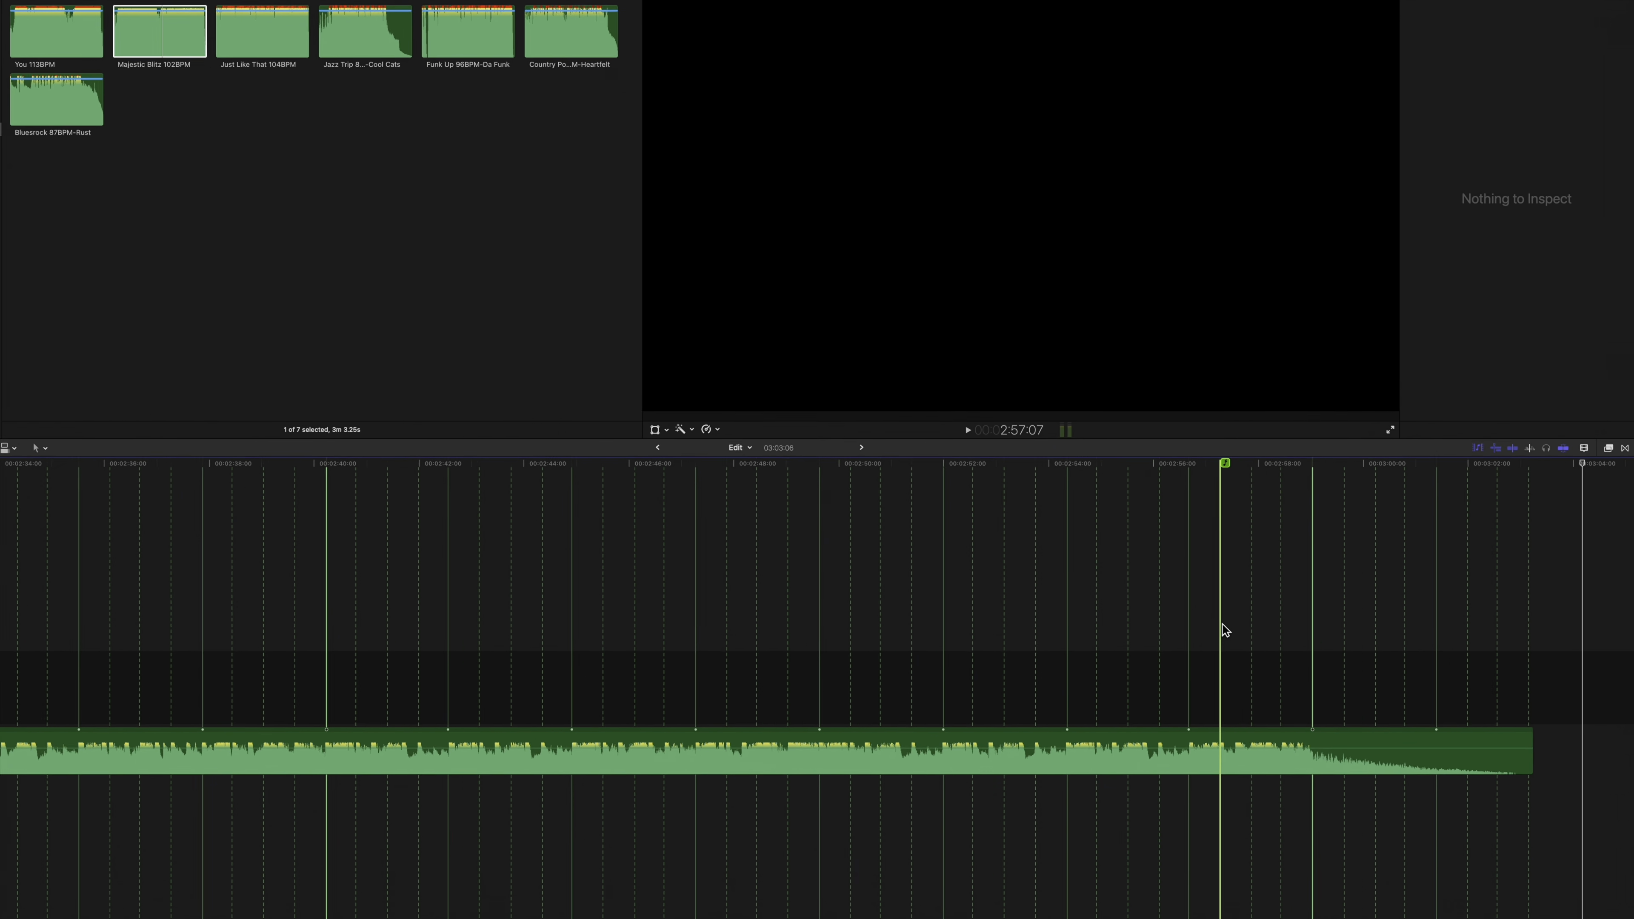
{"action": "key", "text": "super+minus"}
{"action": "key", "text": "super+minus"}
{"action": "key", "text": "super+minus"}
{"action": "key", "text": "super+minus"}
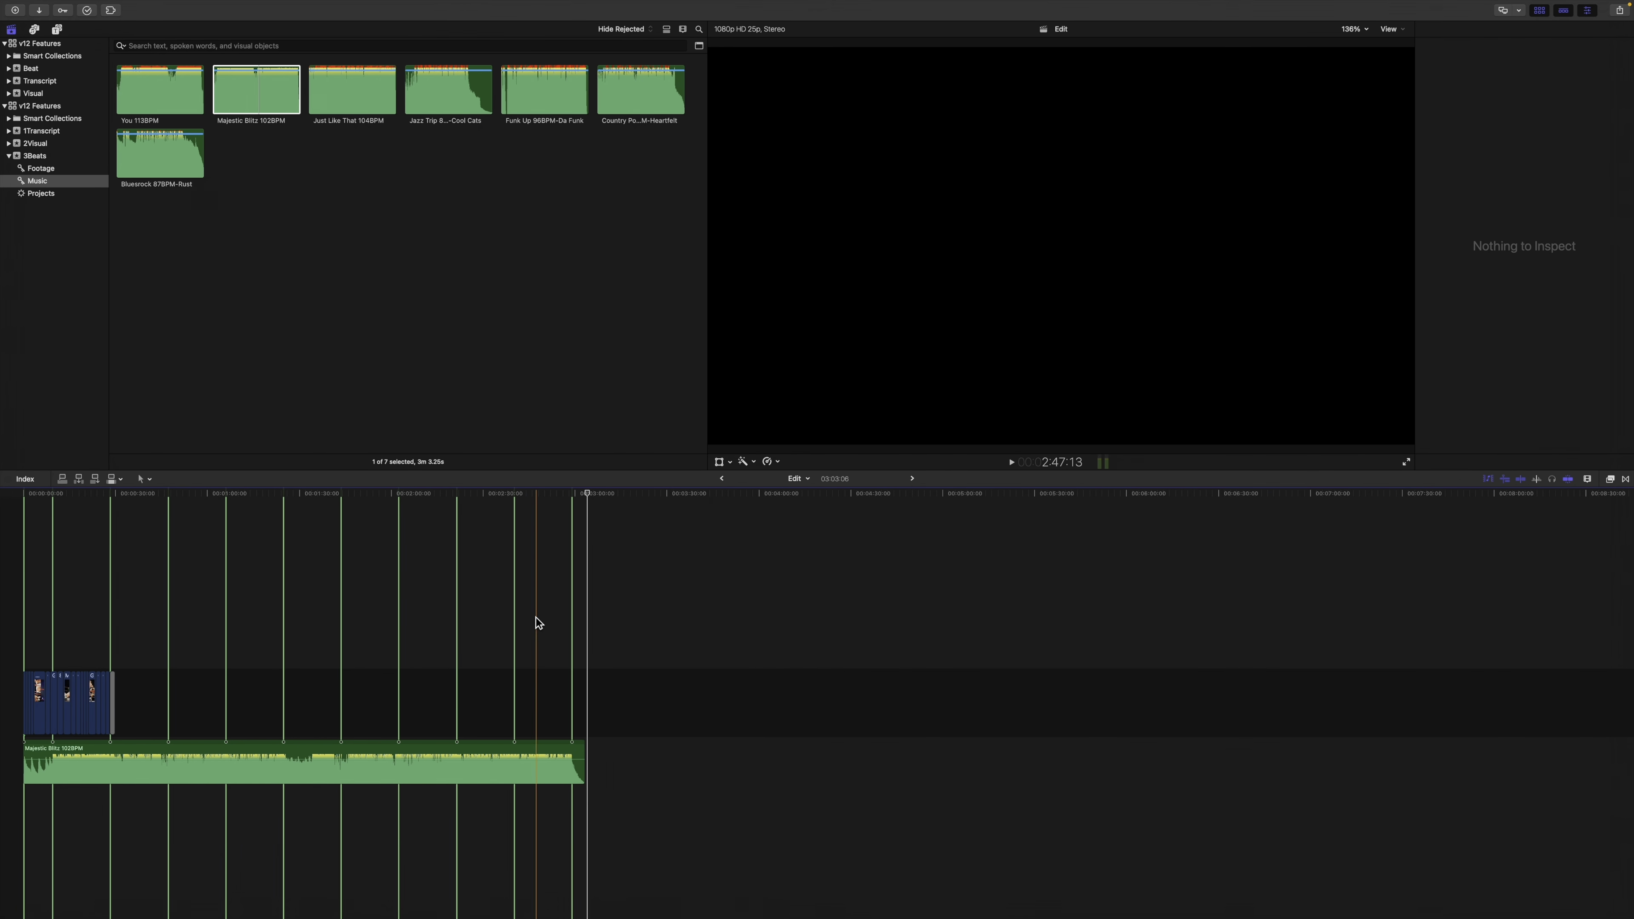
{"action": "left_click", "coordinate": [536, 618]}
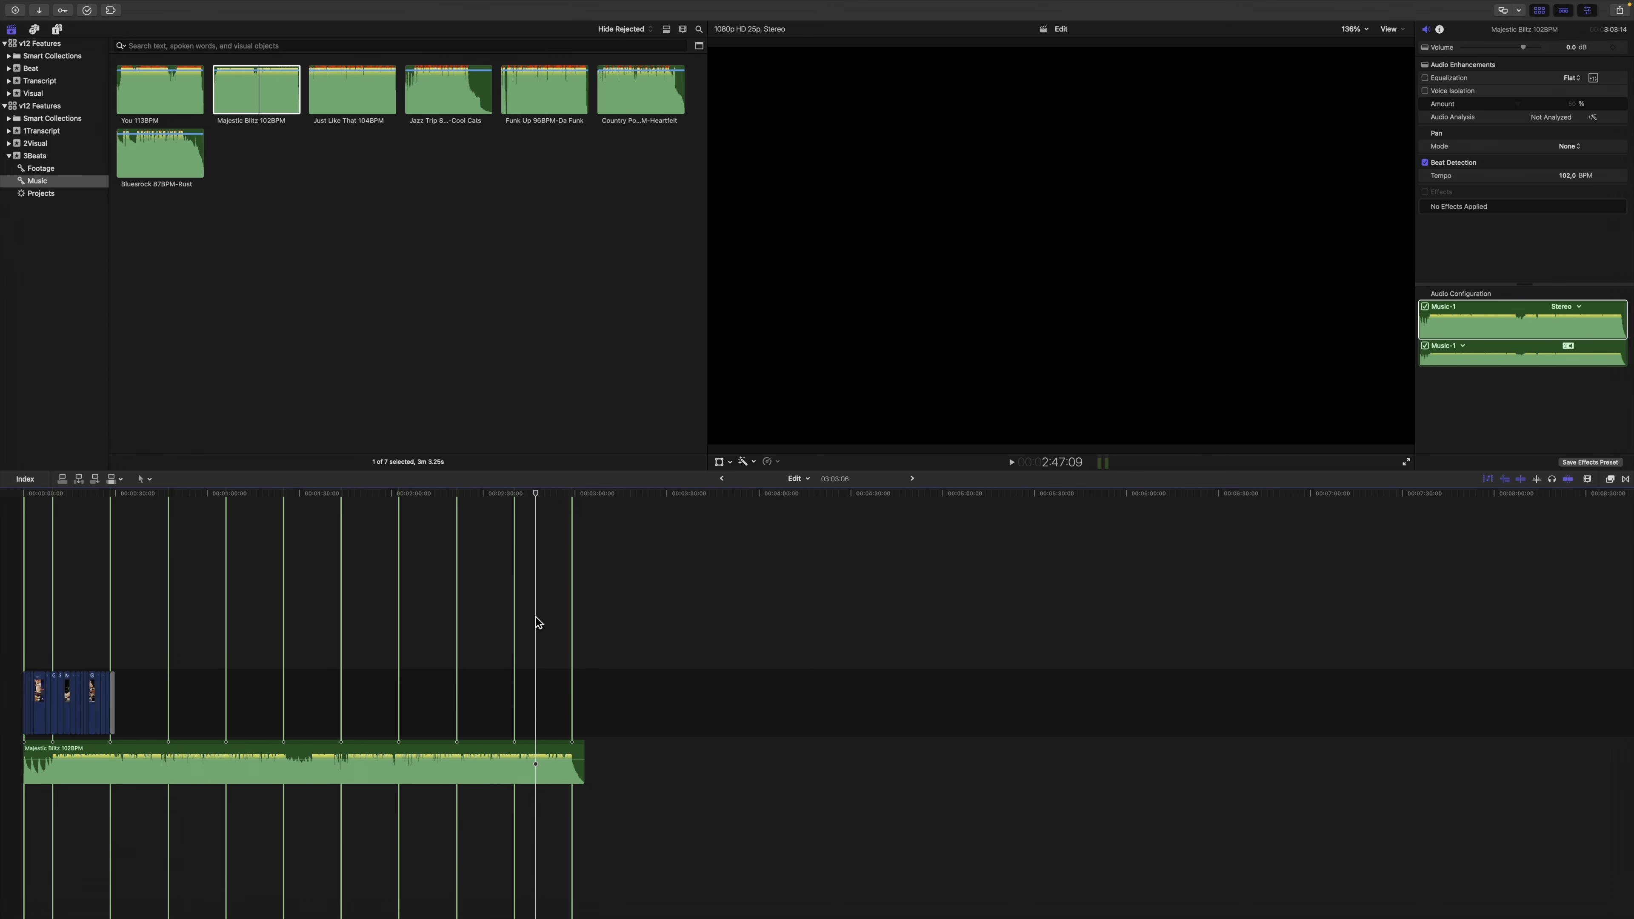
{"action": "key", "text": "super+minus"}
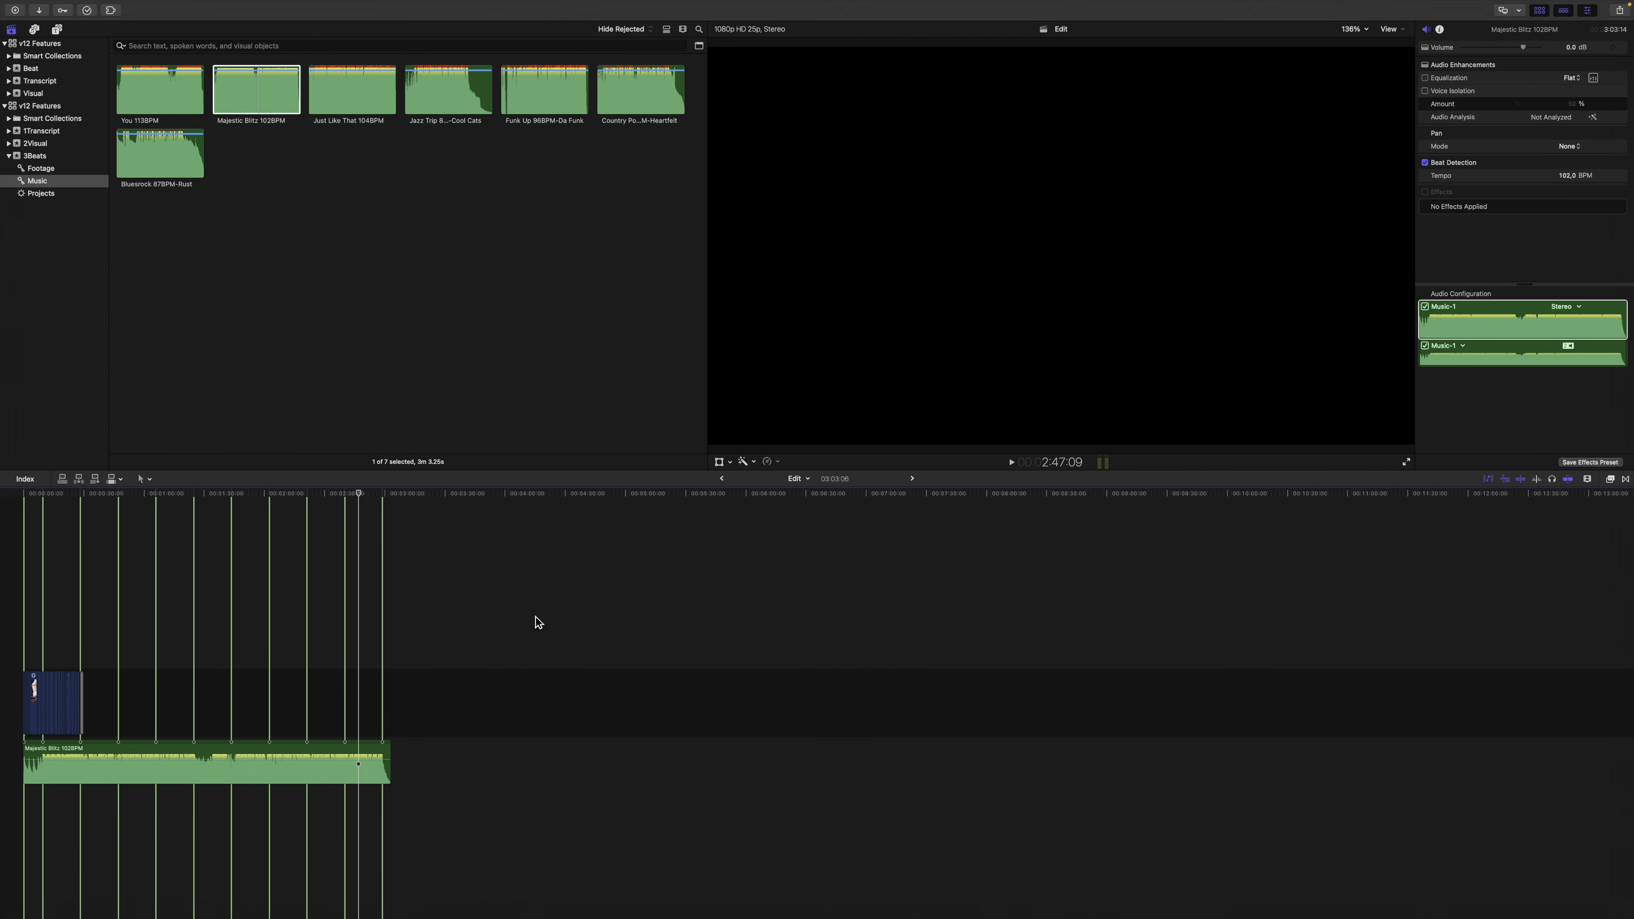
{"action": "key", "text": "super+equal"}
{"action": "key", "text": "super+equal"}
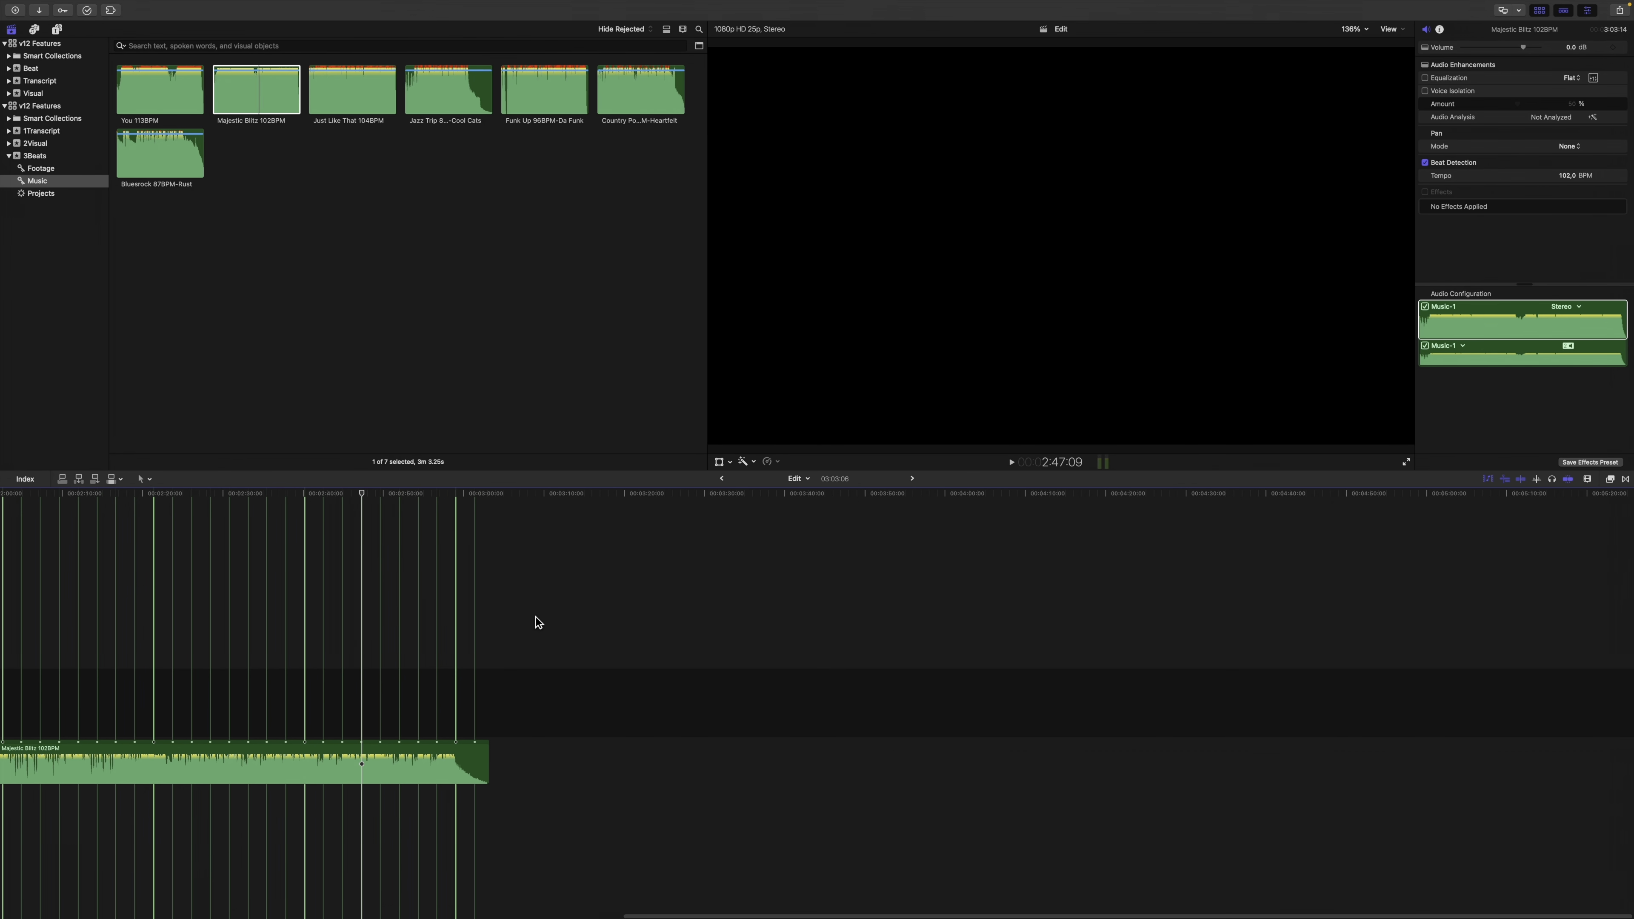
Trim the end of the Majestic Blitz clip back to the last beat line and select the clip
{"action": "key", "text": "super+equal"}
{"action": "key", "text": "super+equal"}
{"action": "key", "text": "super+equal"}
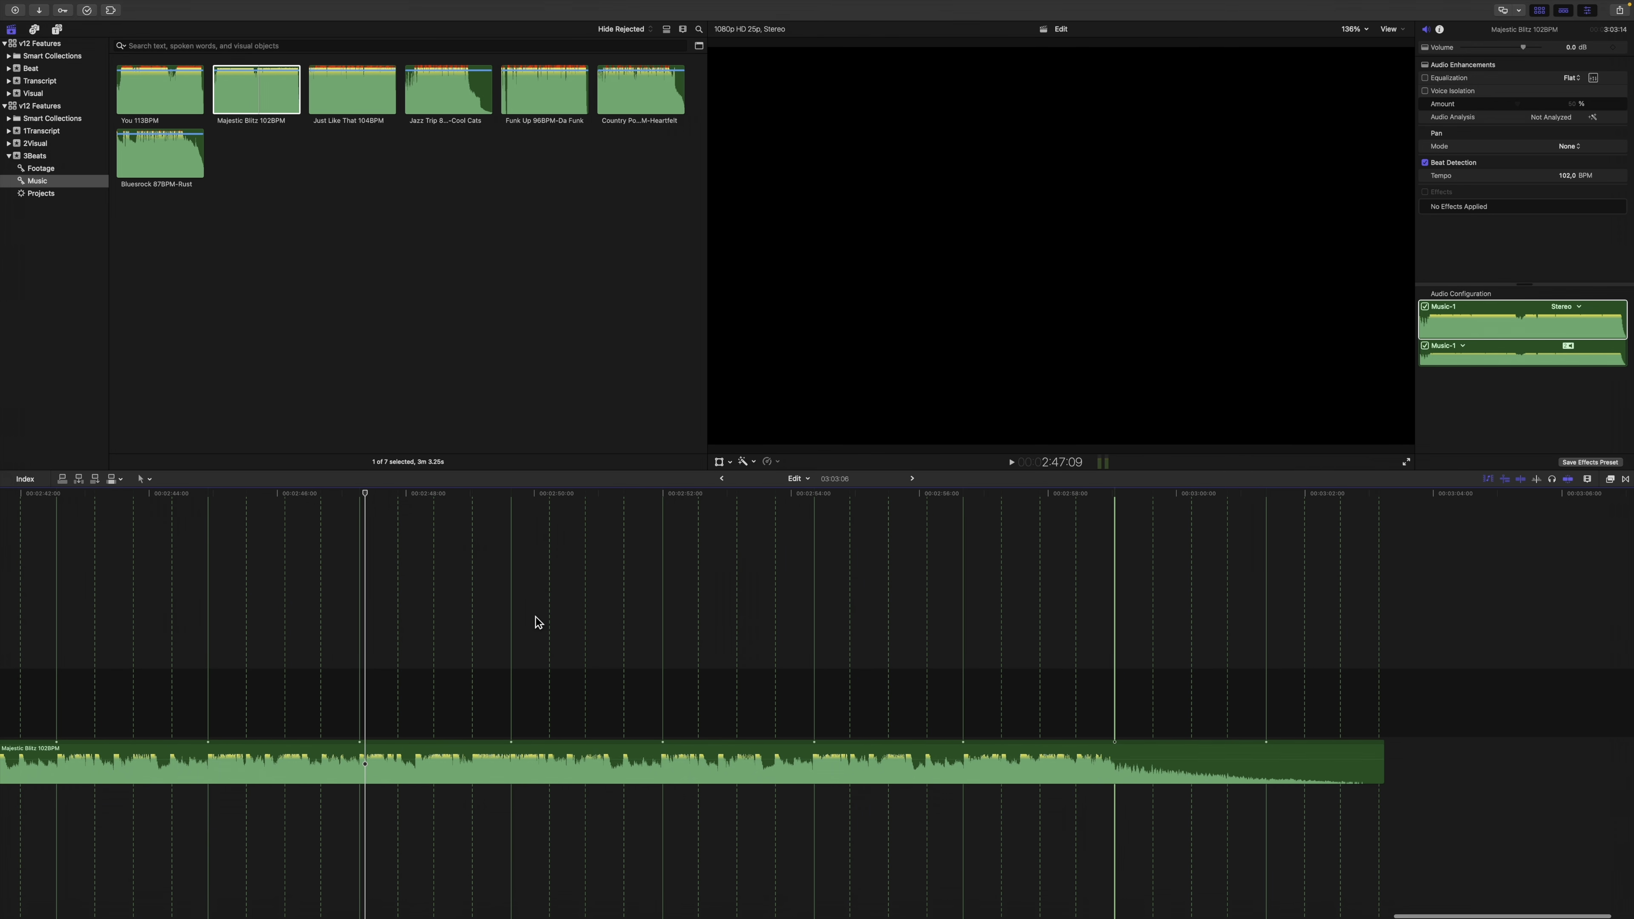
{"action": "scroll", "coordinate": [1040, 682], "scroll_direction": "left", "scroll_amount": 5}
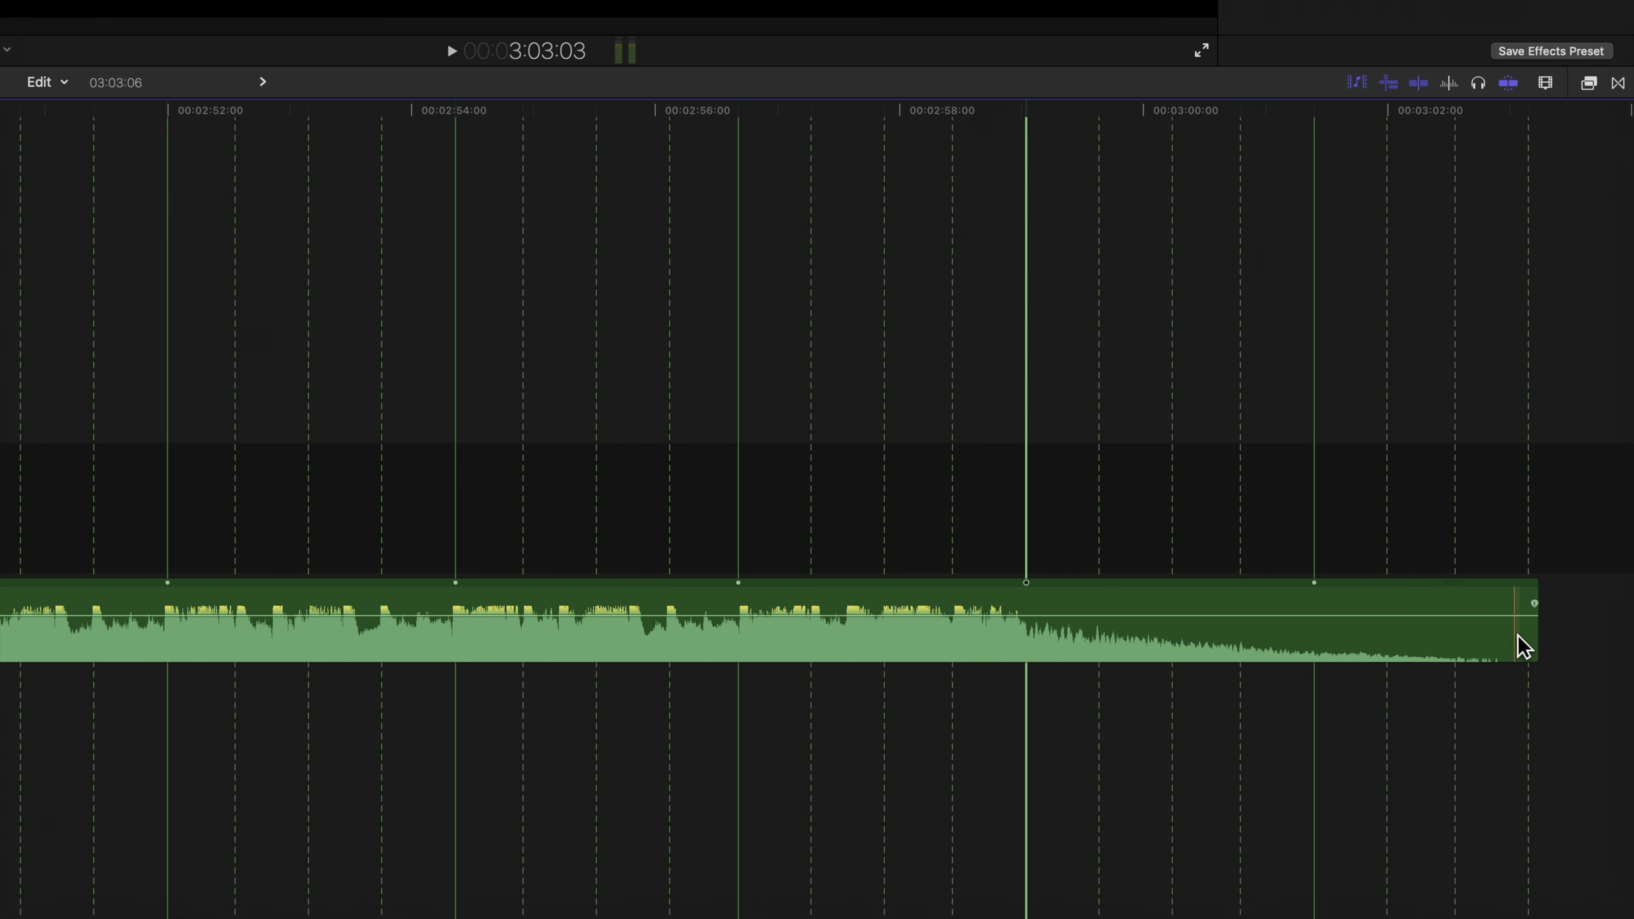
{"action": "left_click_drag", "start_coordinate": [1536, 639], "coordinate": [1614, 601]}
{"action": "scroll", "coordinate": [684, 547], "scroll_direction": "left", "scroll_amount": 15}
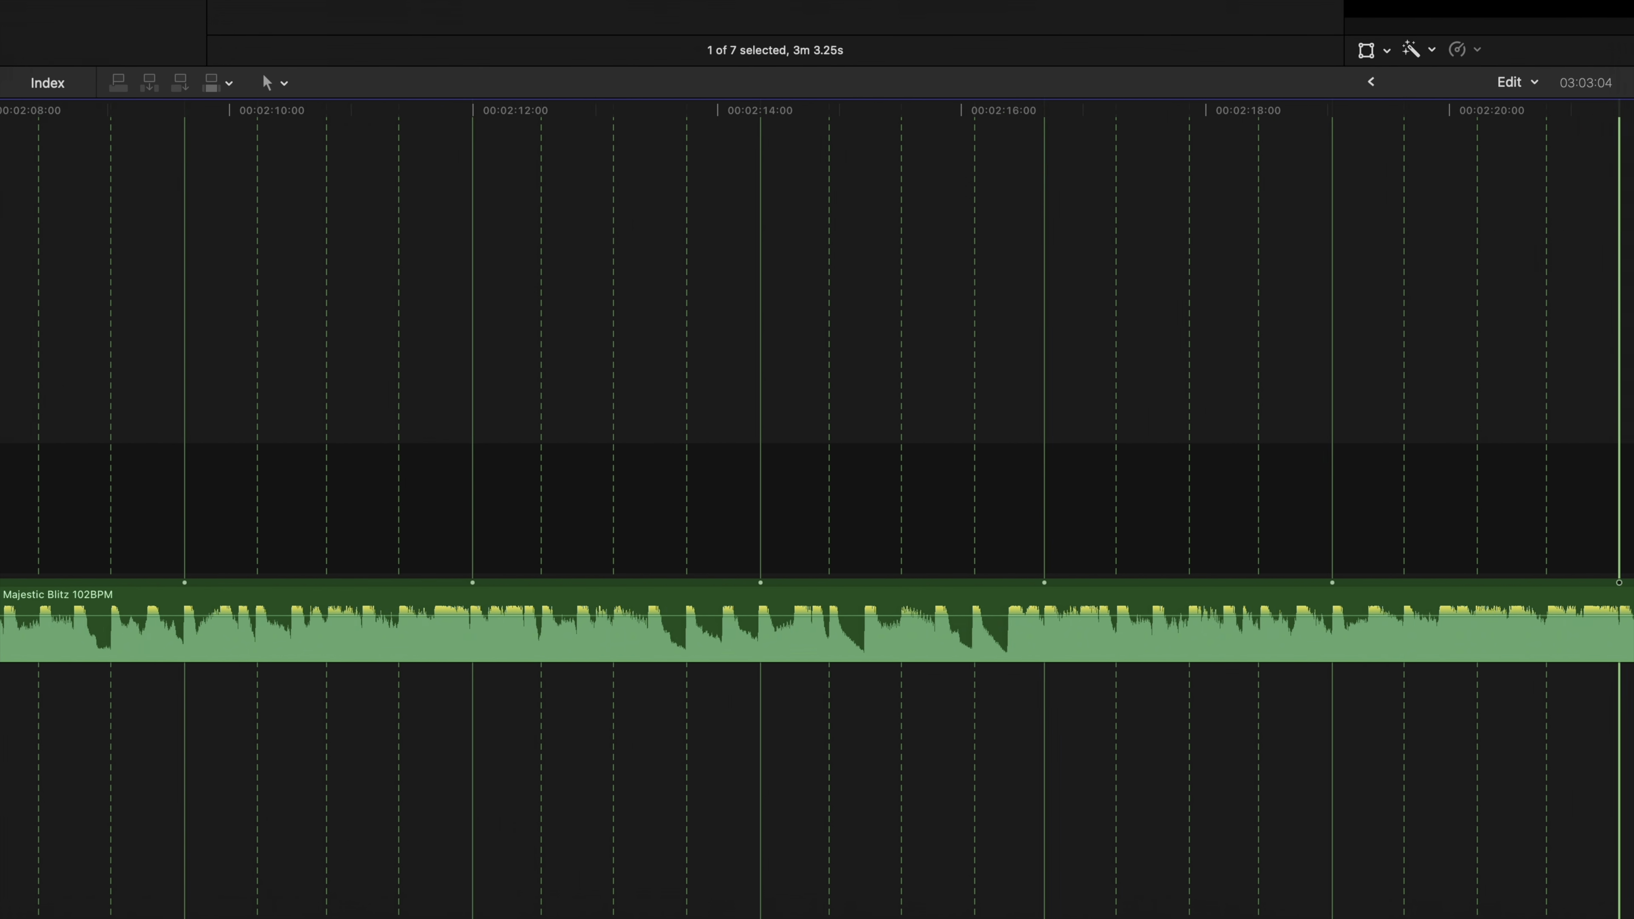
{"action": "scroll", "coordinate": [817, 450], "scroll_direction": "left", "scroll_amount": 15}
{"action": "mouse_move", "coordinate": [894, 643]}
{"action": "left_mouse_down"}
{"action": "mouse_move", "coordinate": [1284, 650]}
{"action": "mouse_move", "coordinate": [901, 657]}
{"action": "left_mouse_up"}
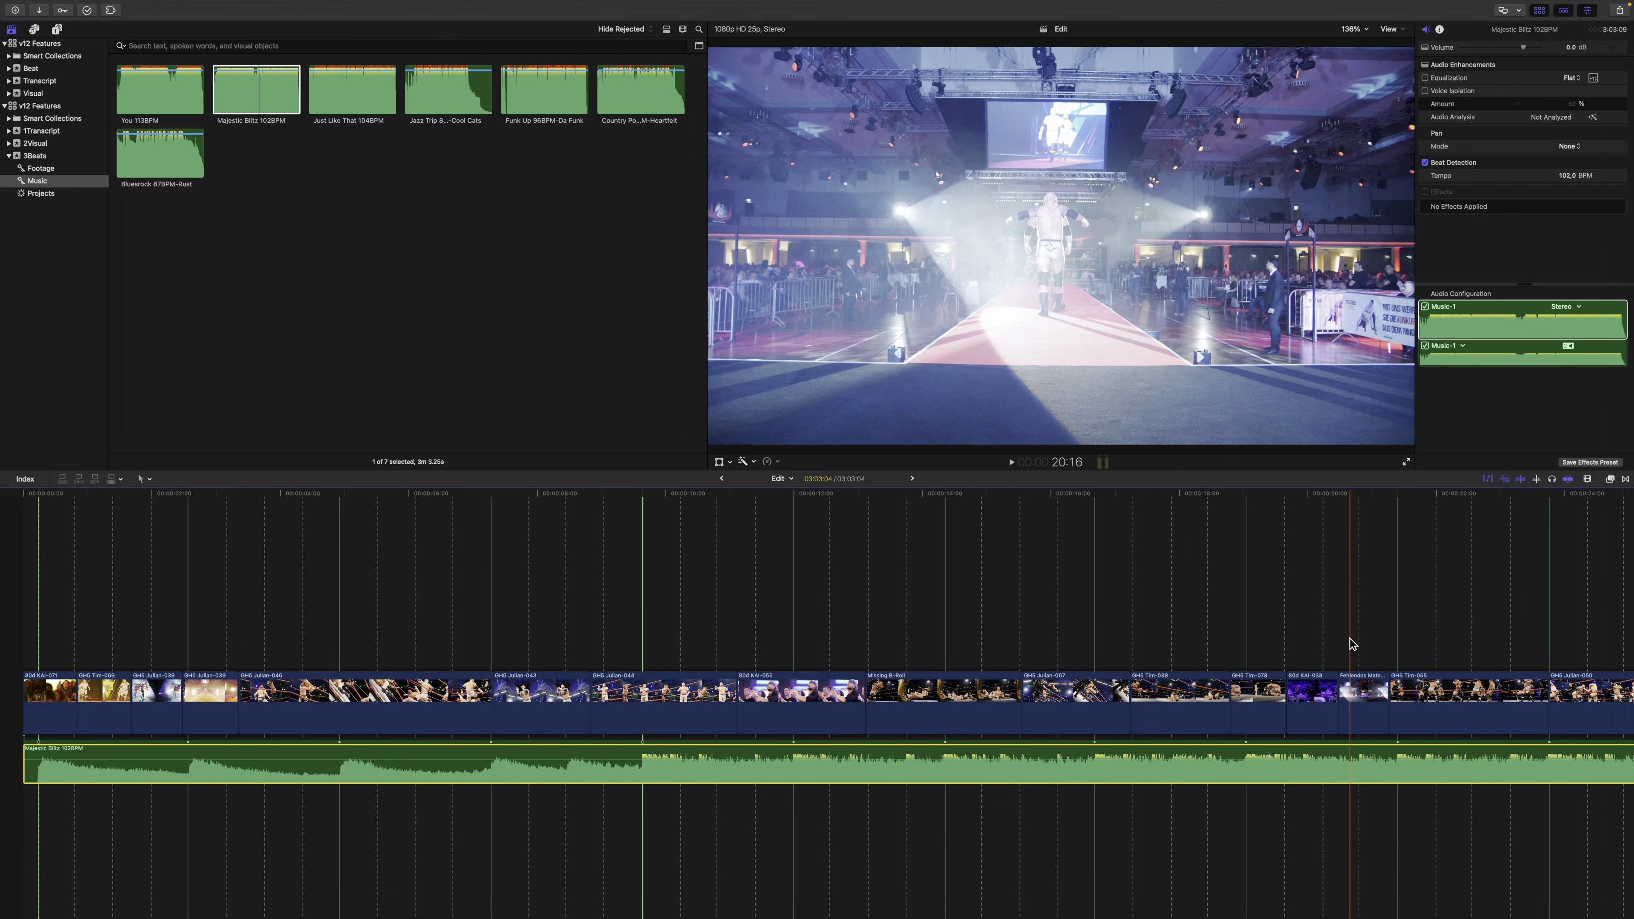
Toggle Beat Detection off and on several times for the selected music clip, leaving it enabled
{"action": "key", "text": "alt+b"}
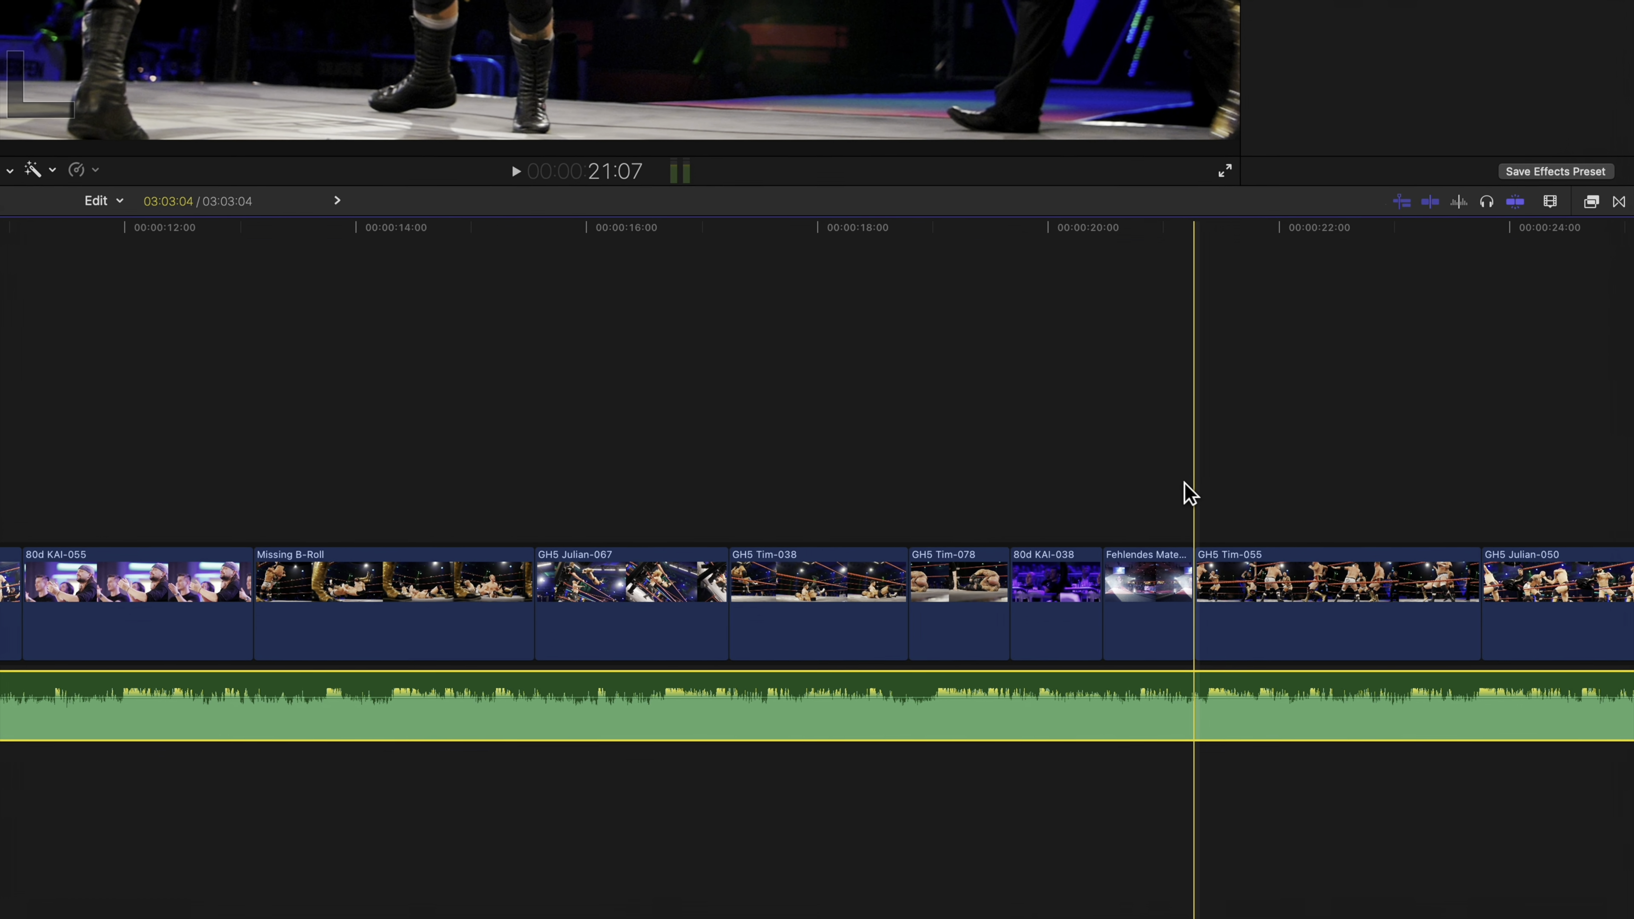
{"action": "key", "text": "alt+b"}
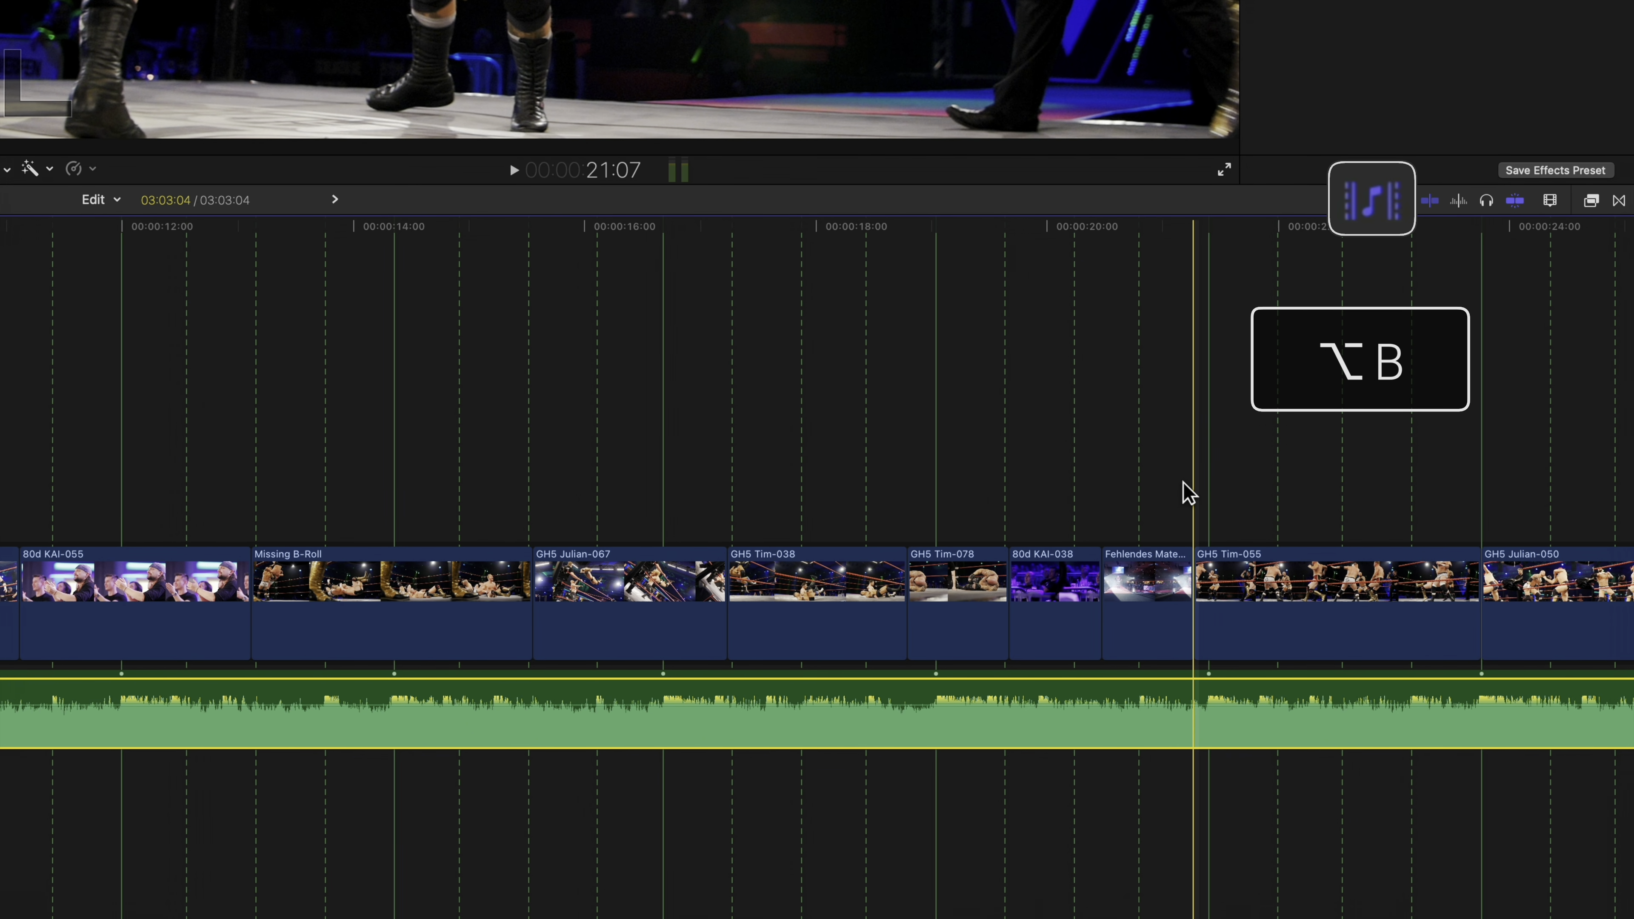
{"action": "key", "text": "alt+b"}
{"action": "key", "text": "alt+b"}
{"action": "key", "text": "alt+b"}
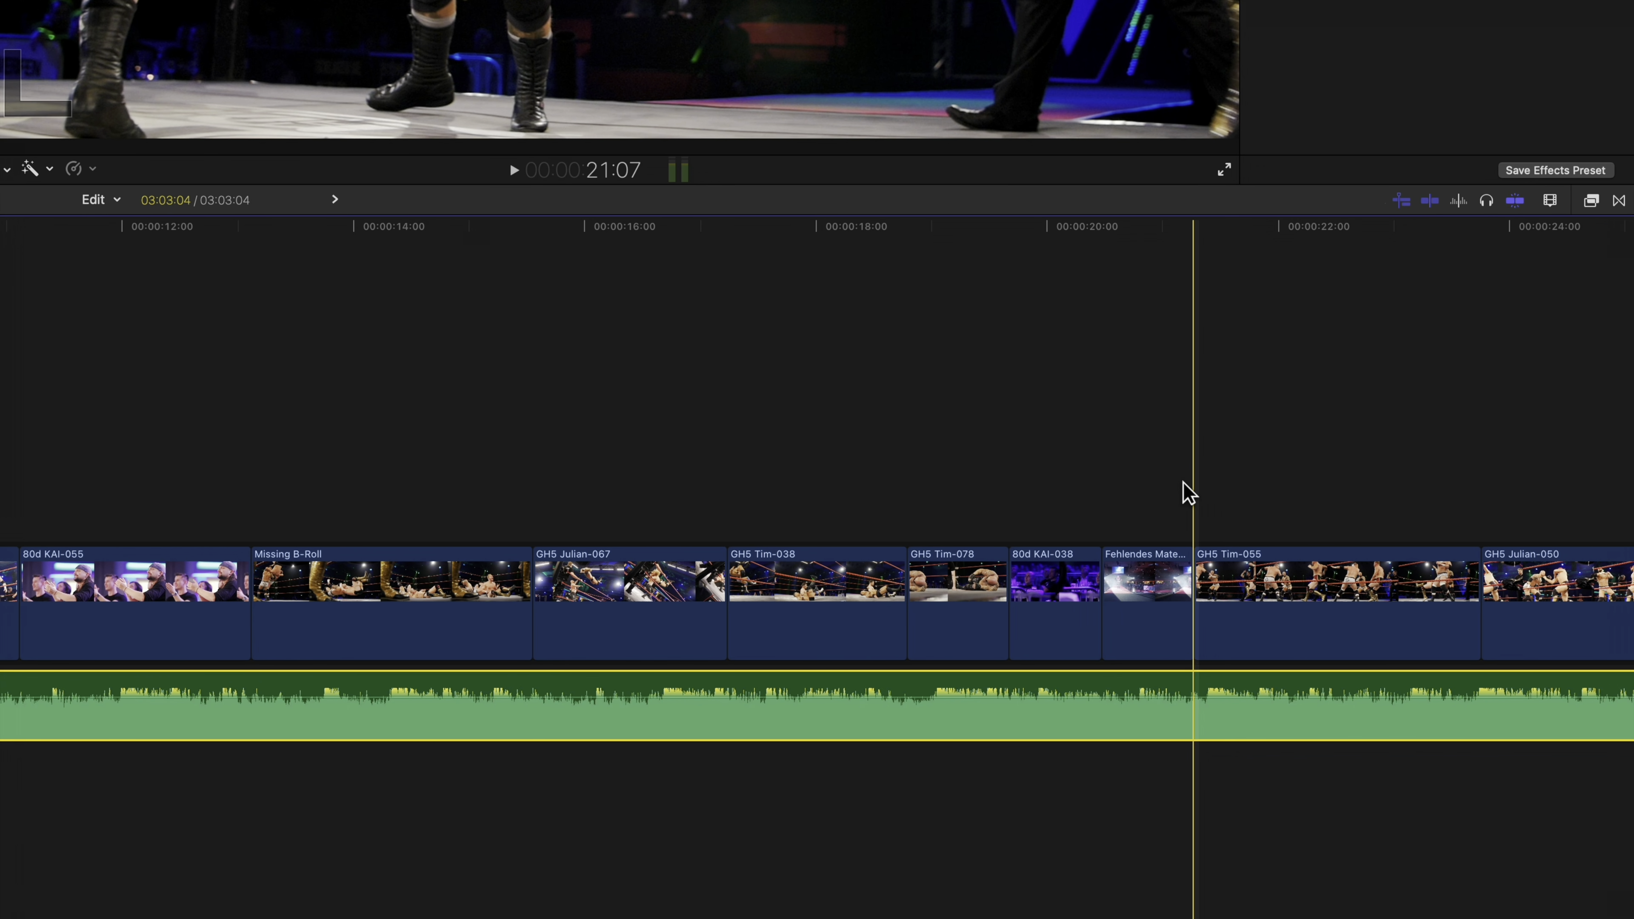
{"action": "key", "text": "alt+b"}
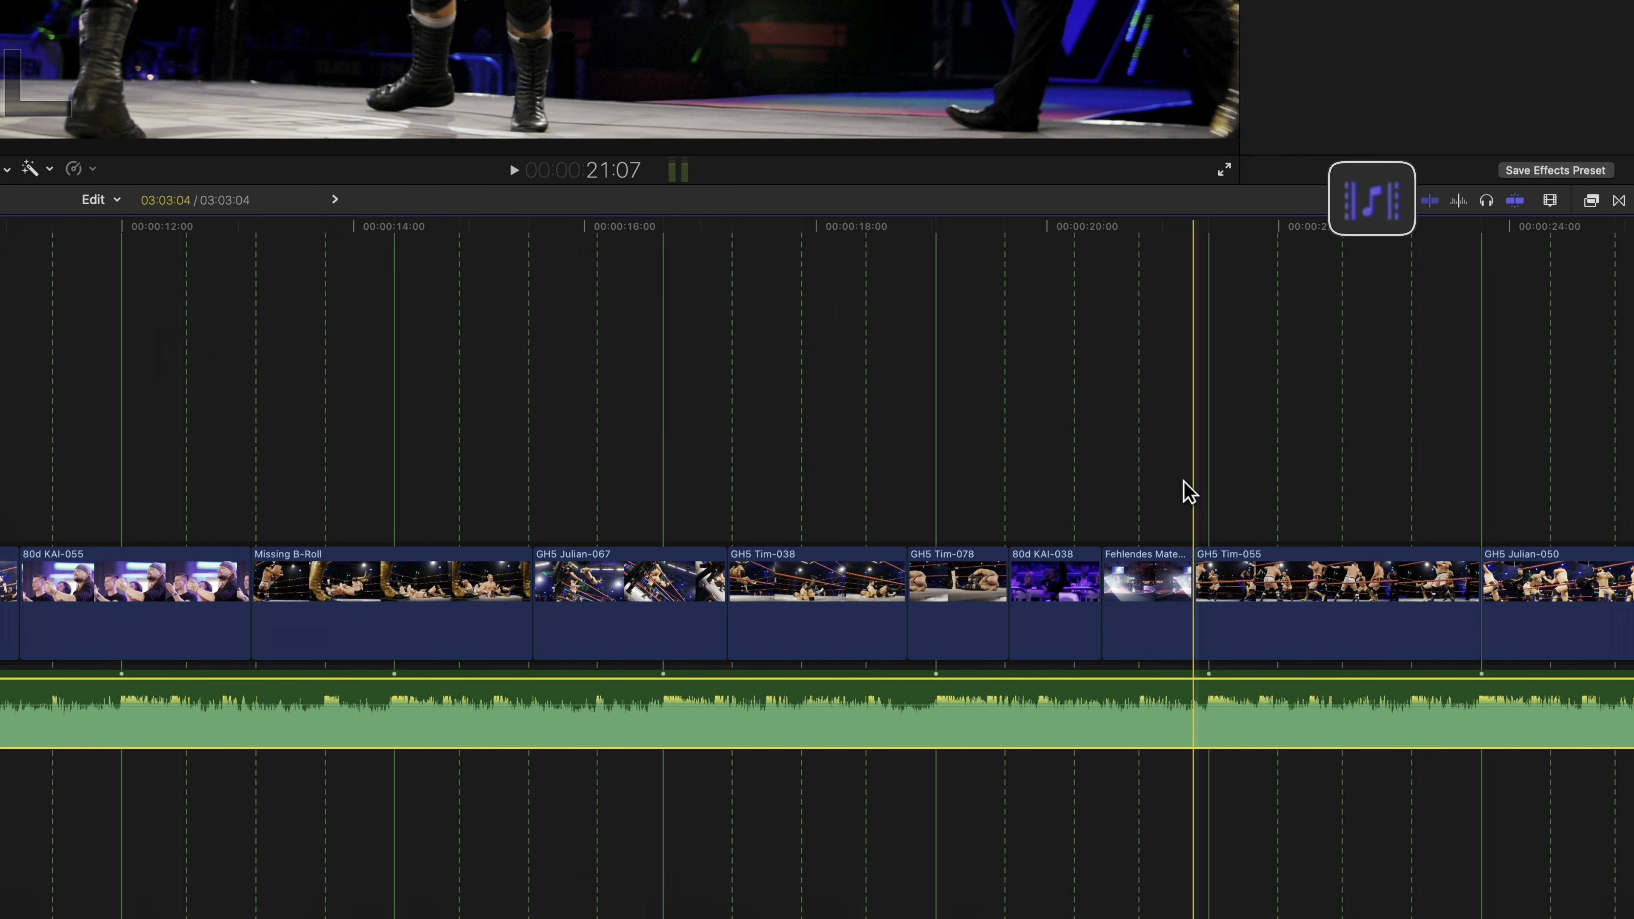
Hide and show the beat detection grid several times, leaving it shown over the full timeline
{"action": "left_click", "coordinate": [1377, 222]}
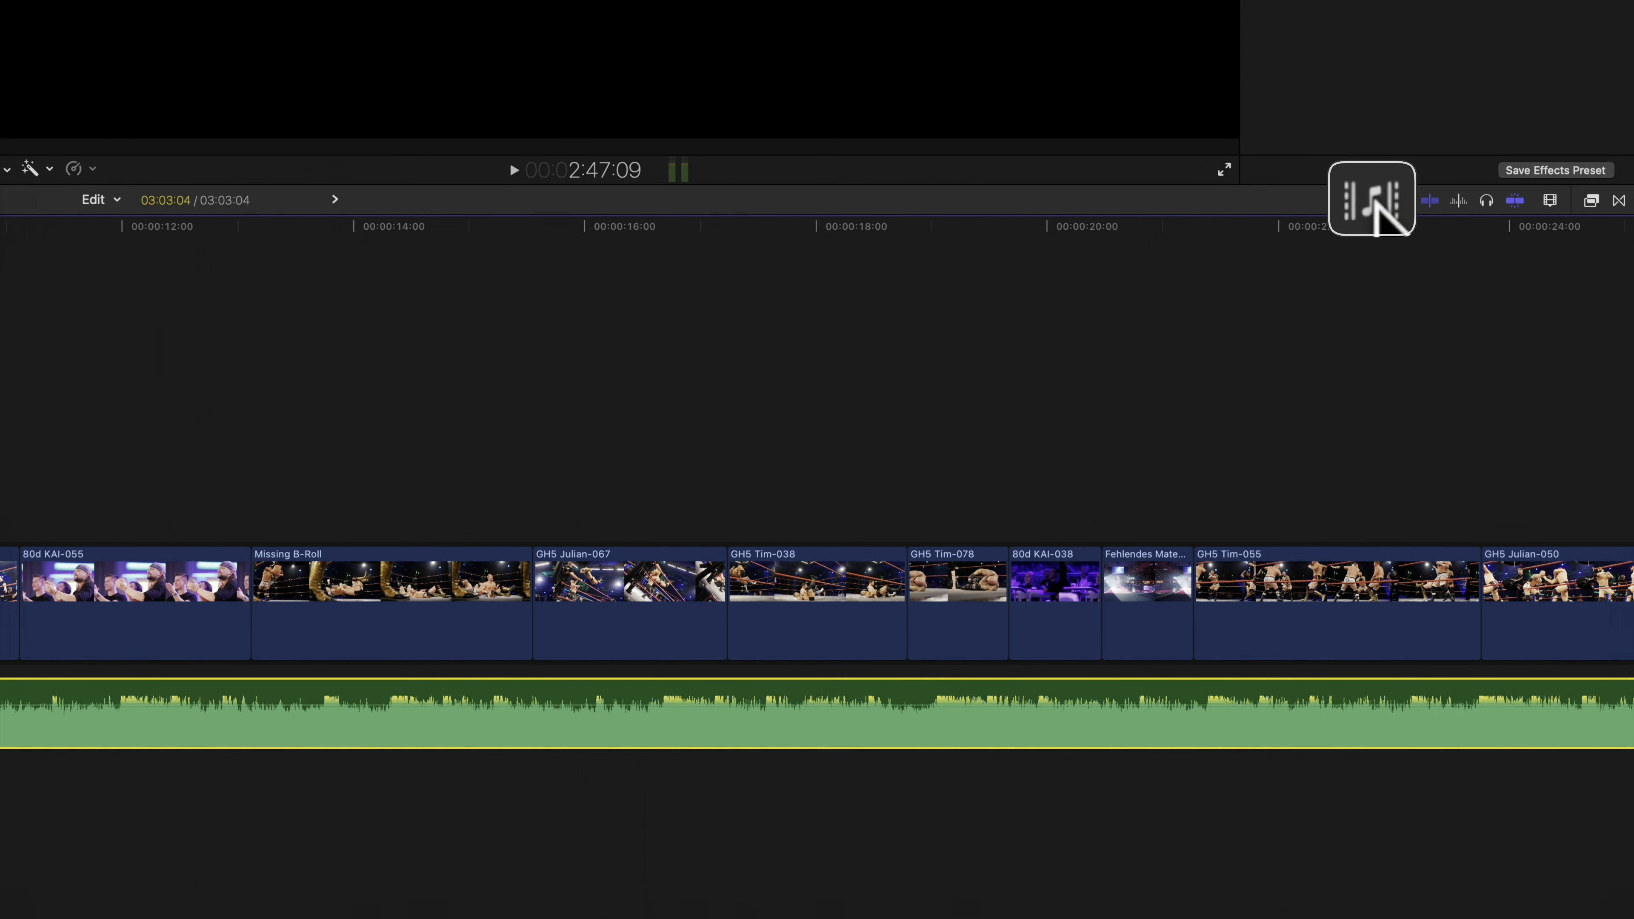
{"action": "left_click", "coordinate": [1353, 216]}
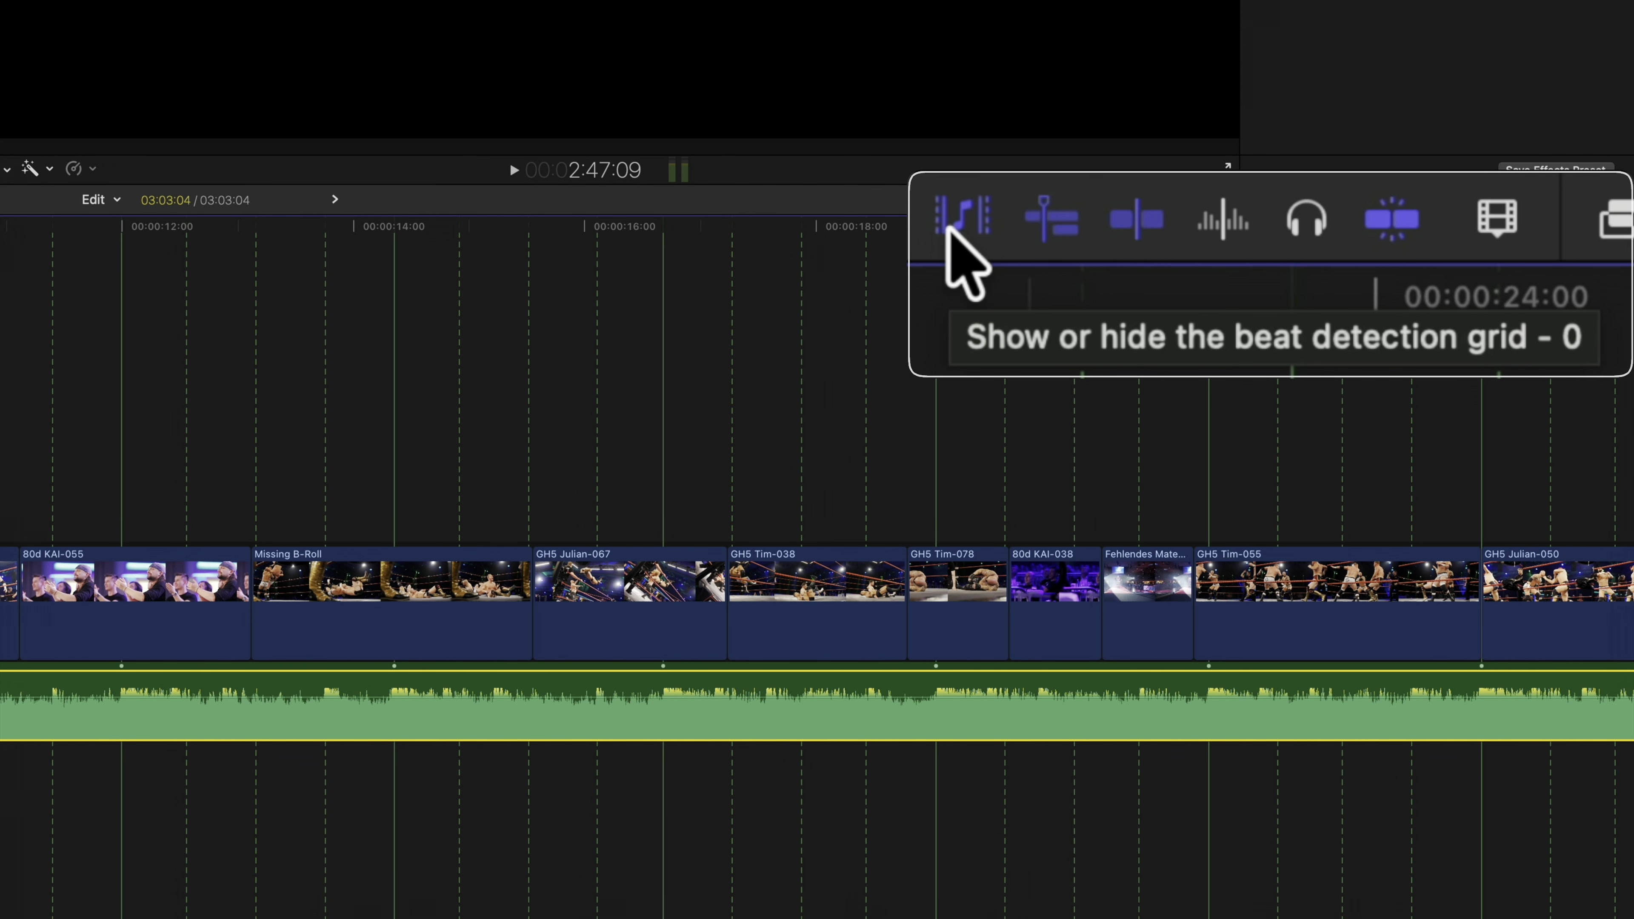
{"action": "key", "text": "0"}
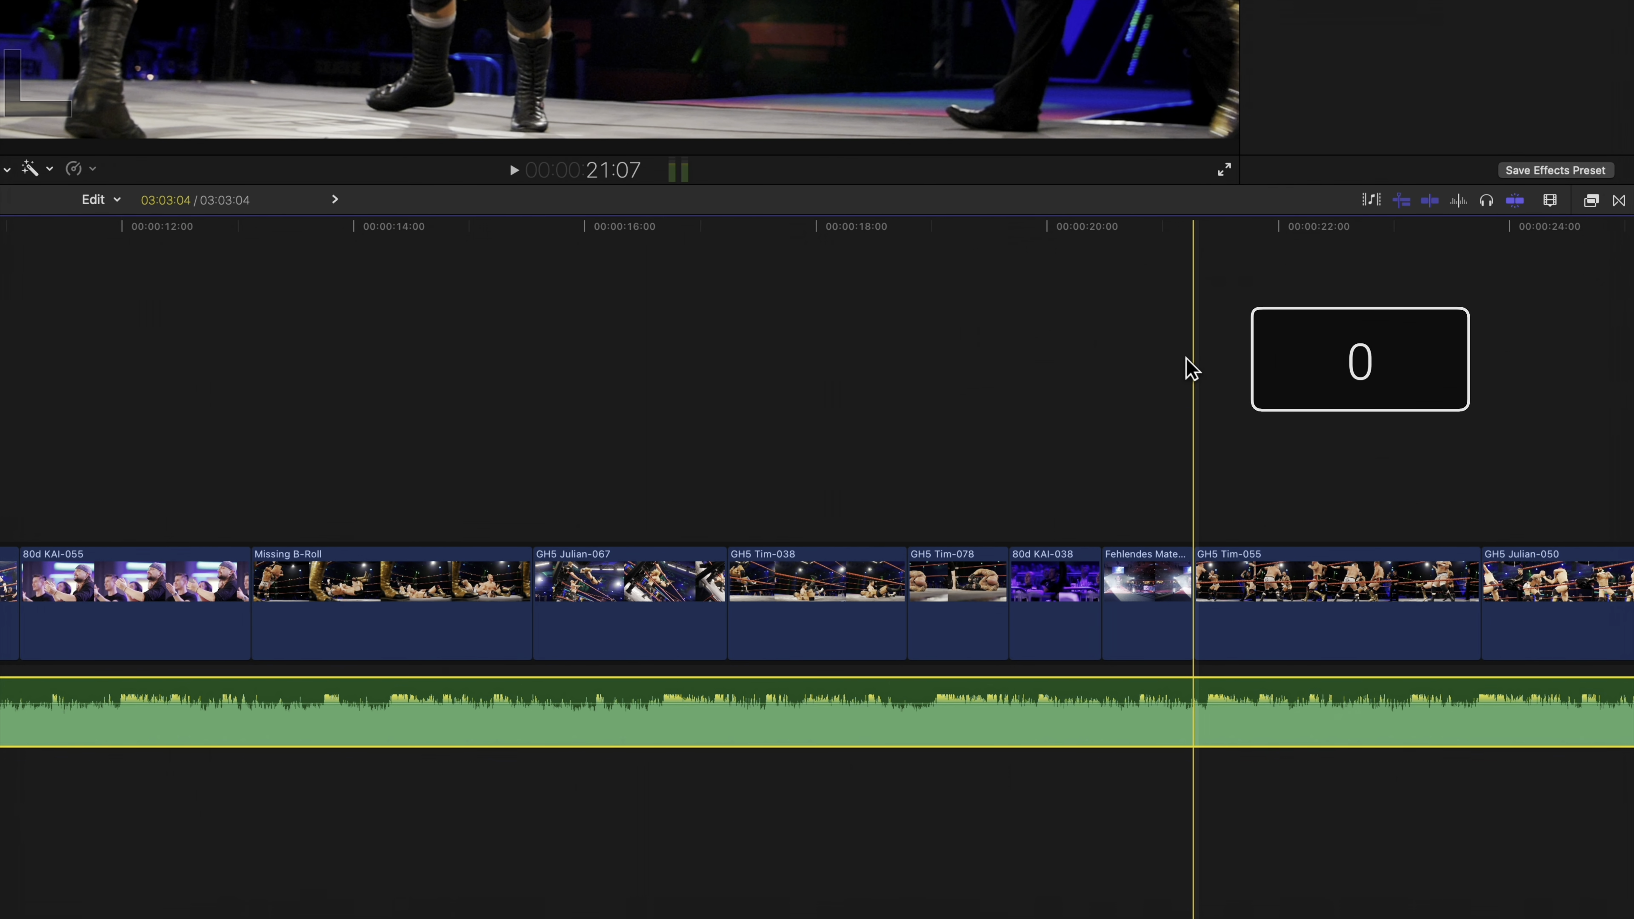
{"action": "key", "text": "0"}
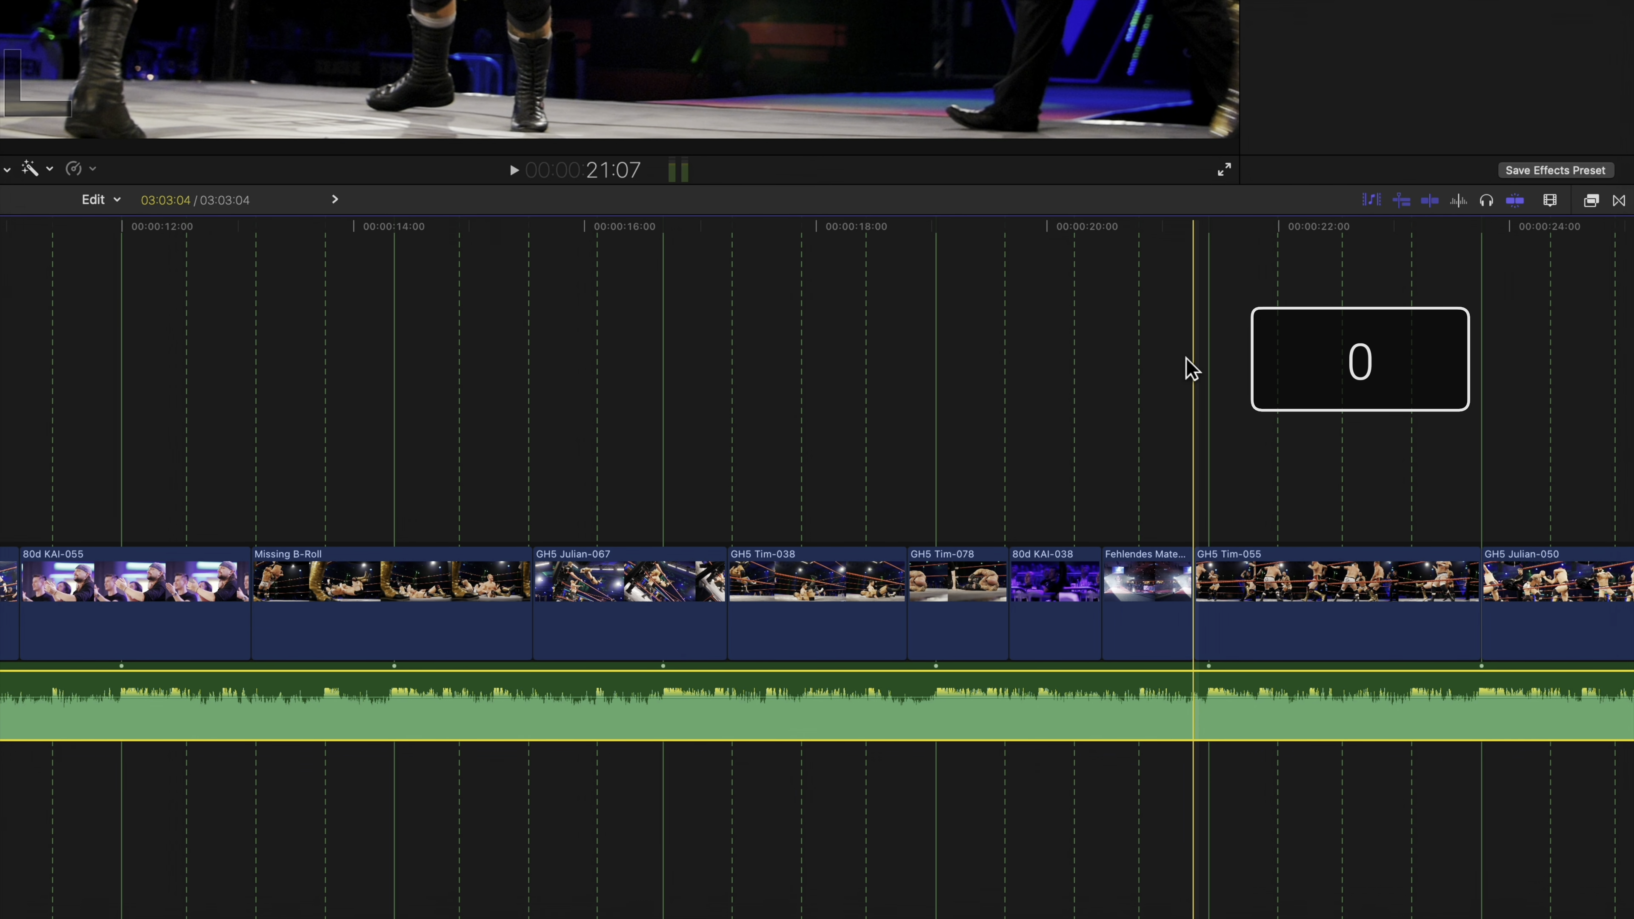
{"action": "key", "text": "0"}
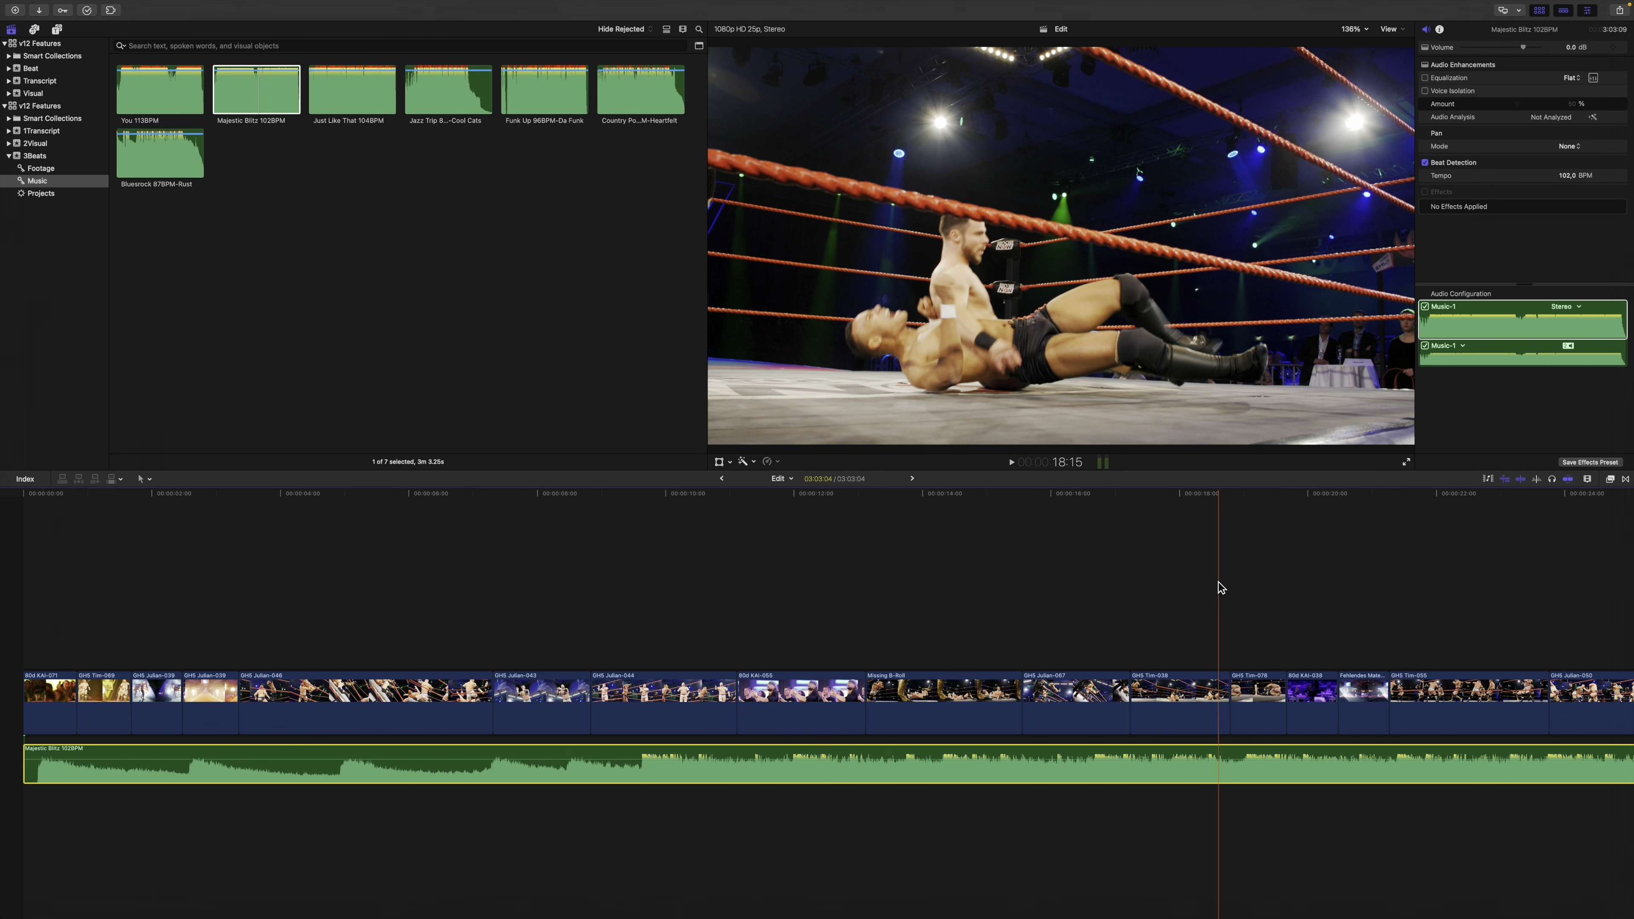
{"action": "key", "text": "shift+z"}
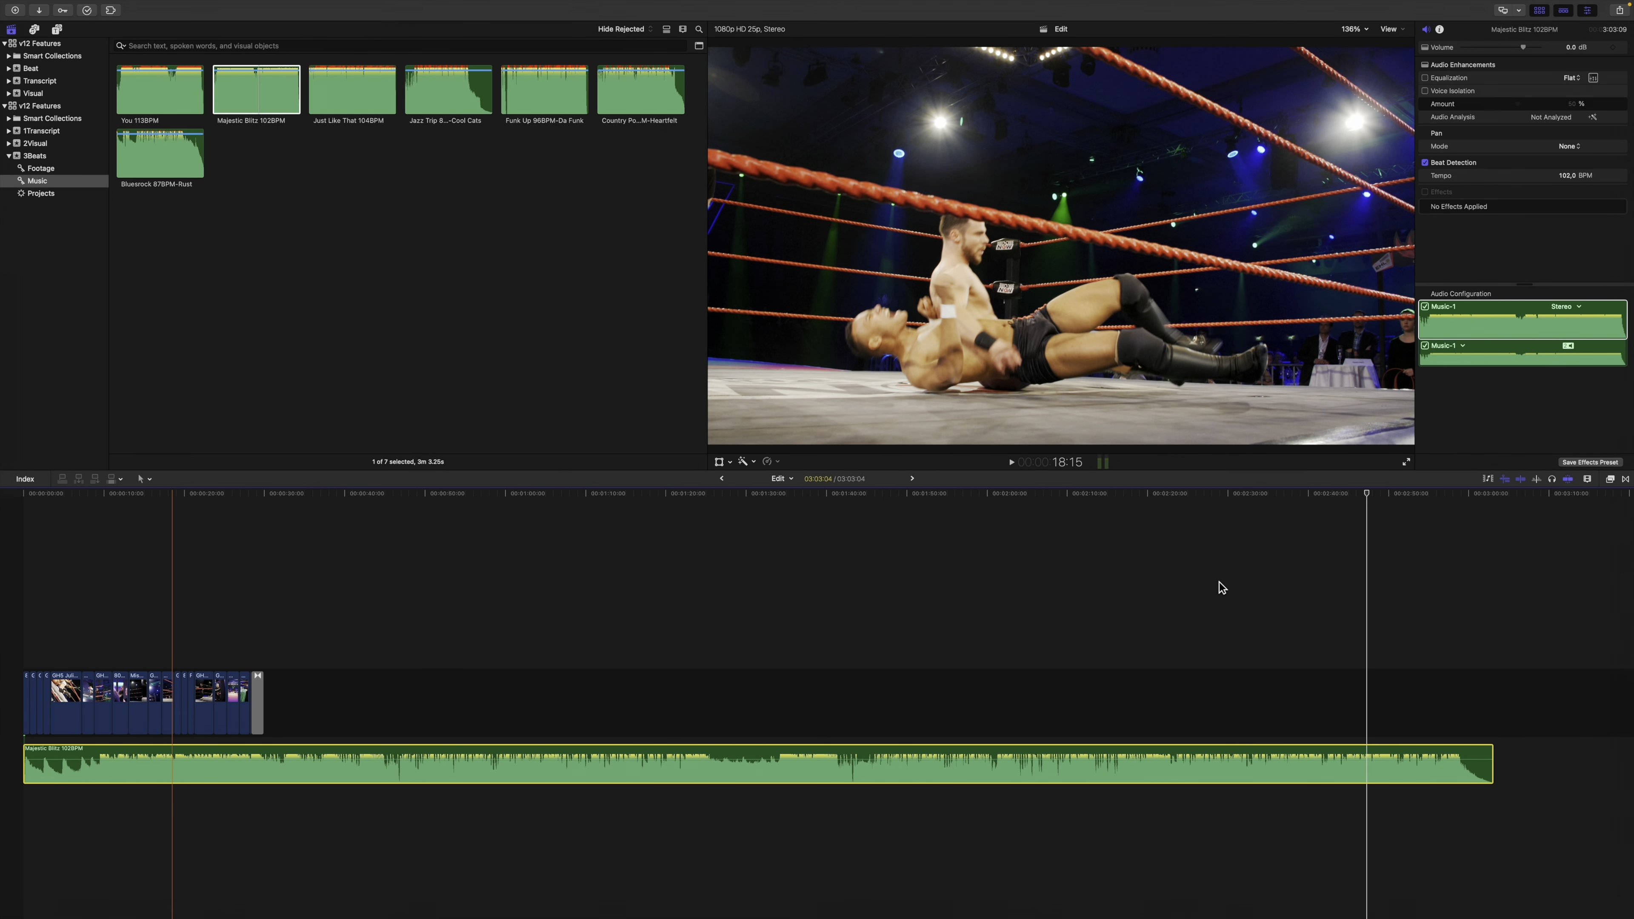
{"action": "key", "text": "0"}
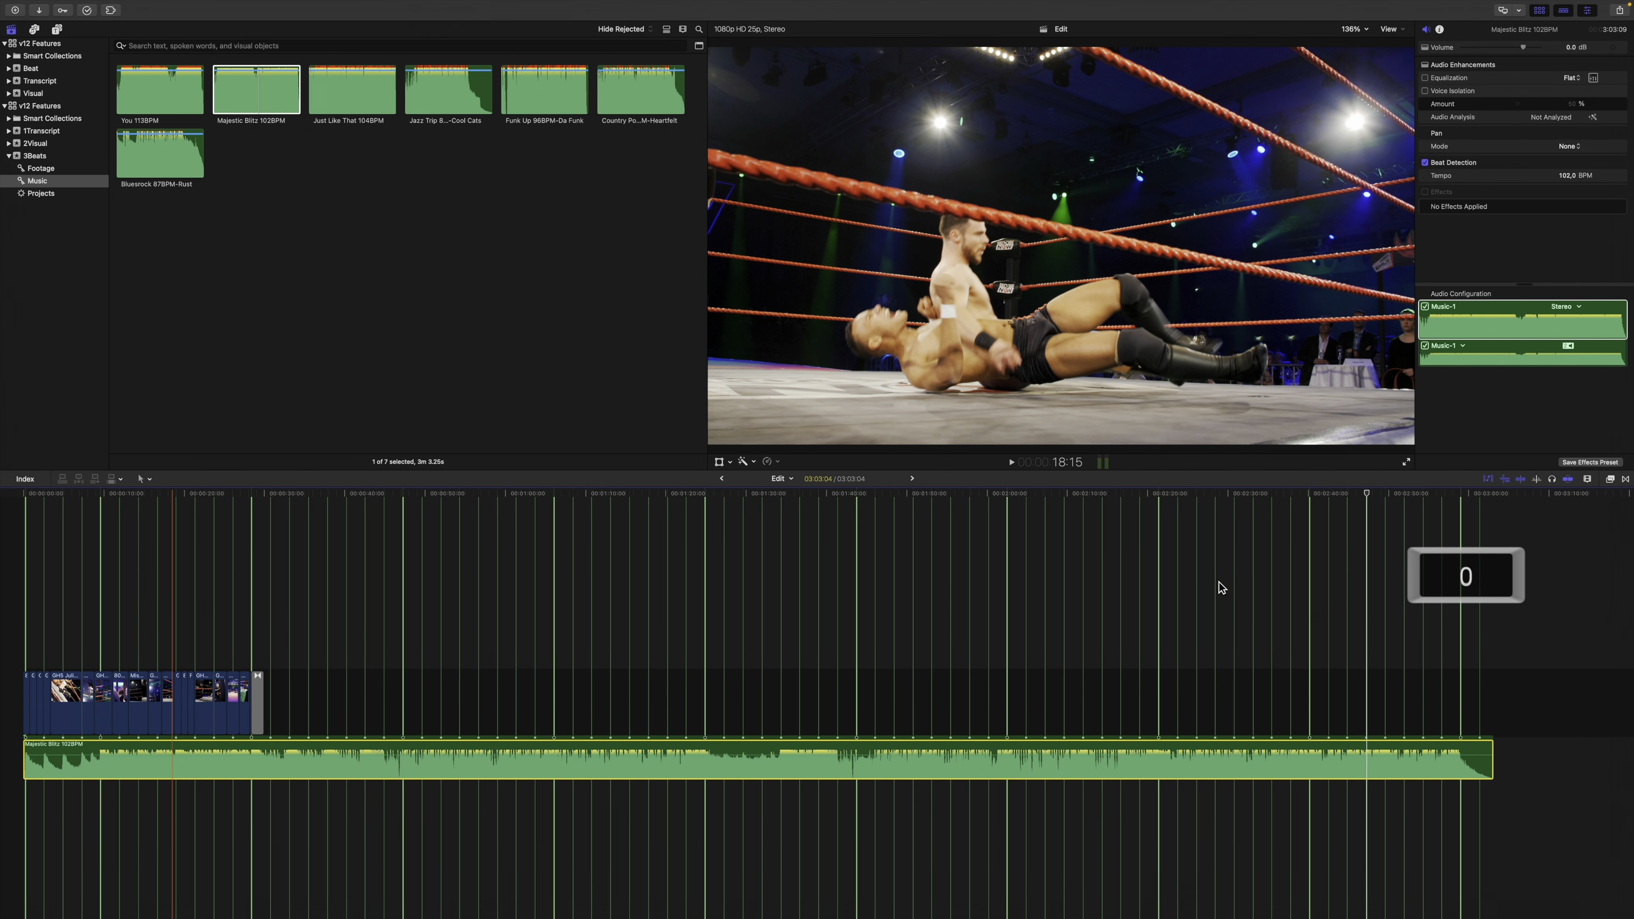
Wrap the connected Majestic Blitz clip in a storyline and select that storyline
{"action": "key", "text": "super+g"}
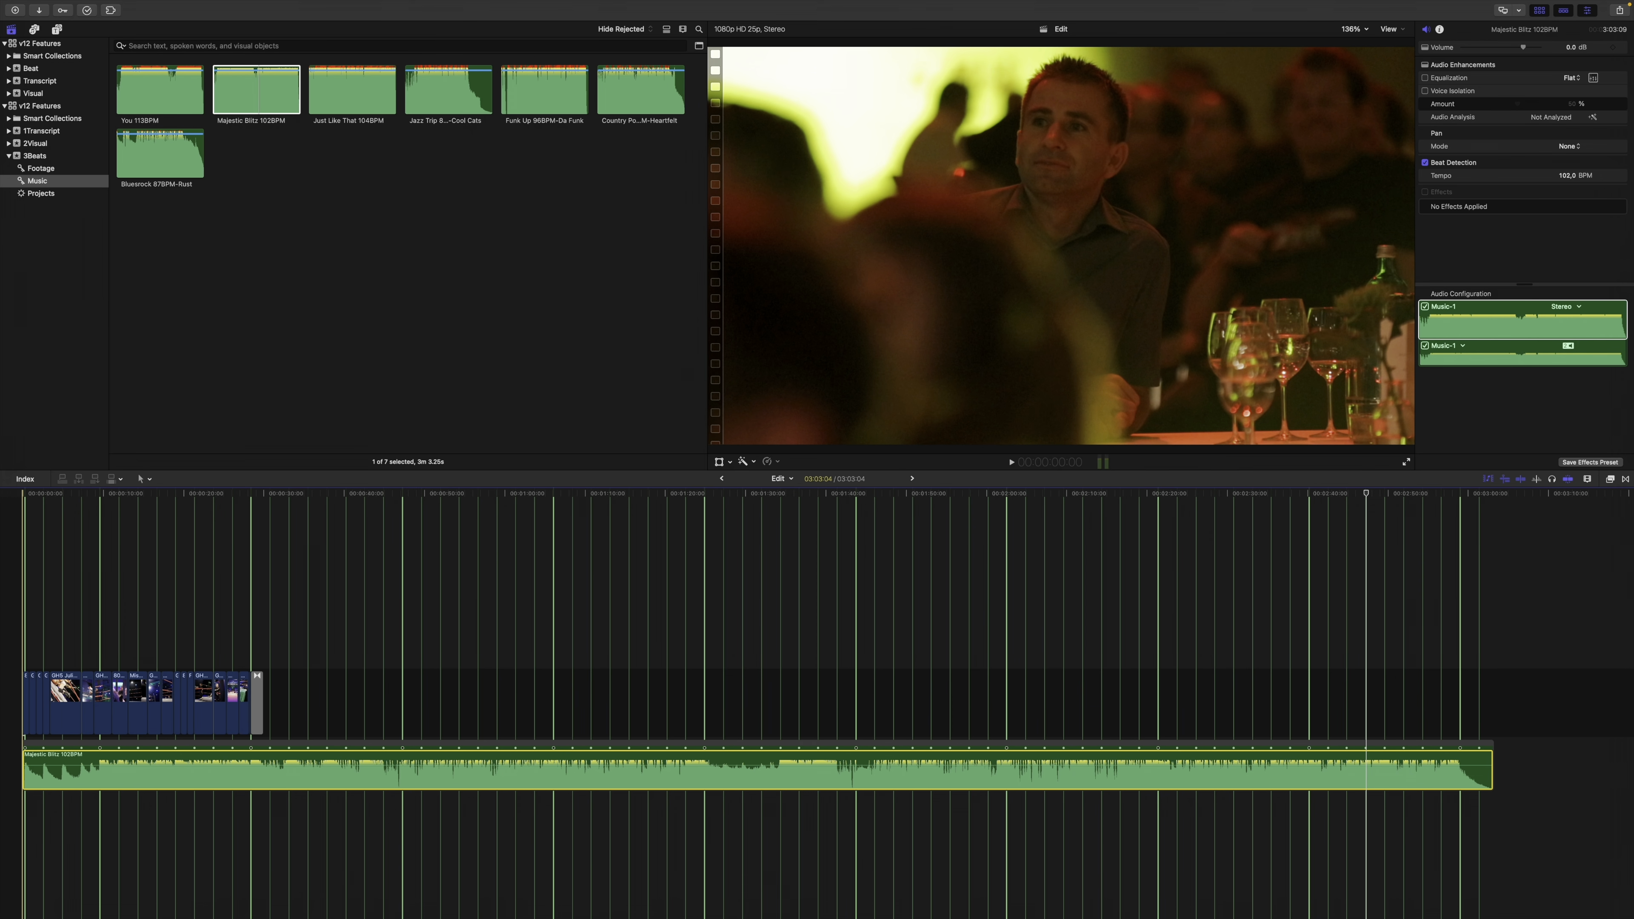
{"action": "left_click_drag", "start_coordinate": [49, 745], "coordinate": [48, 744]}
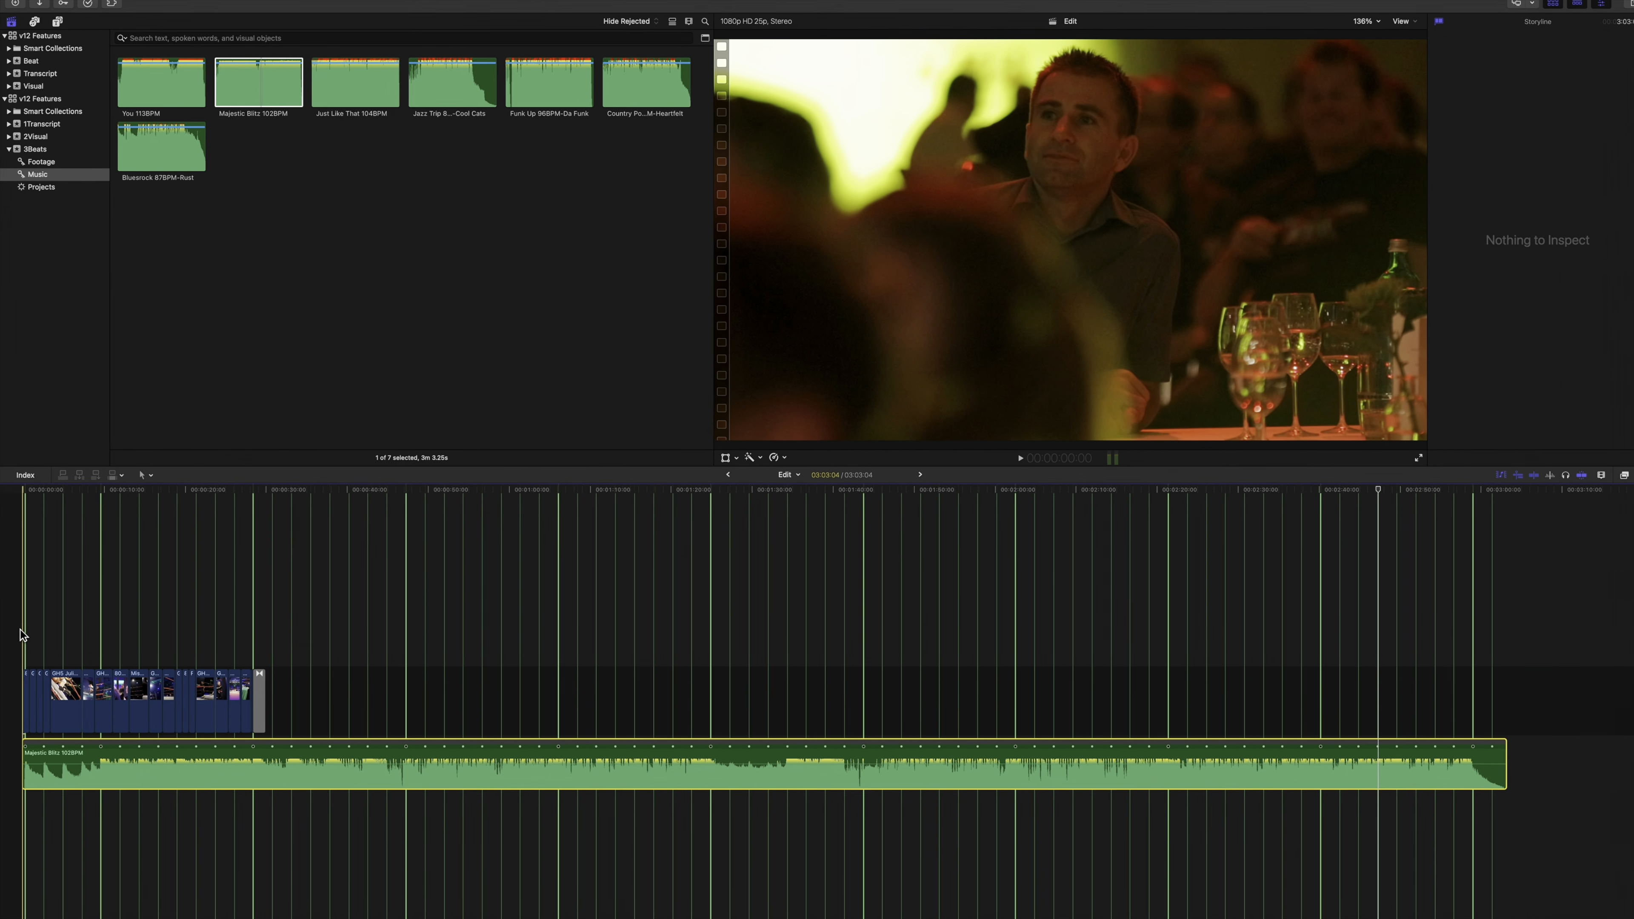
Play parts of the edit and examine the bright section lines over the music storyline
{"action": "key", "text": "space"}
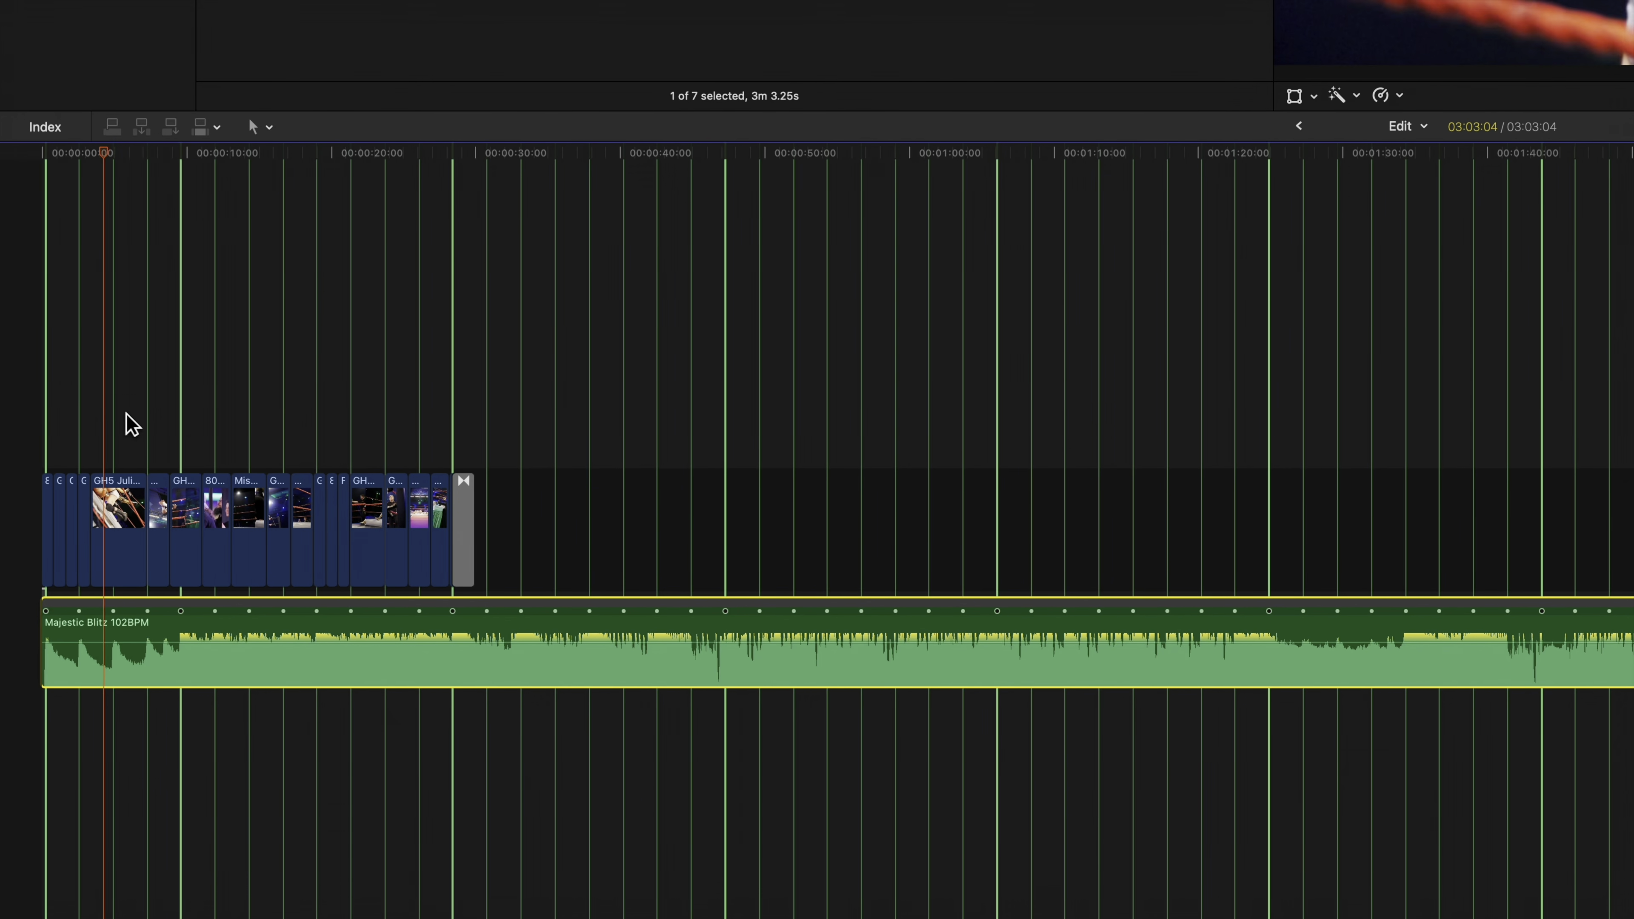
{"action": "key", "text": "space"}
{"action": "left_click", "coordinate": [273, 407]}
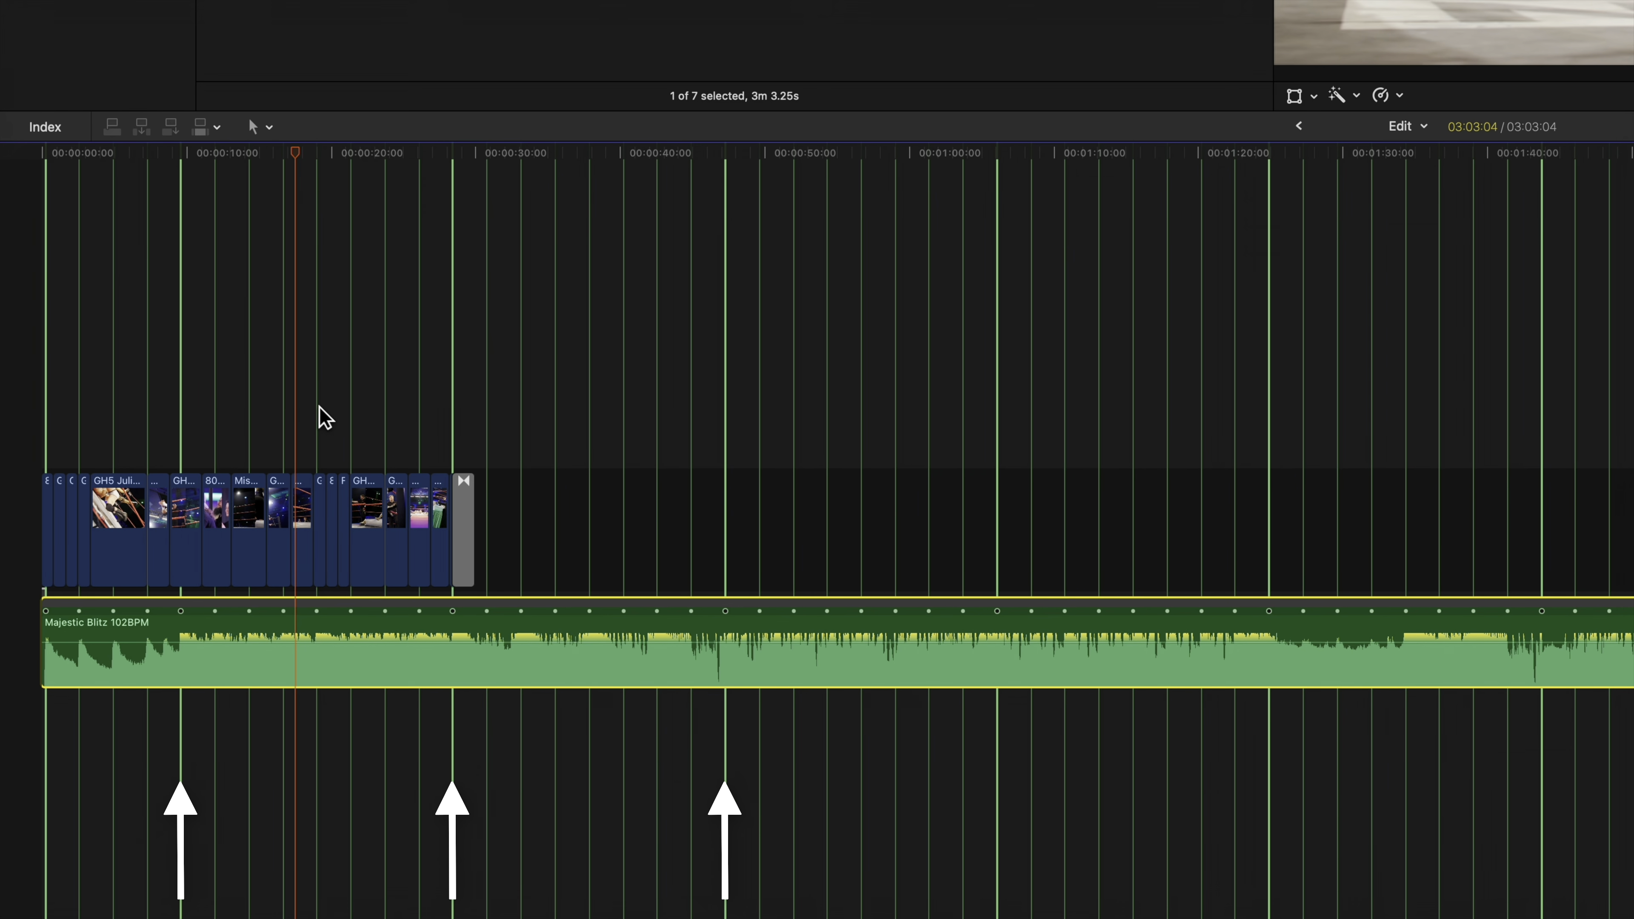
{"action": "left_click", "coordinate": [447, 407]}
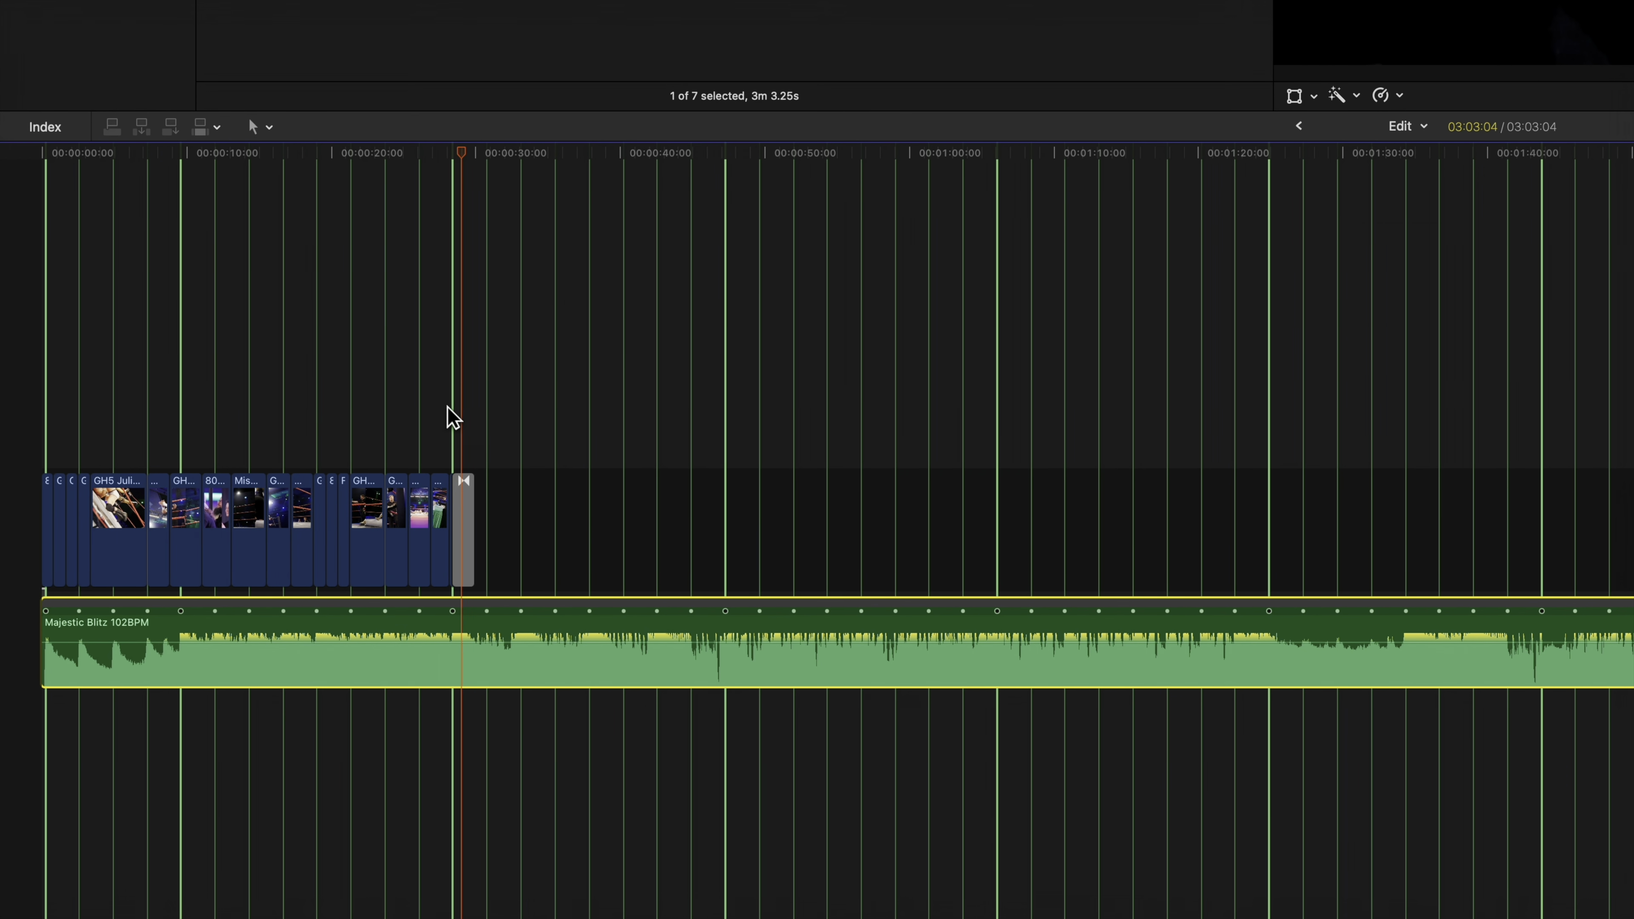
{"action": "scroll", "coordinate": [446, 406], "scroll_direction": "right", "scroll_amount": 2}
{"action": "scroll", "coordinate": [501, 403], "scroll_direction": "left", "scroll_amount": 2}
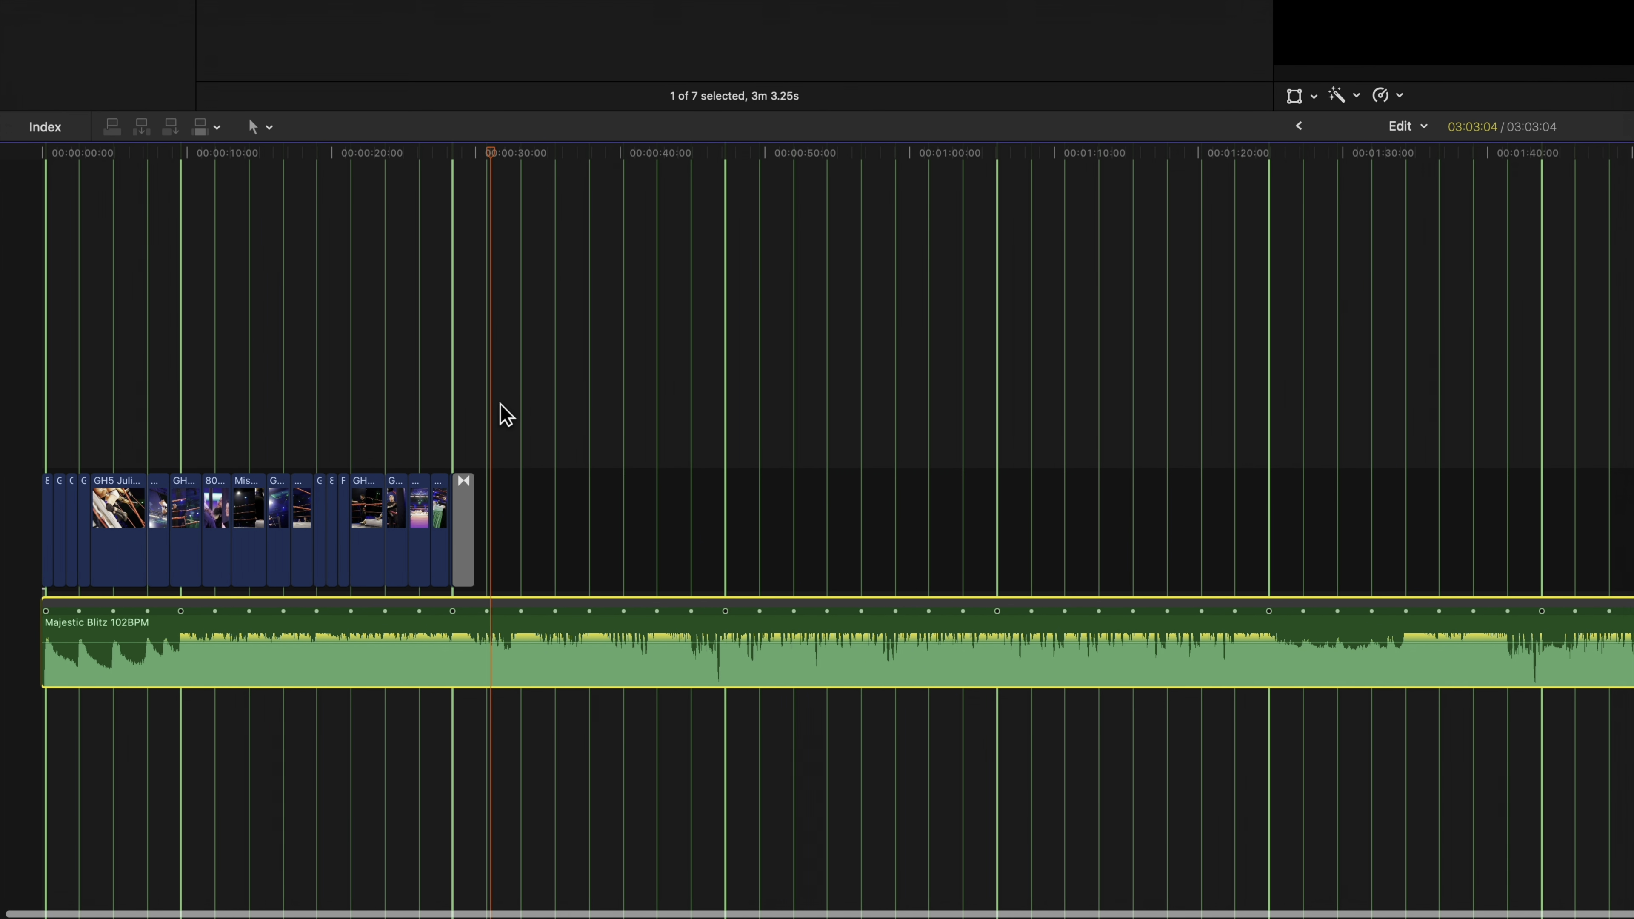
{"action": "left_click", "coordinate": [714, 422]}
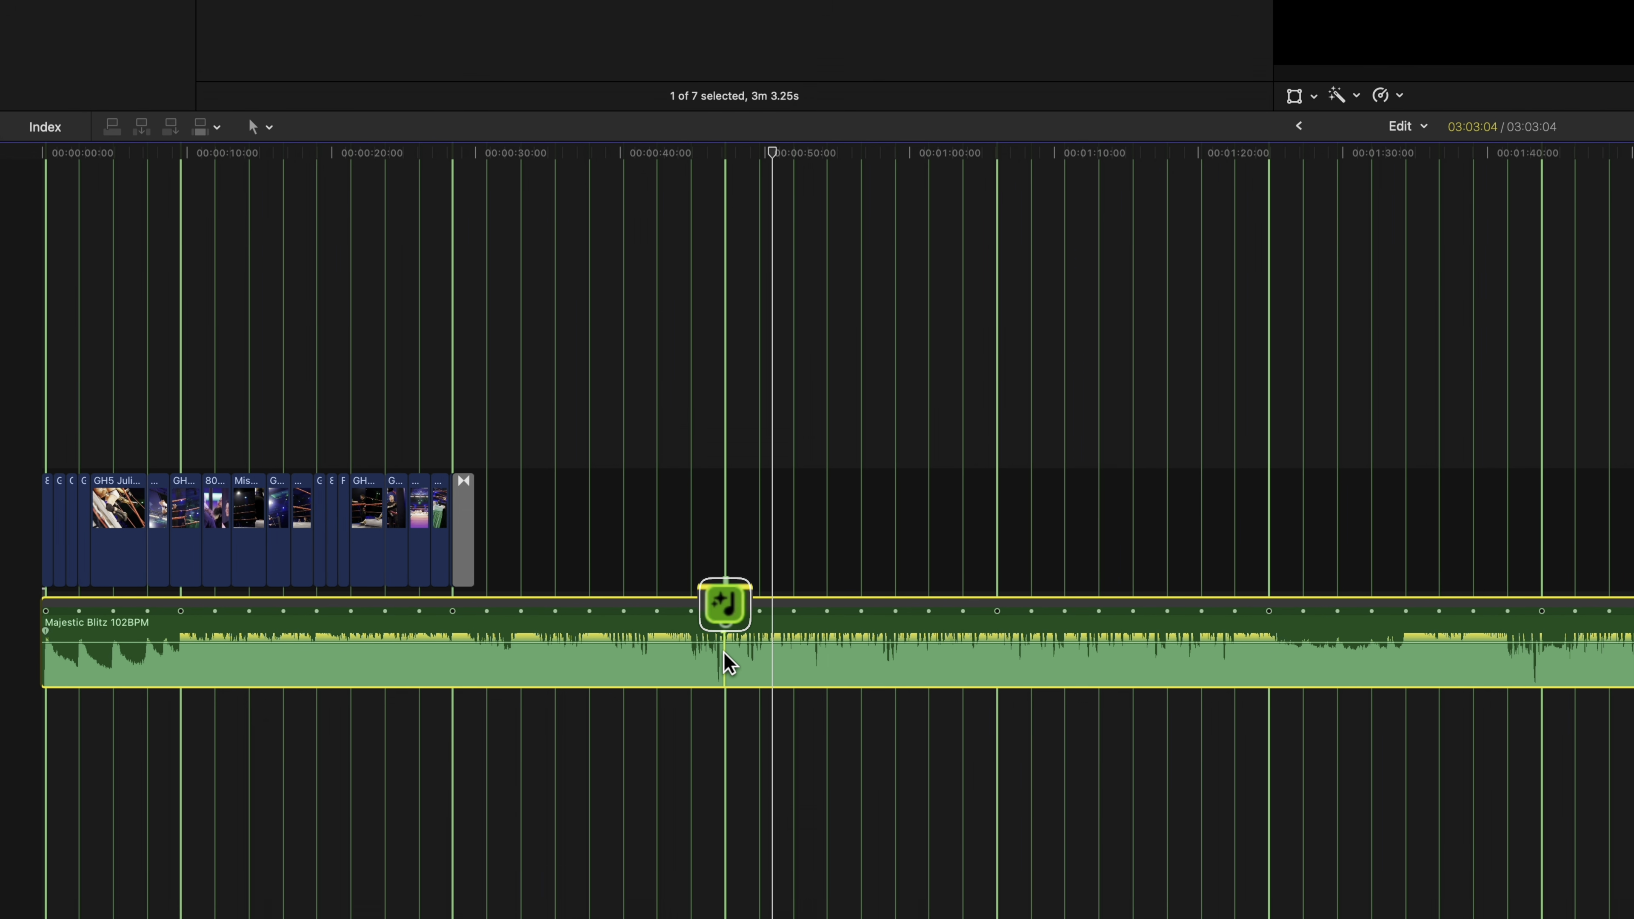
Split the Majestic Blitz clip at the section line at 47:07 and delete the part before it
{"action": "key", "text": "super+b"}
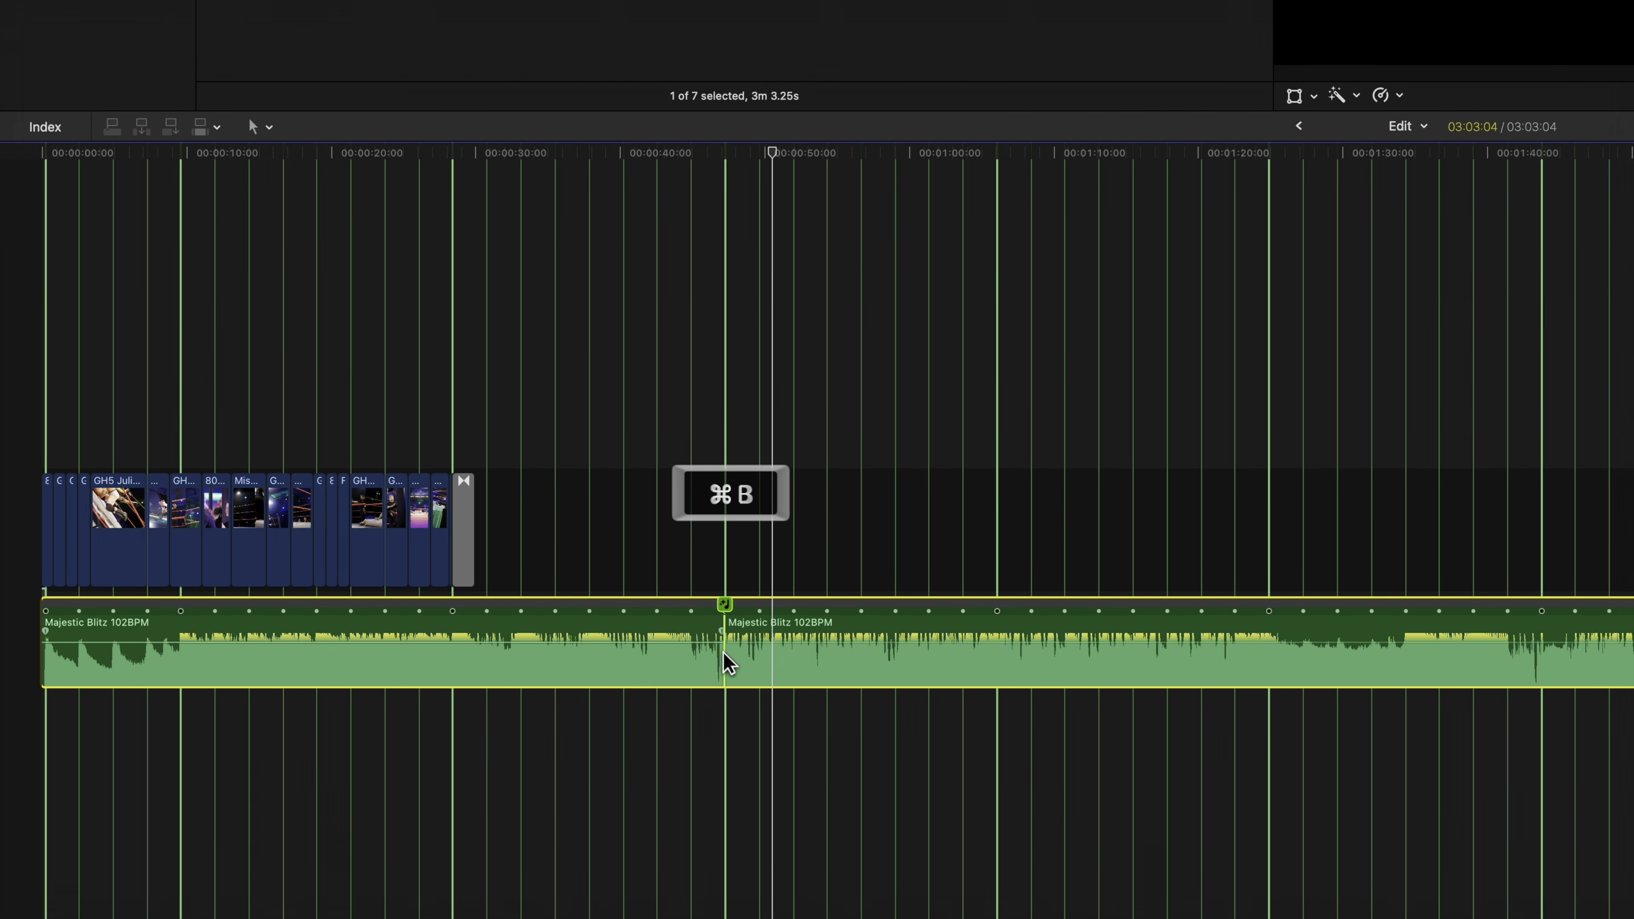
{"action": "left_click", "coordinate": [700, 662]}
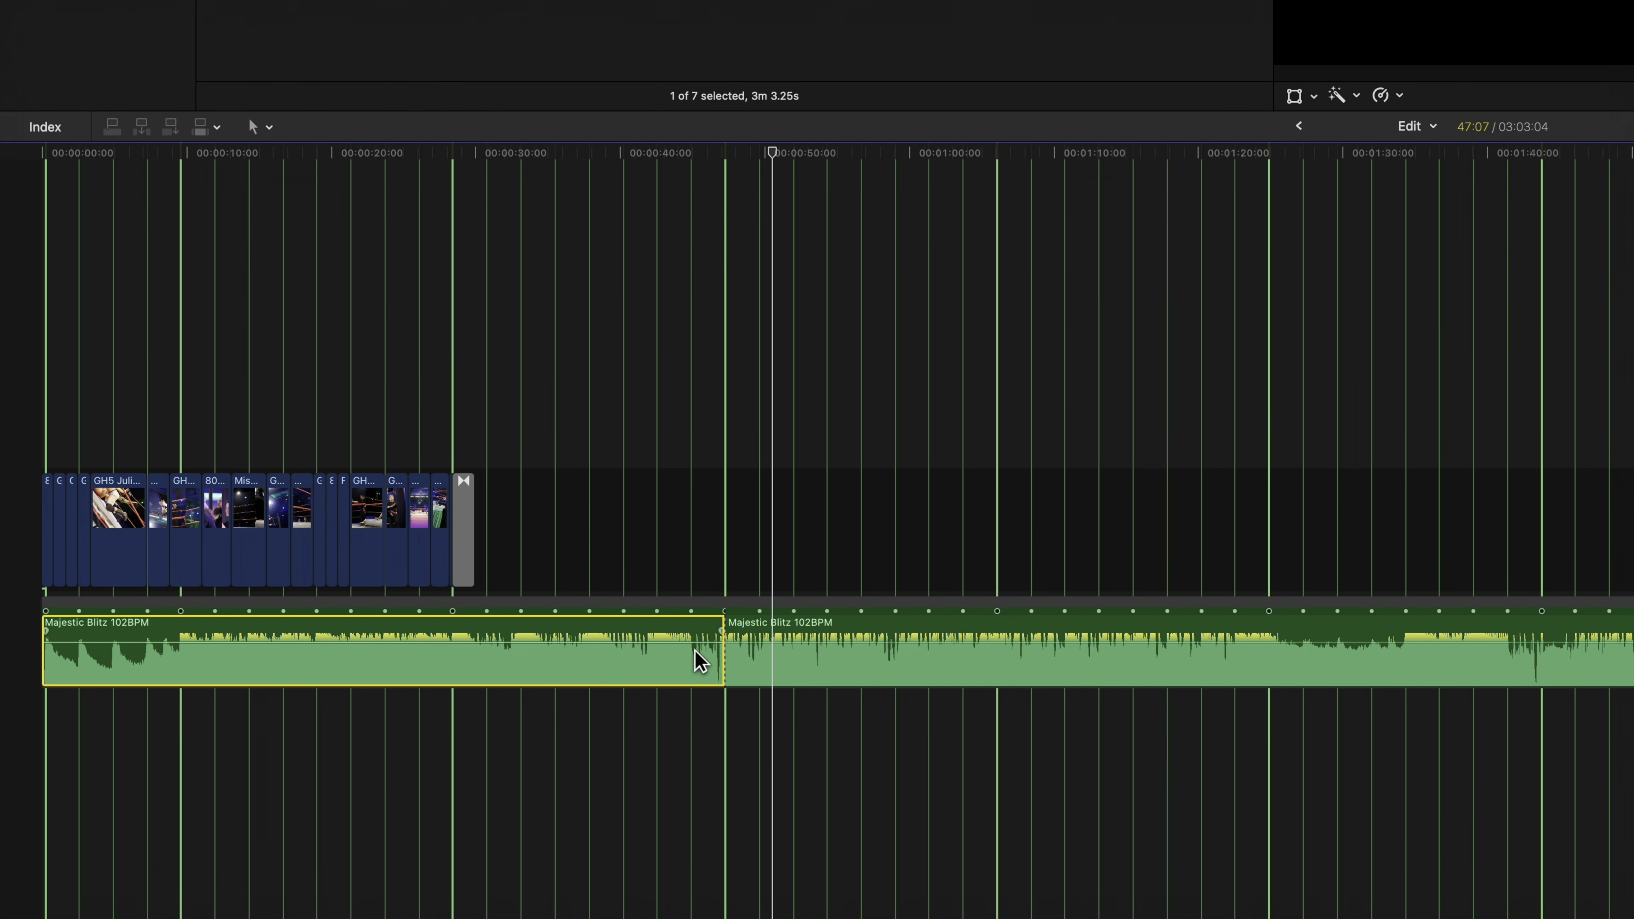
{"action": "key", "text": "Delete"}
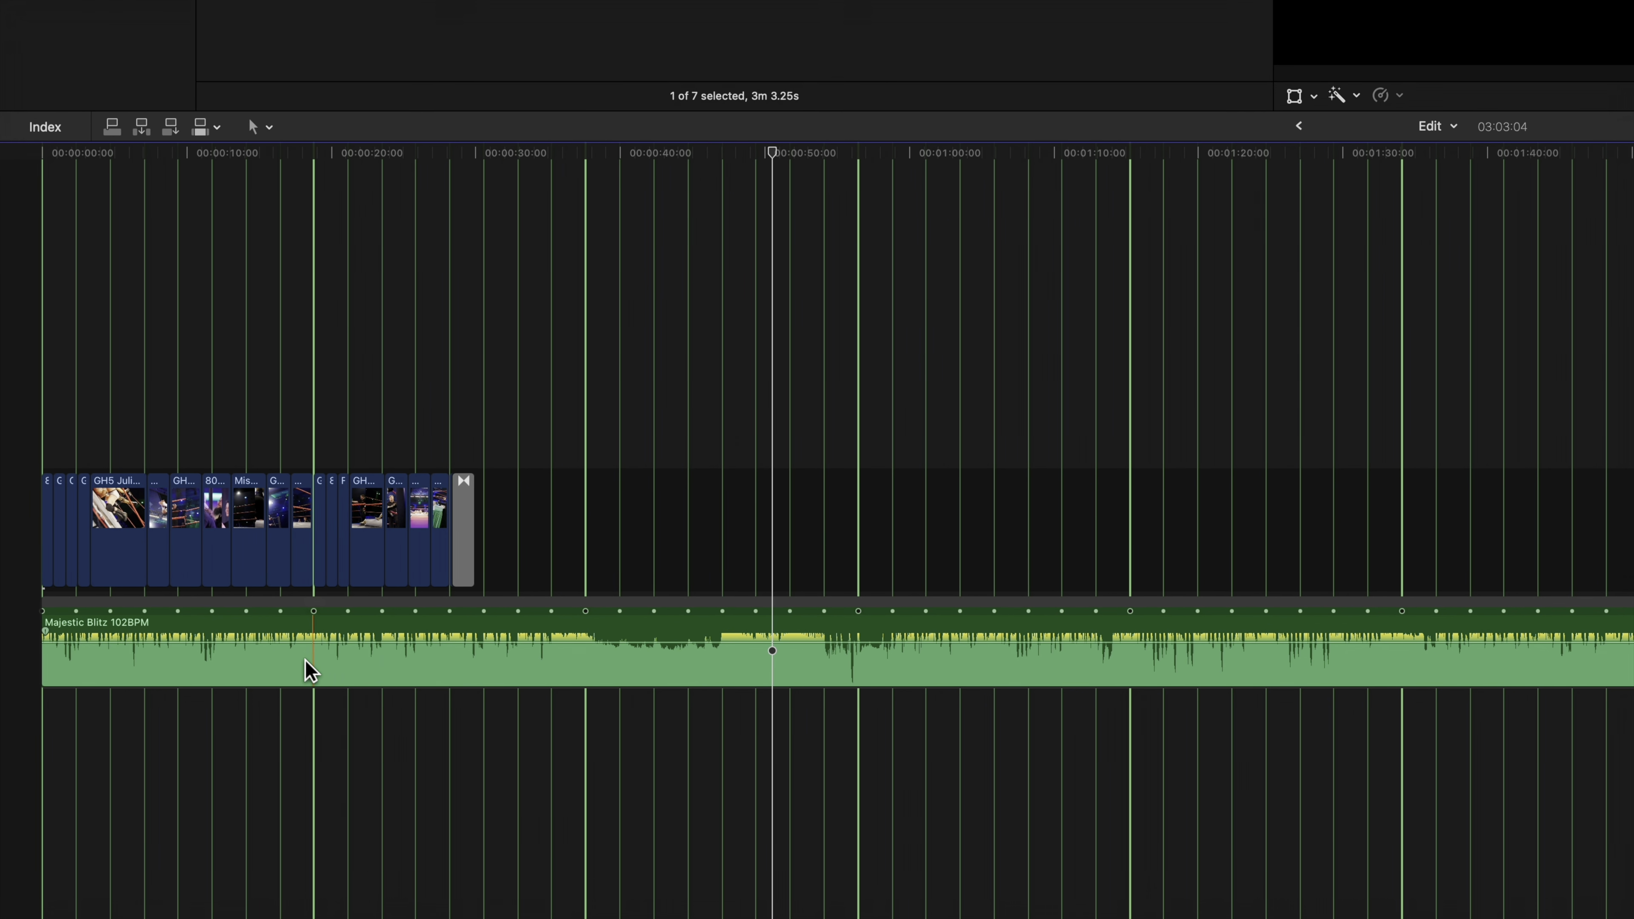
Split the remaining music at its first section line after the start and at the second-to-last one, and delete the piece between them
{"action": "key", "text": "super+b"}
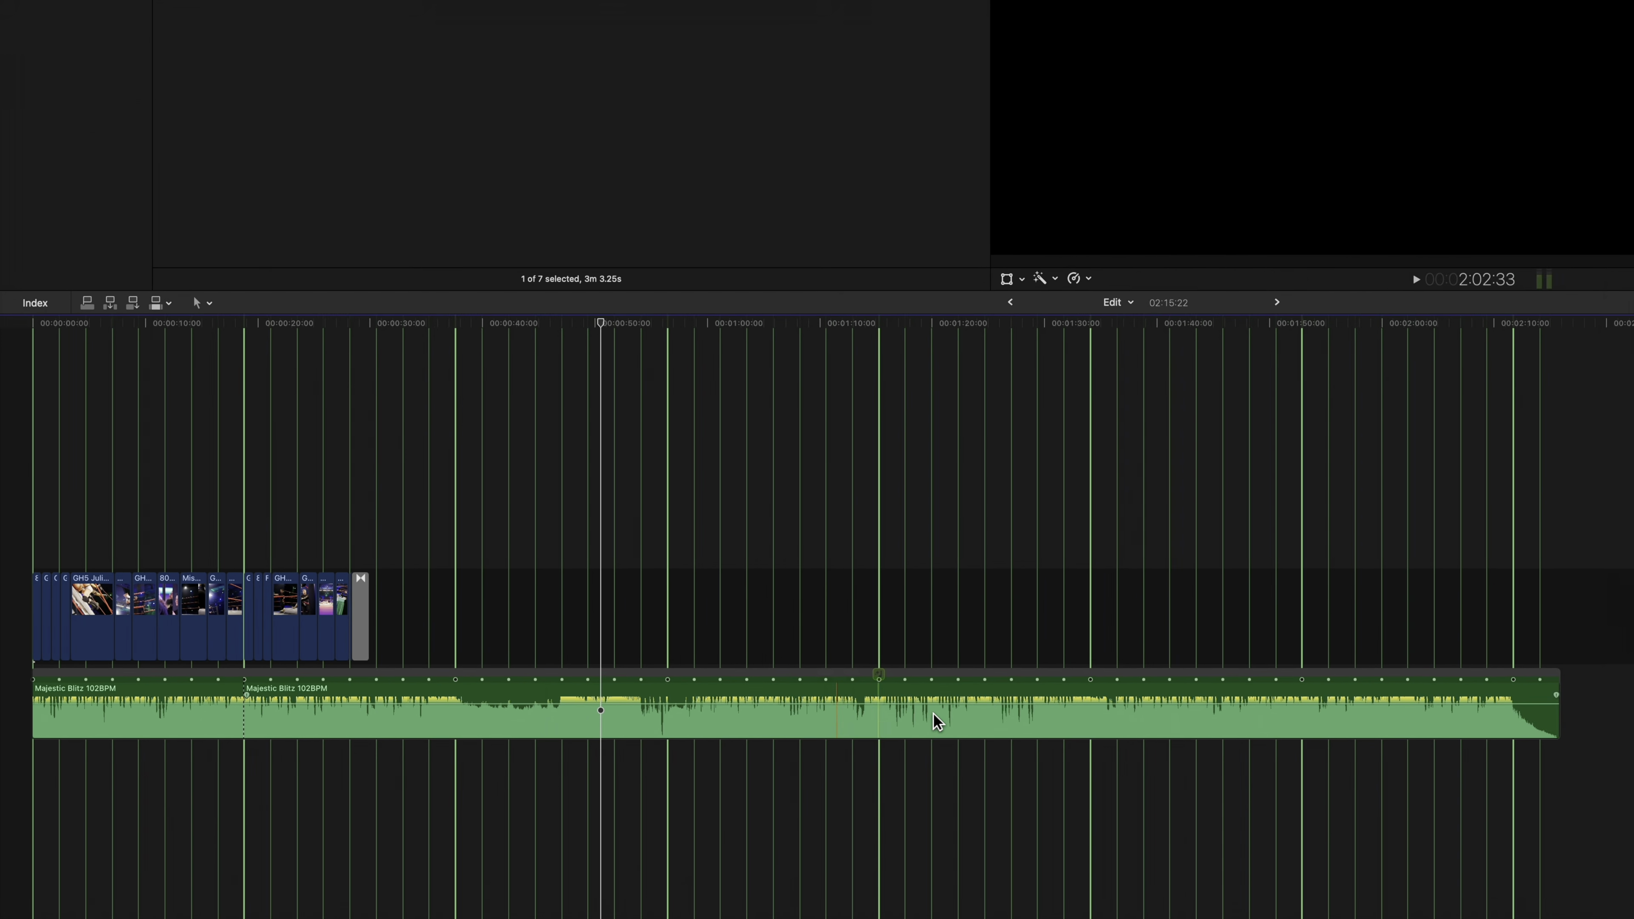
{"action": "key", "text": "super+b"}
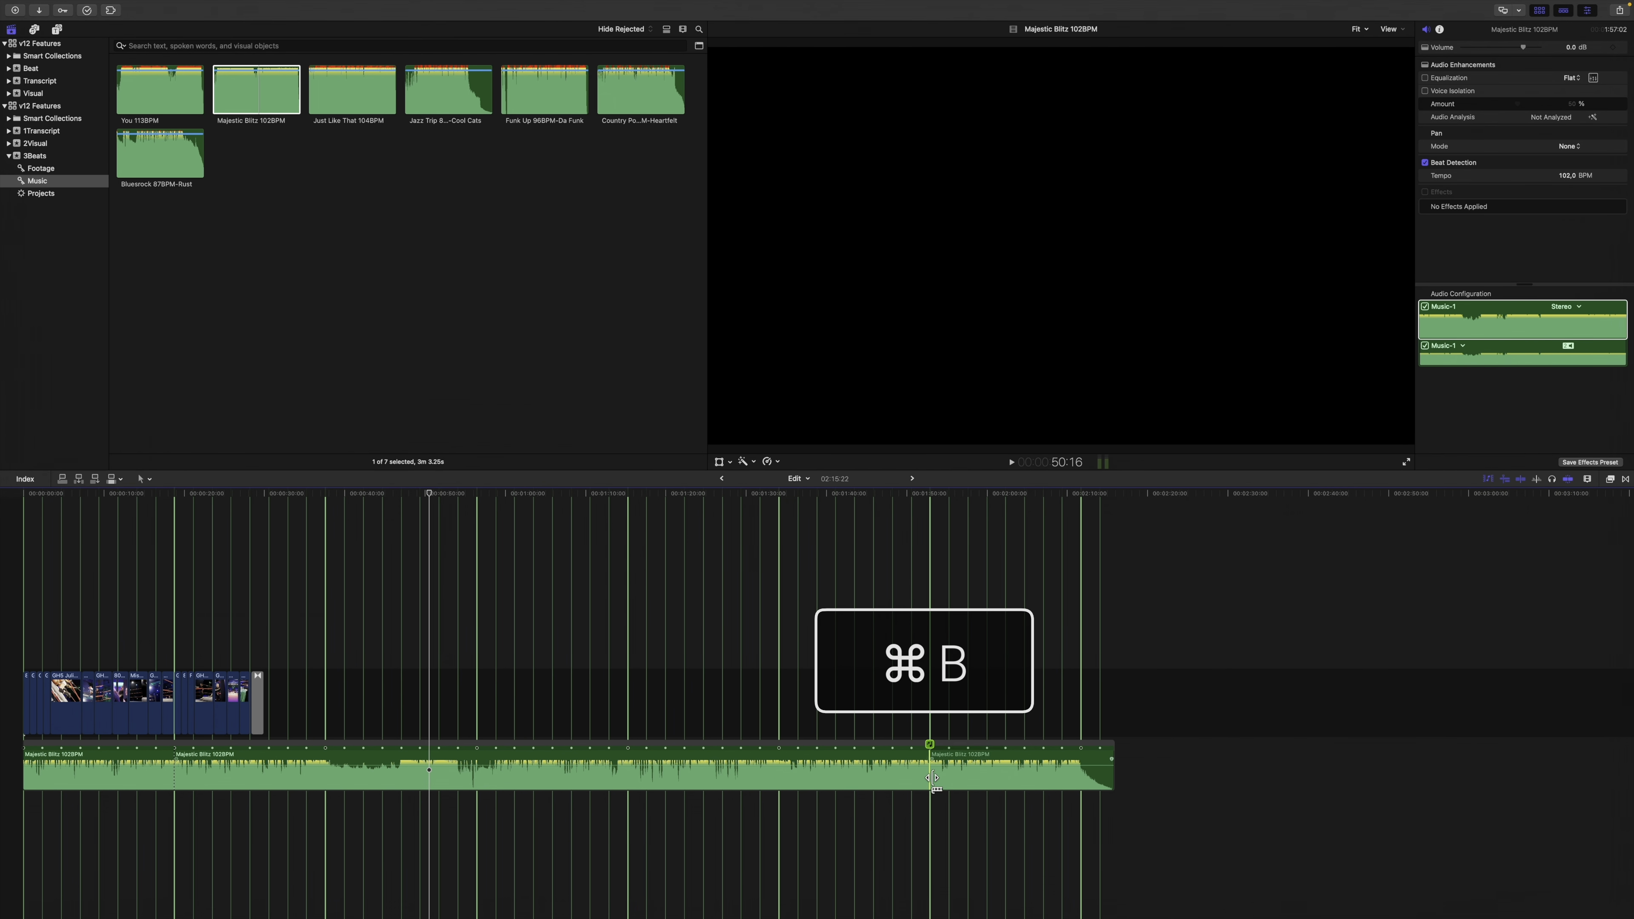
{"action": "left_click", "coordinate": [895, 778]}
{"action": "key", "text": "BackSpace"}
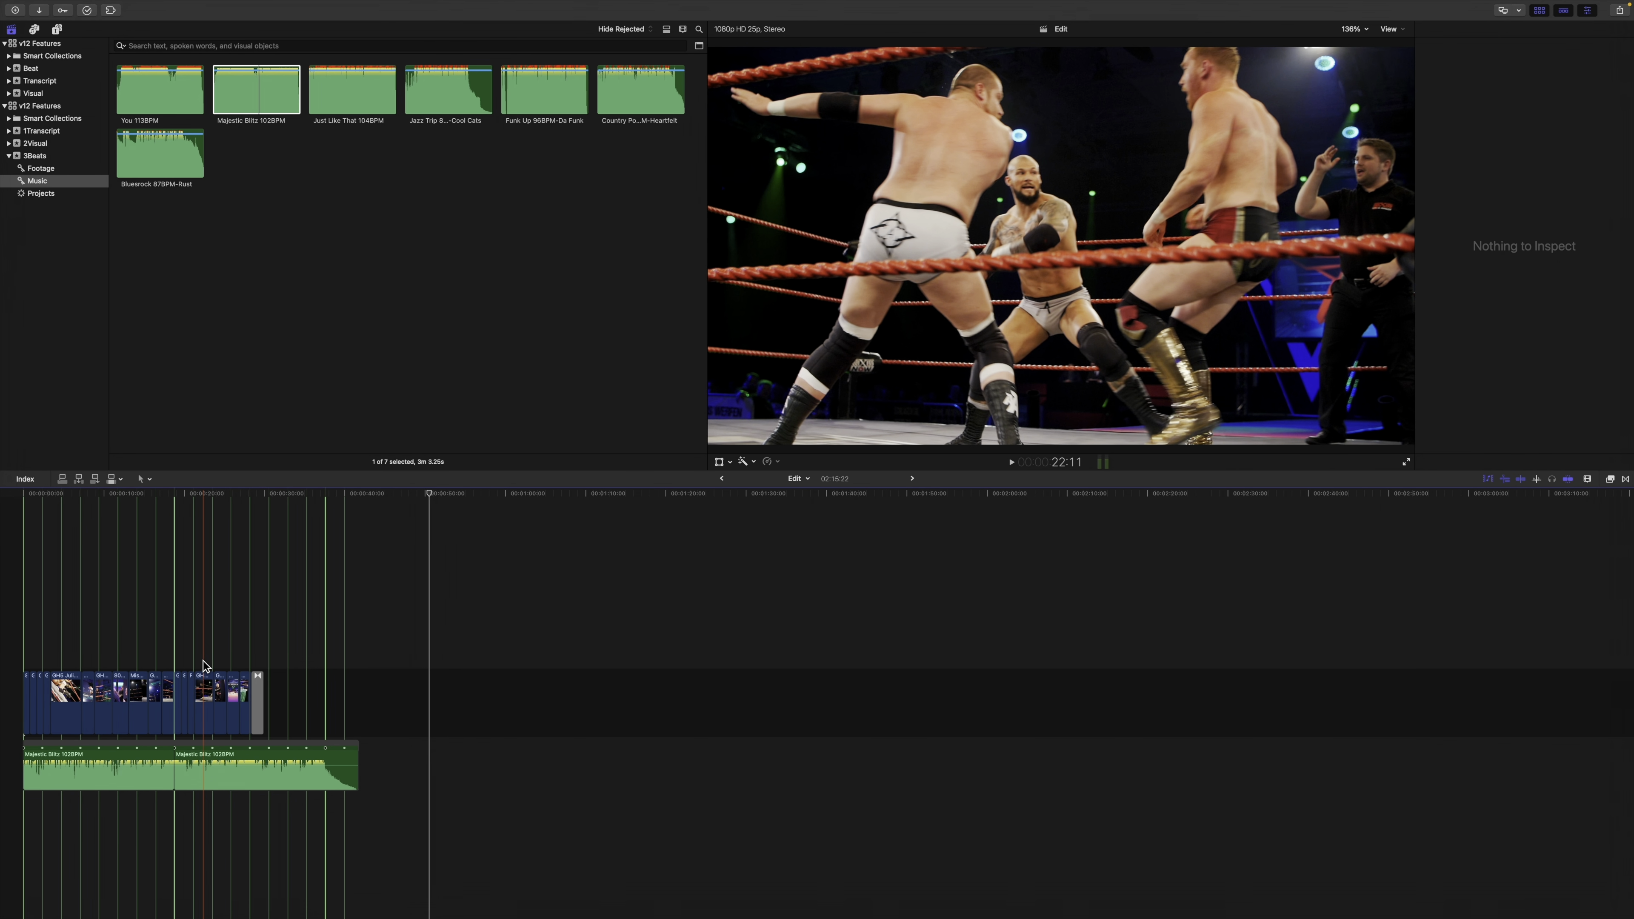
Trim the first music piece to the bar line at about 11.7 s, and fade out and trim the second piece's tail to end at 30:00
{"action": "key", "text": "super+equal"}
{"action": "key", "text": "super+equal"}
{"action": "scroll", "coordinate": [207, 659], "scroll_direction": "left", "scroll_amount": 5}
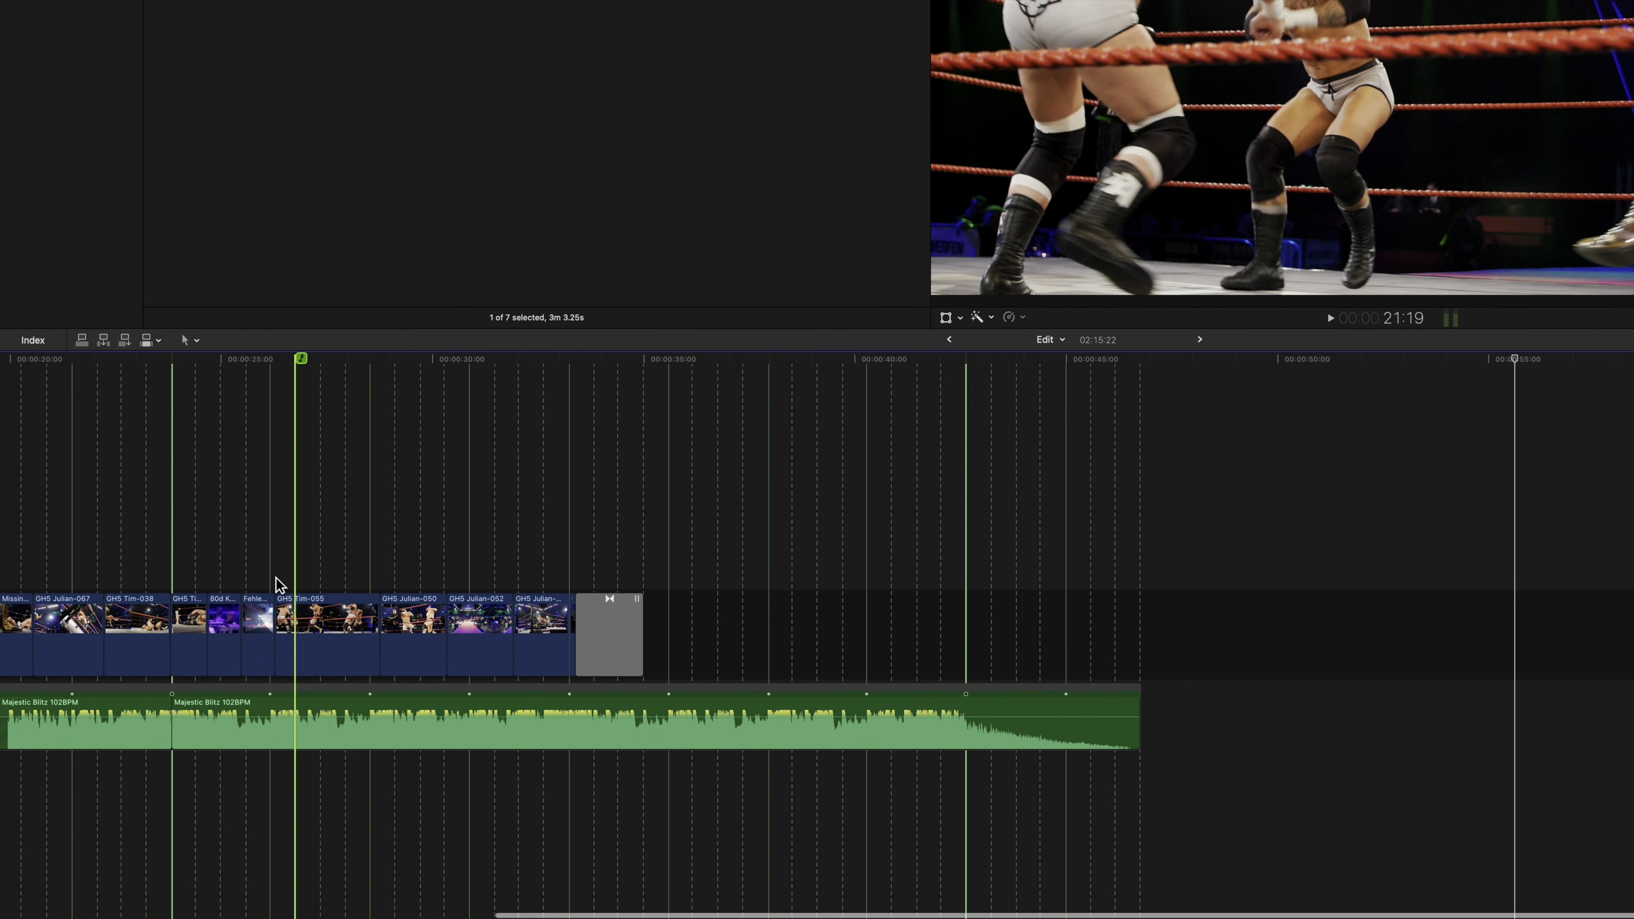
{"action": "scroll", "coordinate": [317, 528], "scroll_direction": "left", "scroll_amount": 6}
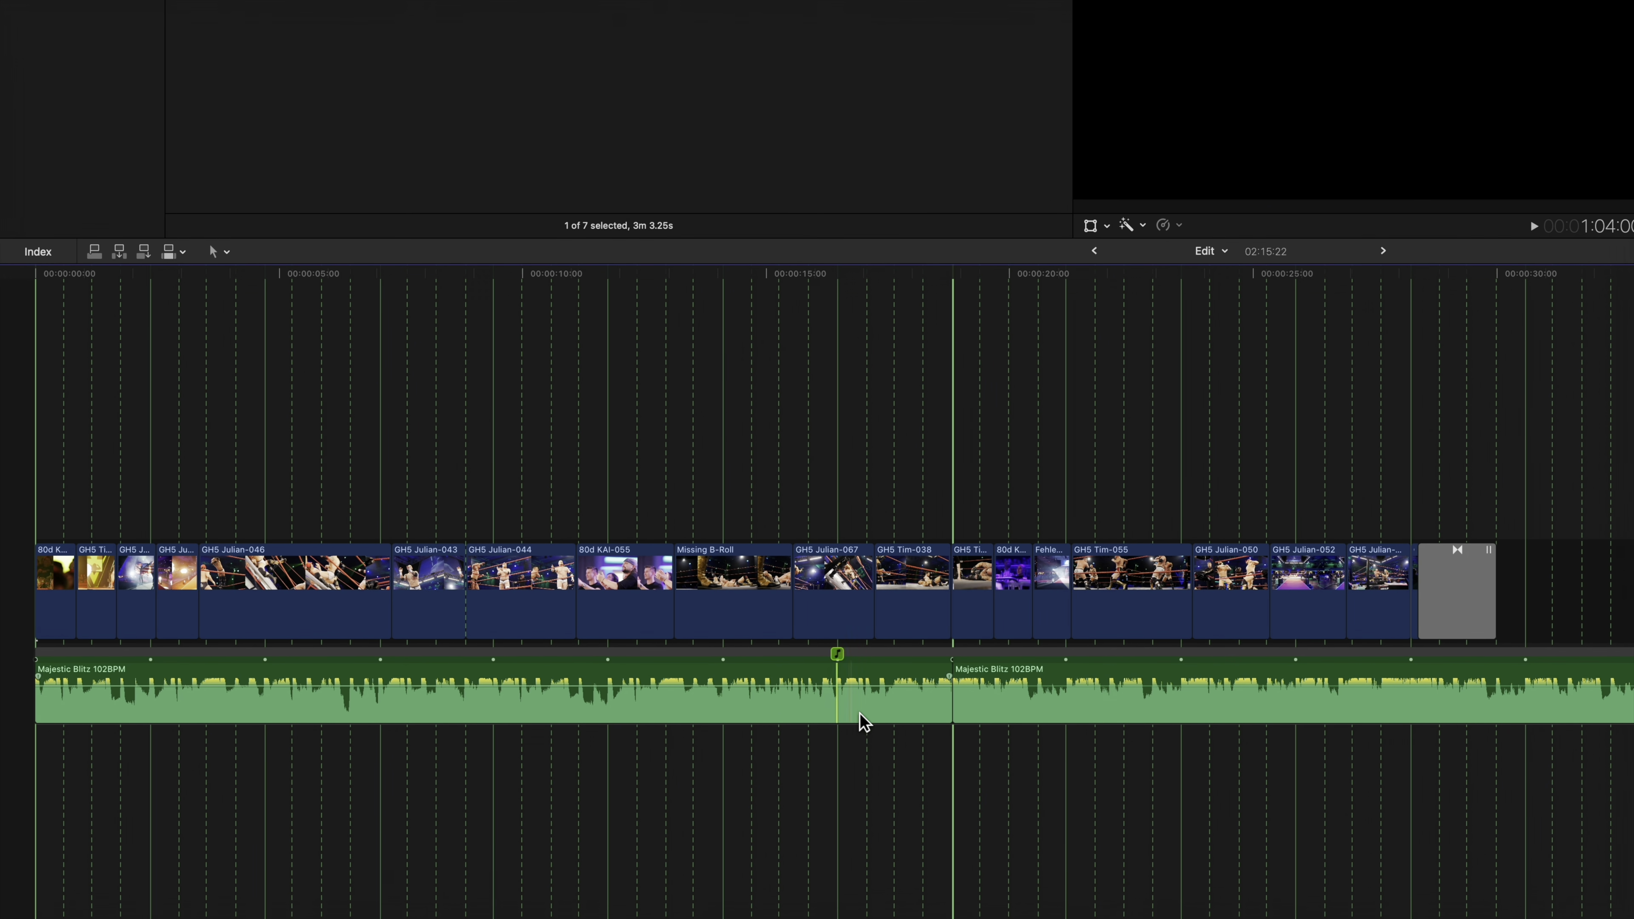
{"action": "mouse_move", "coordinate": [945, 695]}
{"action": "left_mouse_down"}
{"action": "mouse_move", "coordinate": [598, 697]}
{"action": "mouse_move", "coordinate": [720, 699]}
{"action": "left_mouse_up"}
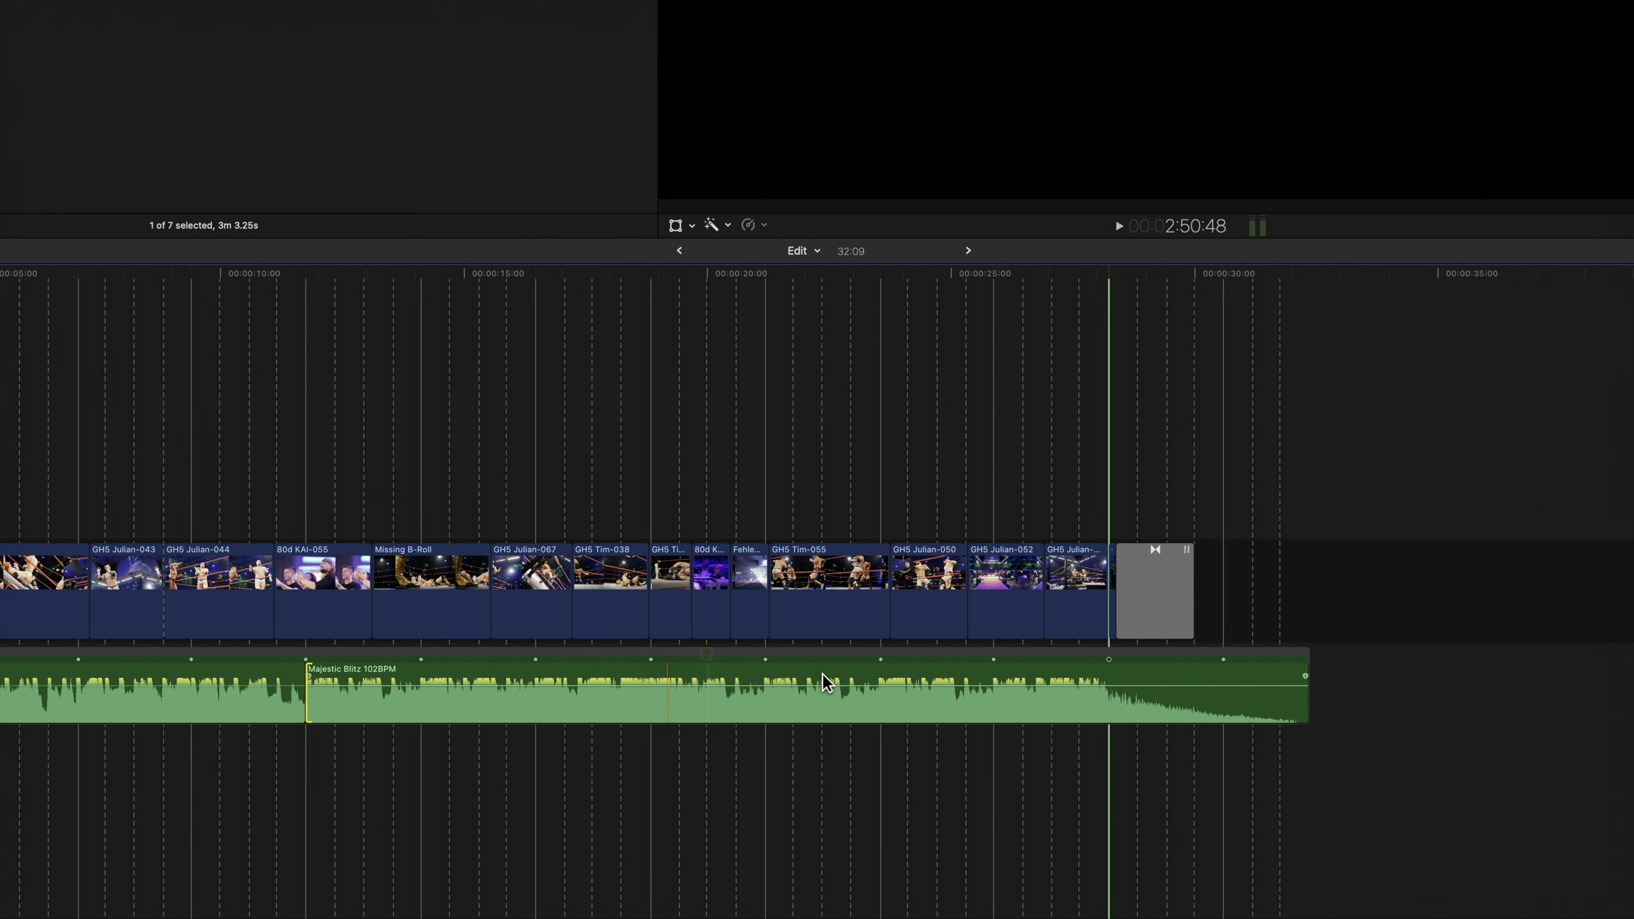
{"action": "left_click_drag", "start_coordinate": [1307, 676], "coordinate": [1099, 677]}
Play the shortened edit from the start and check the join between the two music pieces and the ending
{"action": "left_click", "coordinate": [88, 454]}
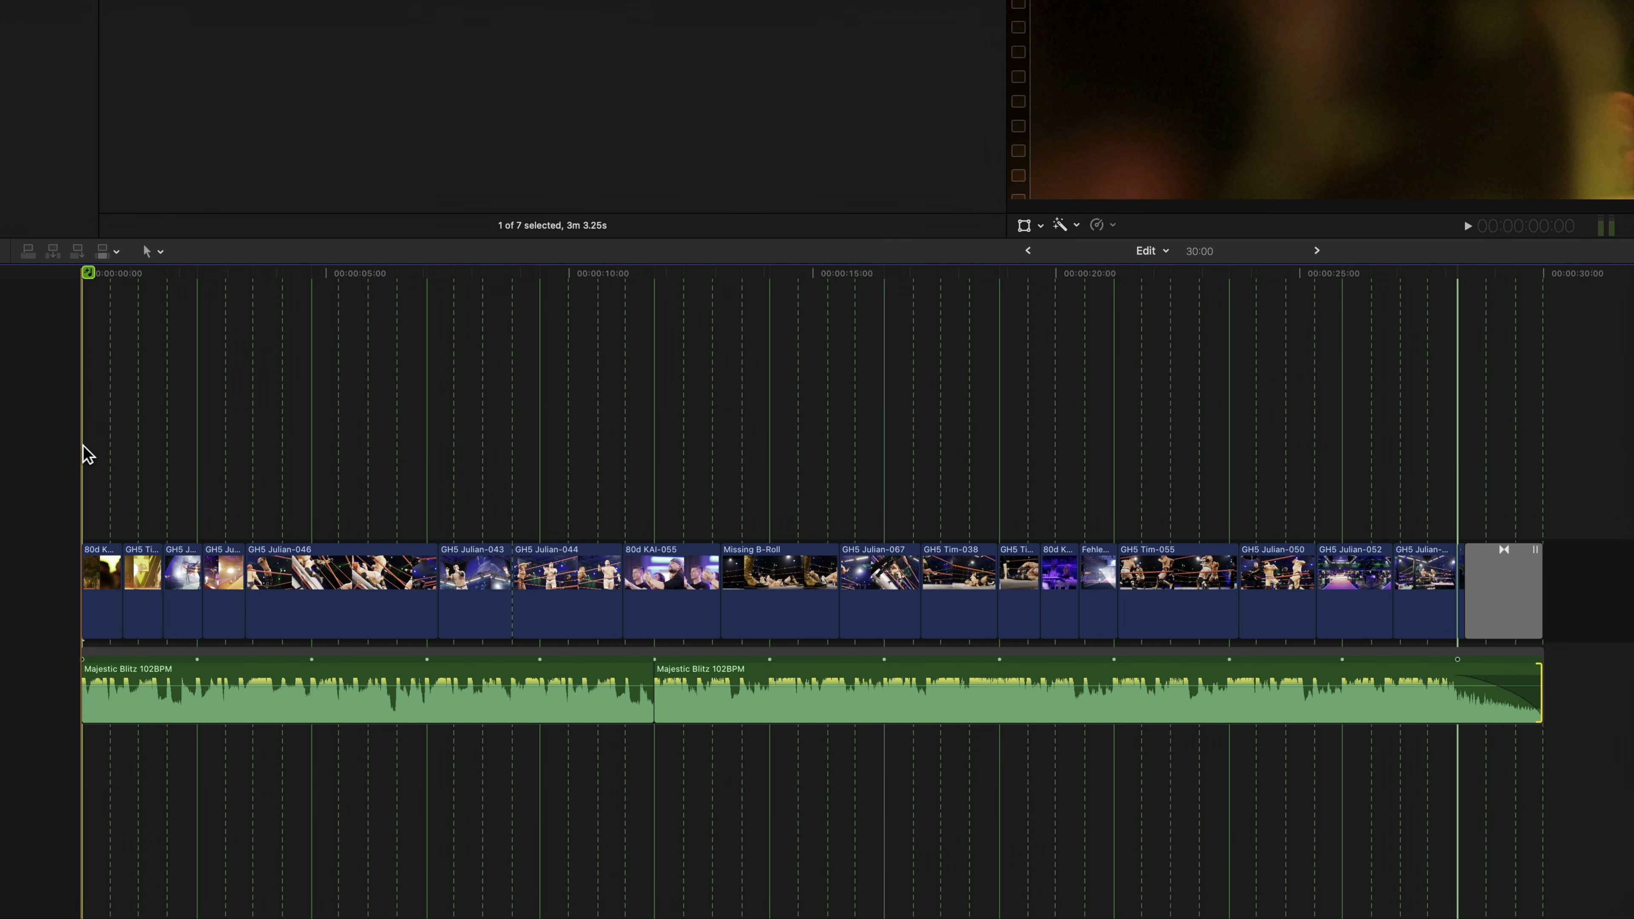
{"action": "key", "text": "space"}
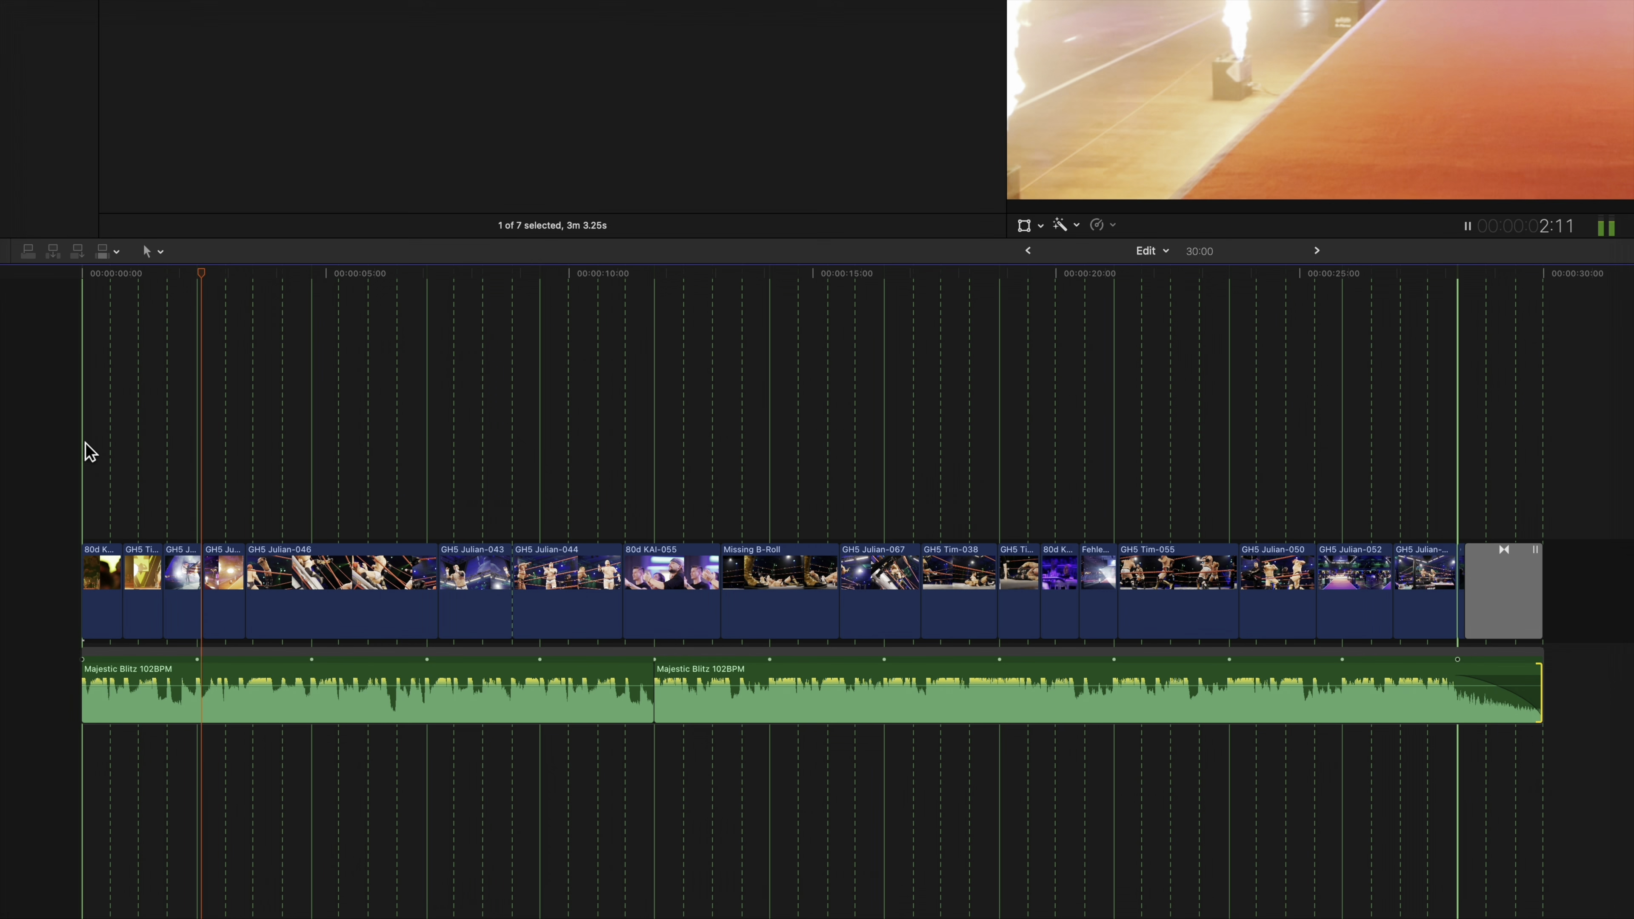
{"action": "left_click", "coordinate": [538, 450]}
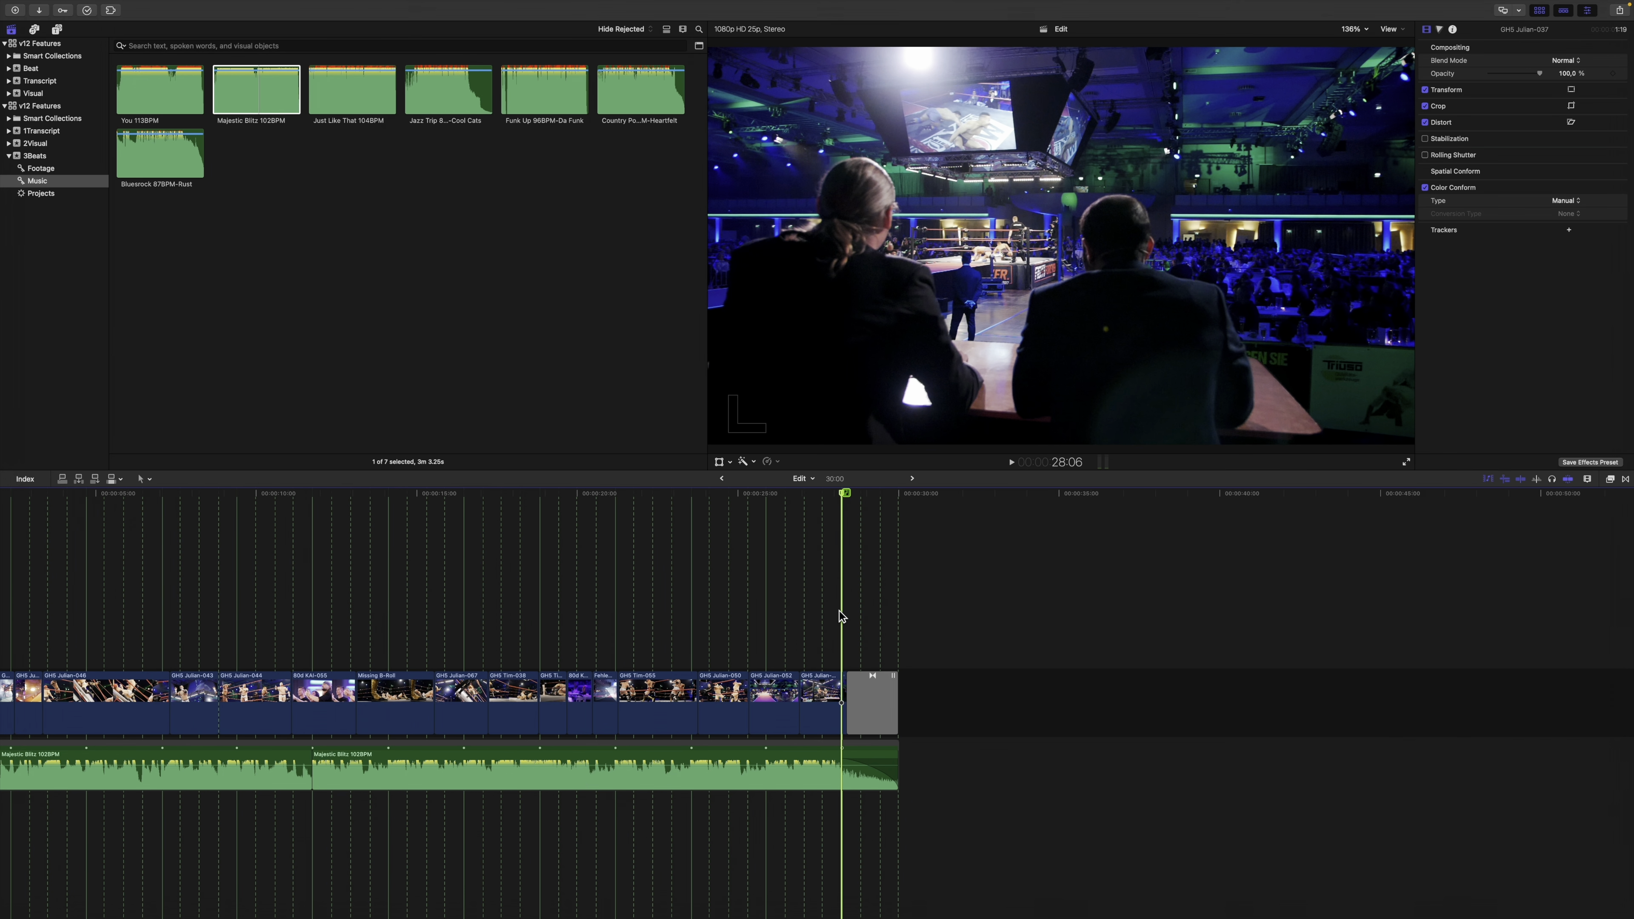
{"action": "scroll", "coordinate": [839, 612], "scroll_direction": "left", "scroll_amount": 3}
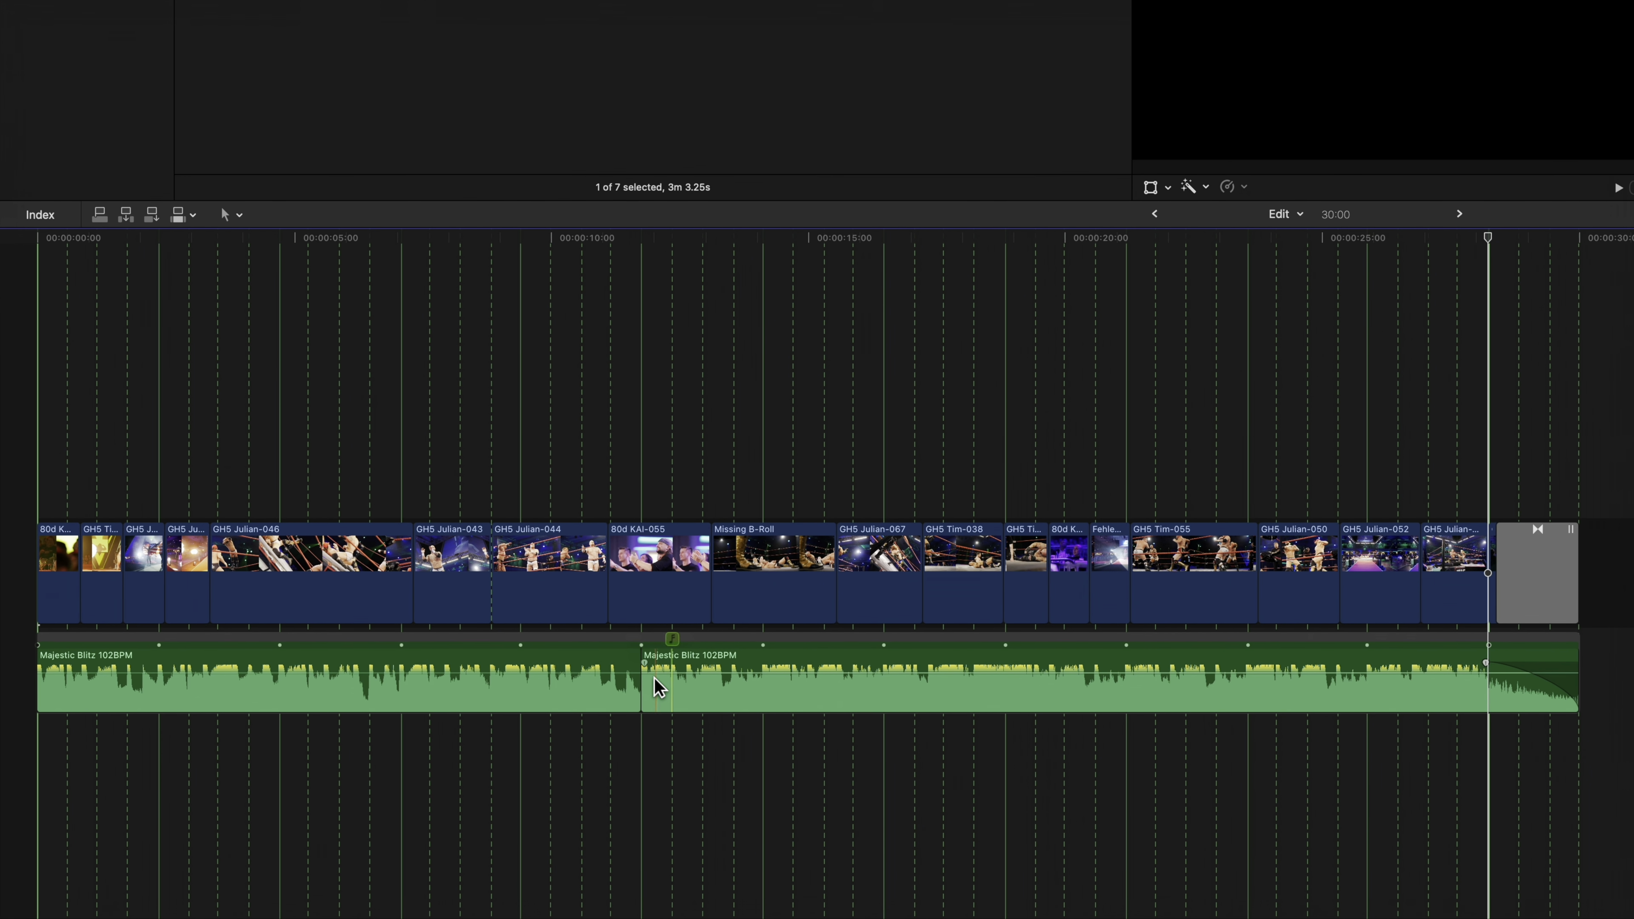
With the Trim tool, try slipping each of the two music pieces and rolling the edit point between them, then undo
{"action": "left_click", "coordinate": [240, 215]}
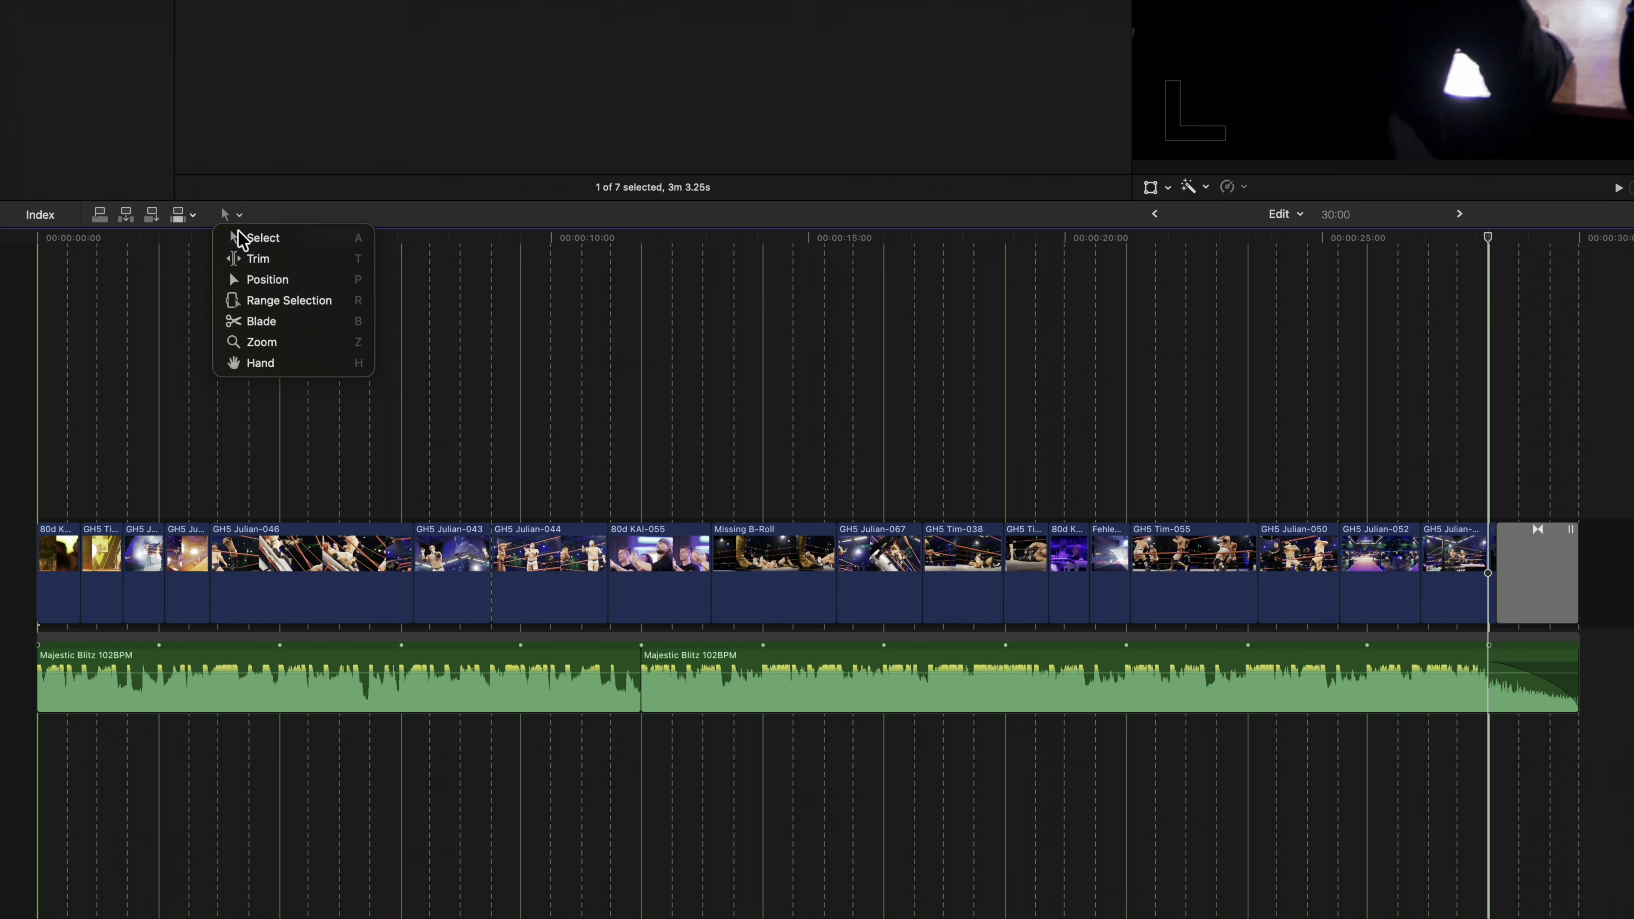
{"action": "left_click", "coordinate": [265, 259]}
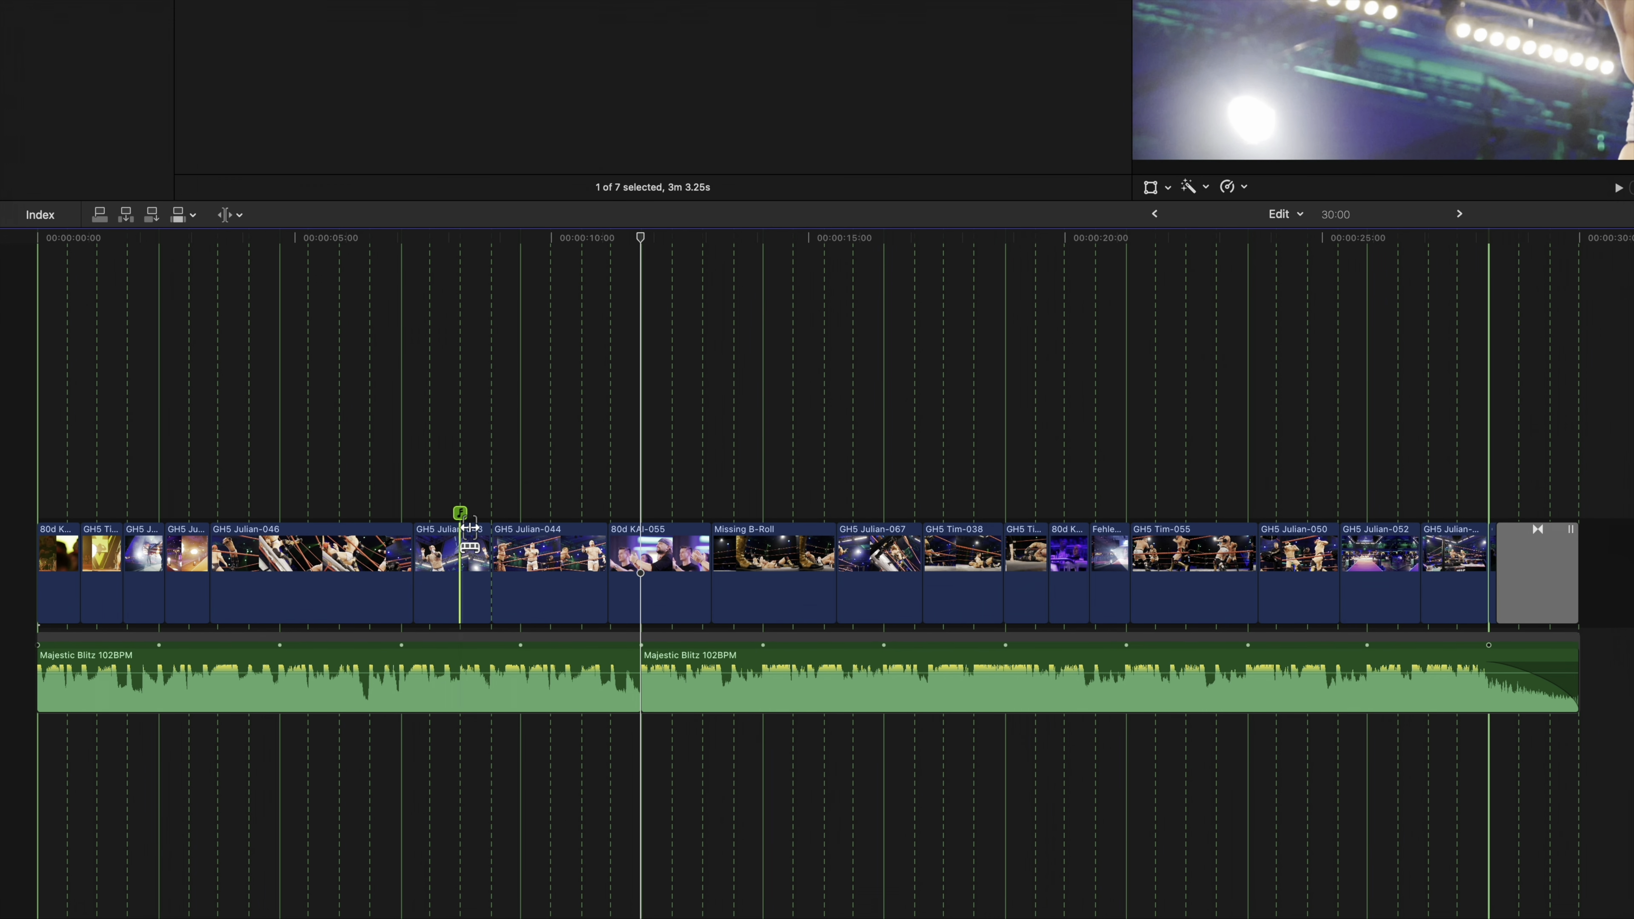
{"action": "left_click_drag", "start_coordinate": [585, 689], "coordinate": [551, 687]}
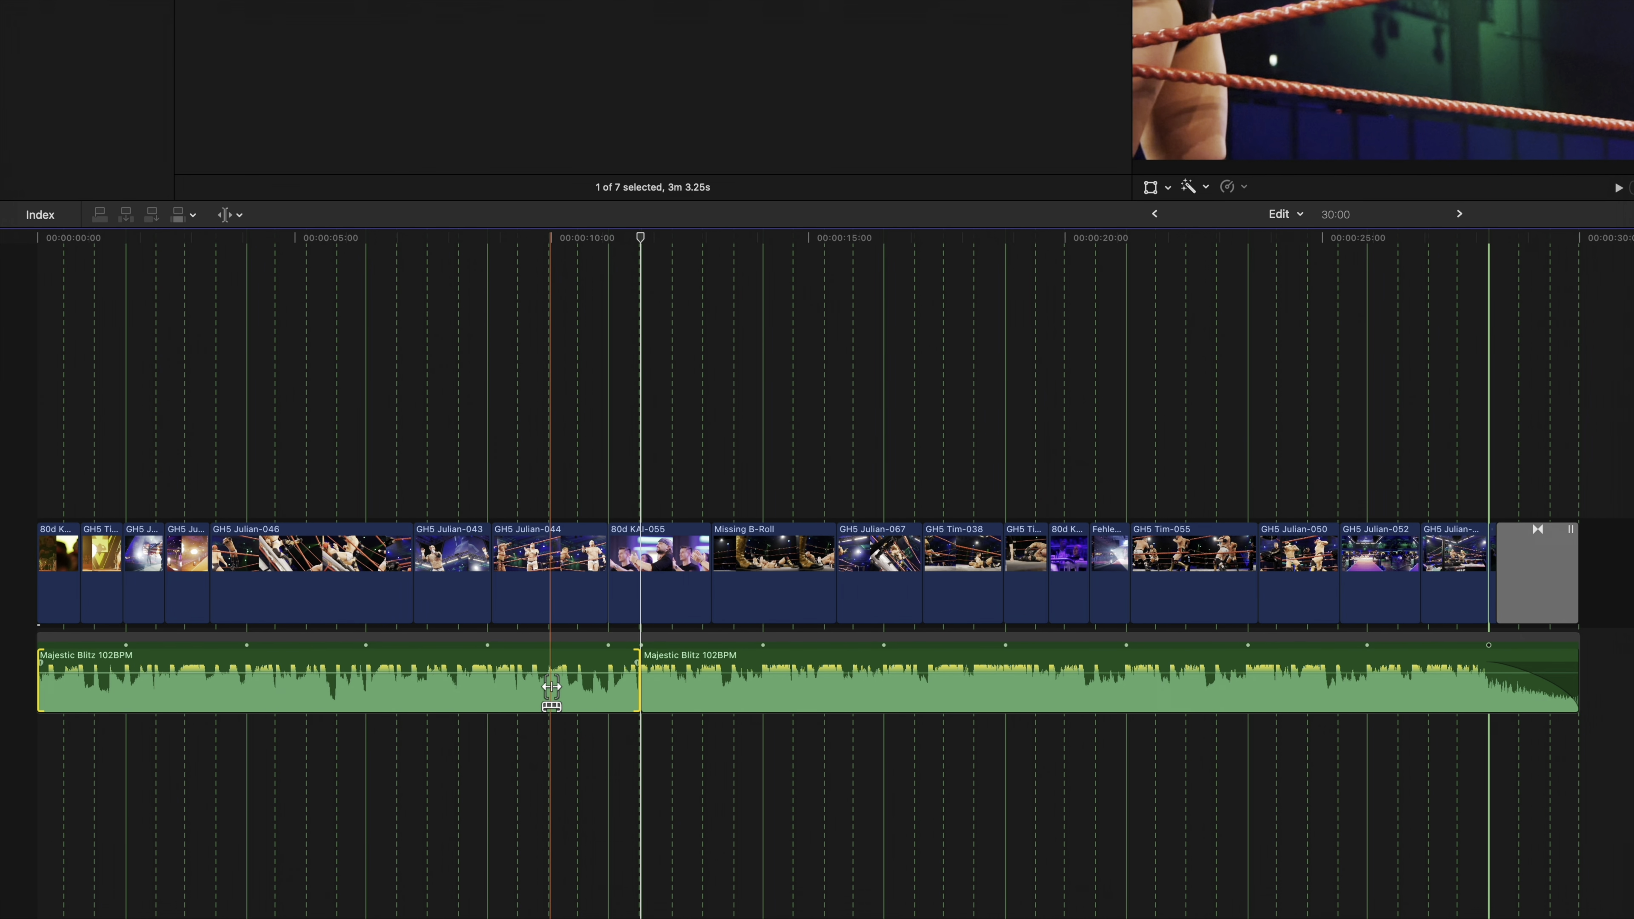
{"action": "left_click_drag", "start_coordinate": [772, 686], "coordinate": [928, 686]}
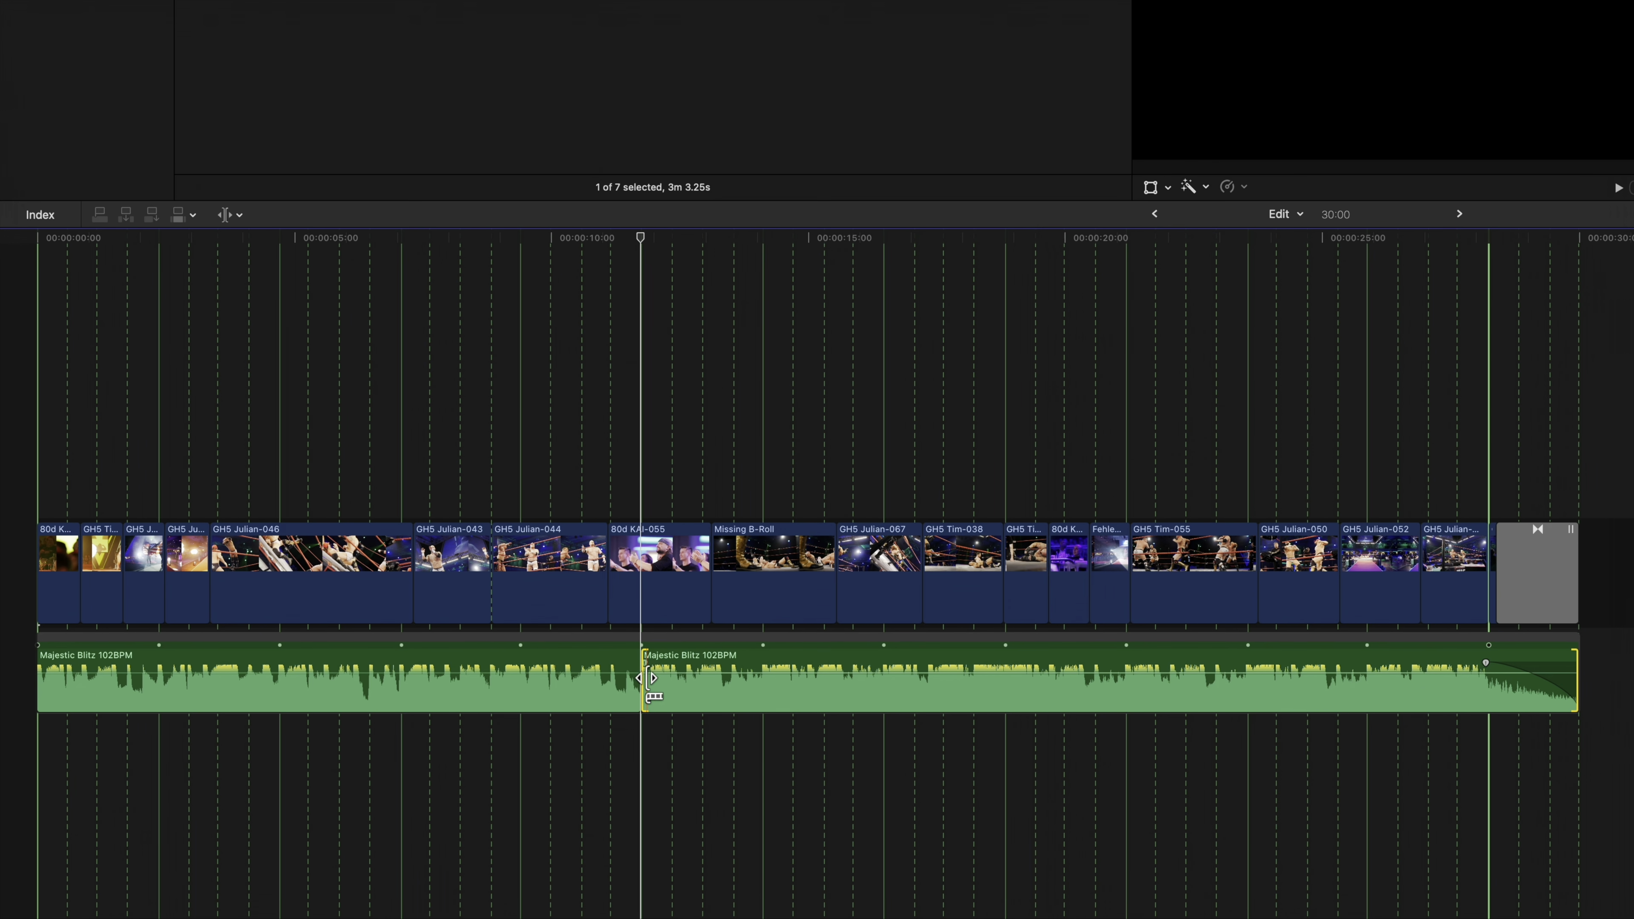
{"action": "left_click_drag", "start_coordinate": [641, 677], "coordinate": [522, 674]}
{"action": "key", "text": "super+z"}
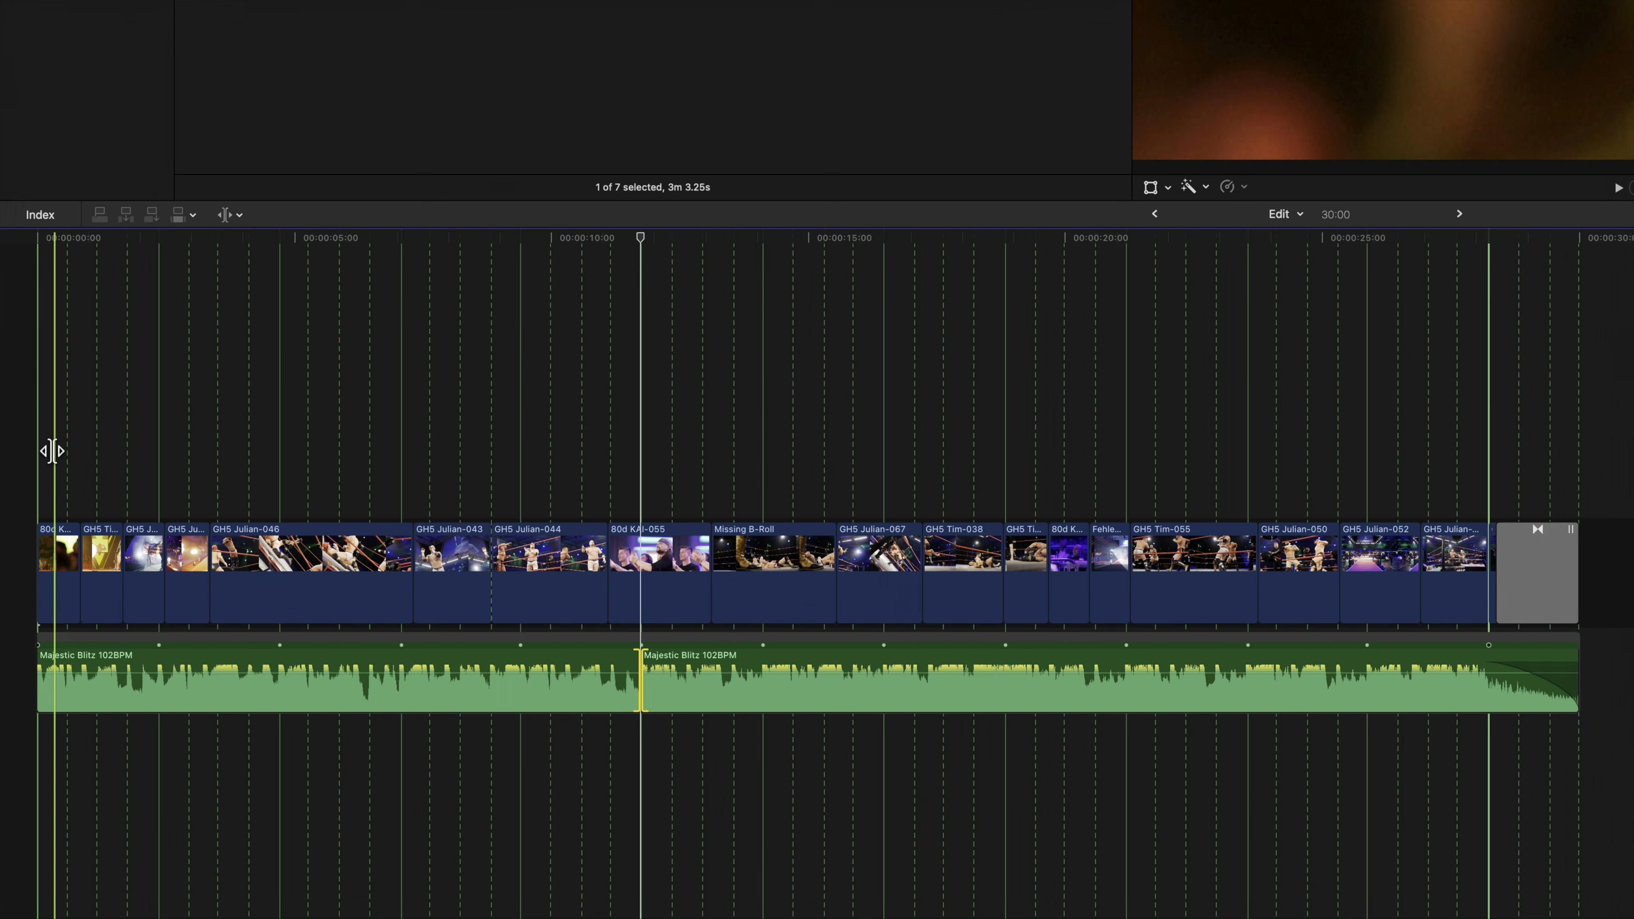
Roll the first four video edit points onto nearby beat or bar lines, at about 0.6, 1.8, 2.4 and 3.5 s
{"action": "scroll", "coordinate": [52, 448], "scroll_direction": "up", "scroll_amount": 5}
{"action": "scroll", "coordinate": [64, 448], "scroll_direction": "left", "scroll_amount": 2}
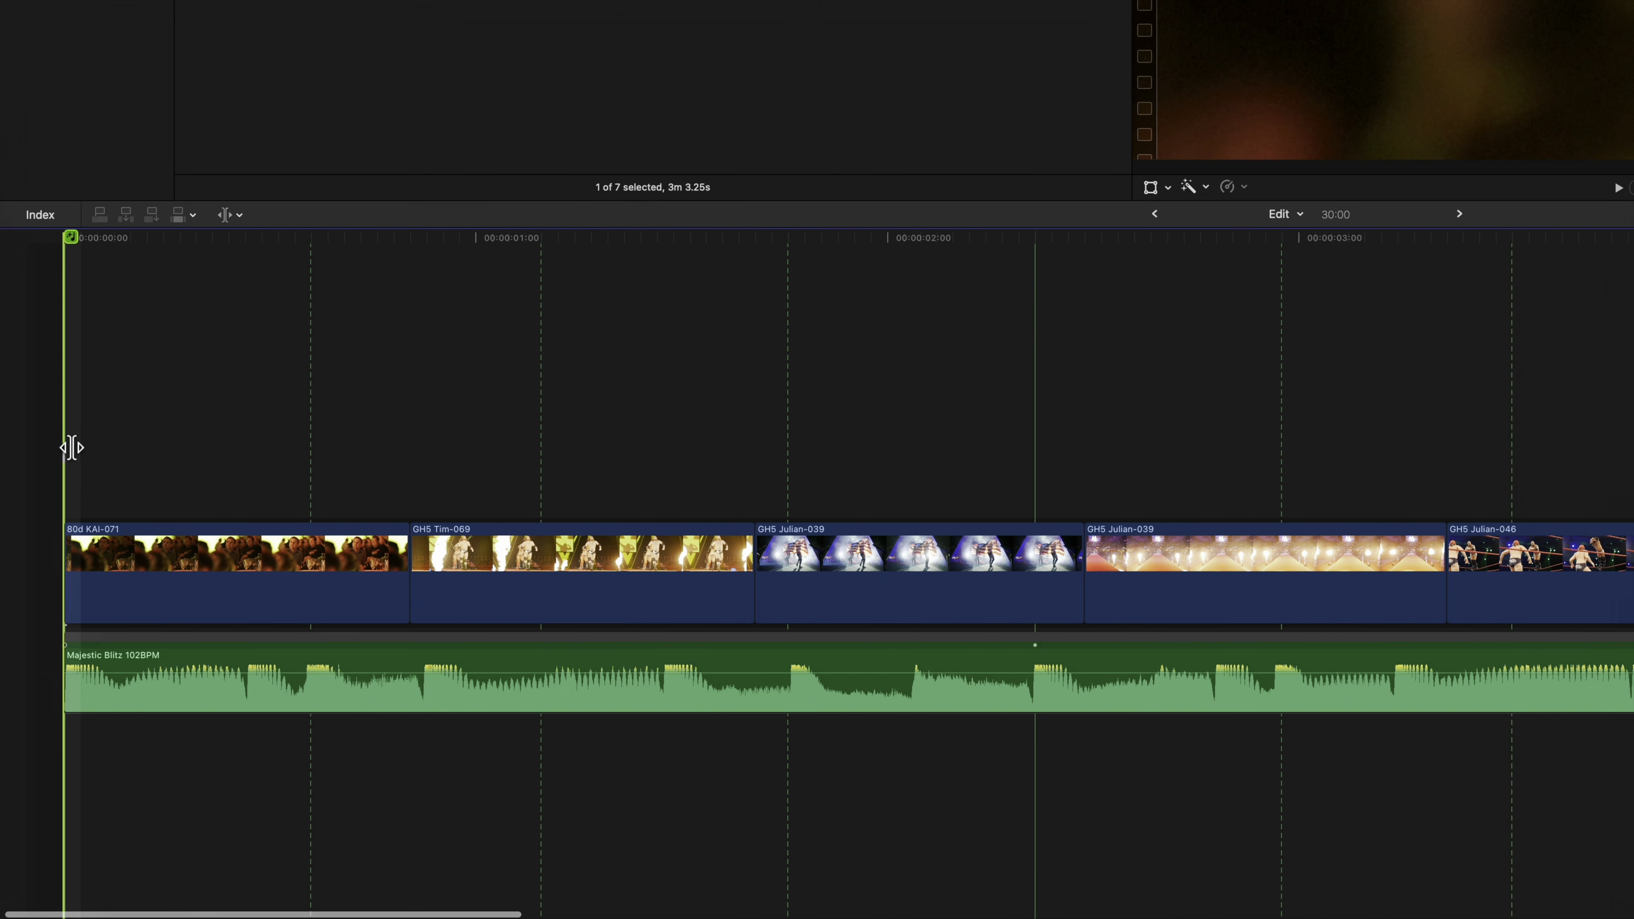
{"action": "key", "text": "super+Tab"}
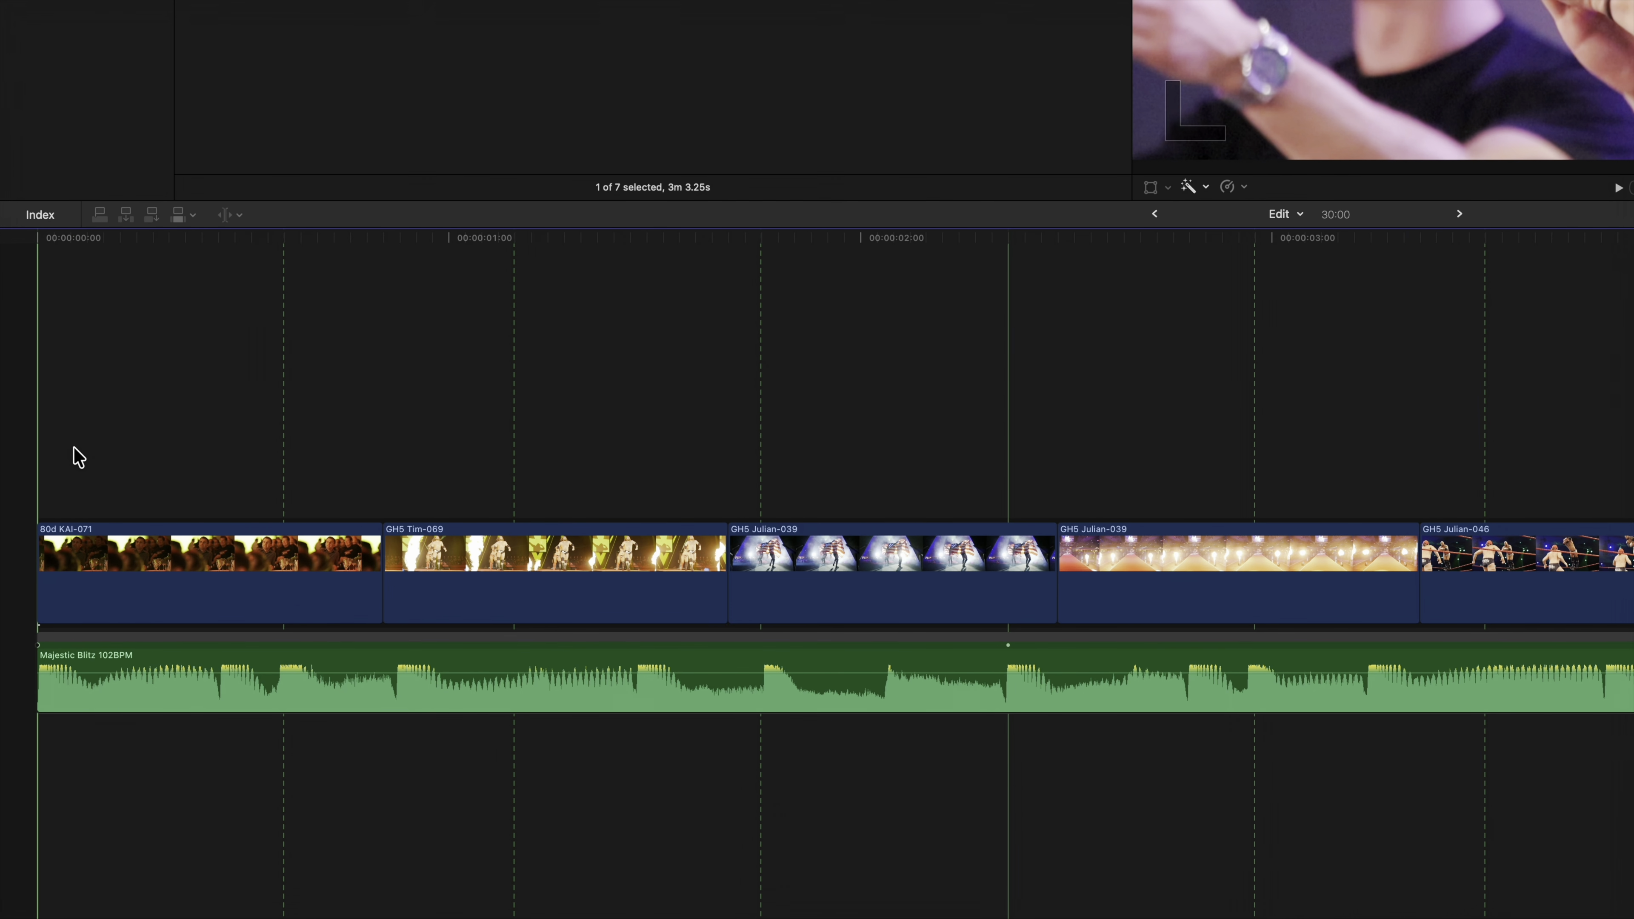
{"action": "left_click_drag", "start_coordinate": [382, 565], "coordinate": [285, 565]}
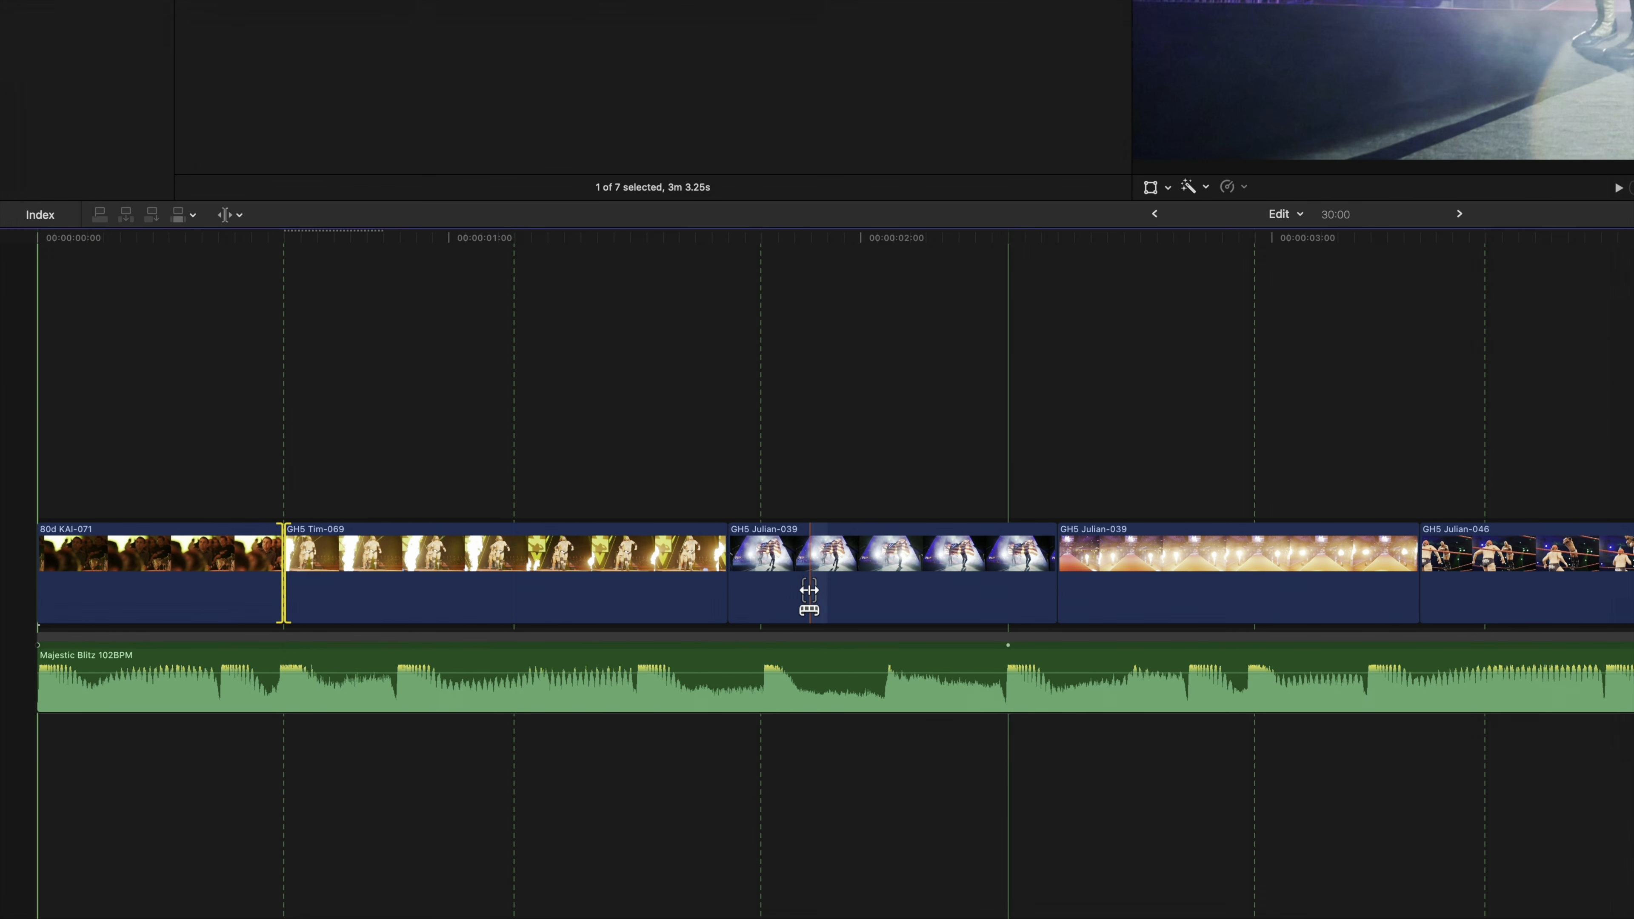
{"action": "left_click_drag", "start_coordinate": [729, 569], "coordinate": [762, 569]}
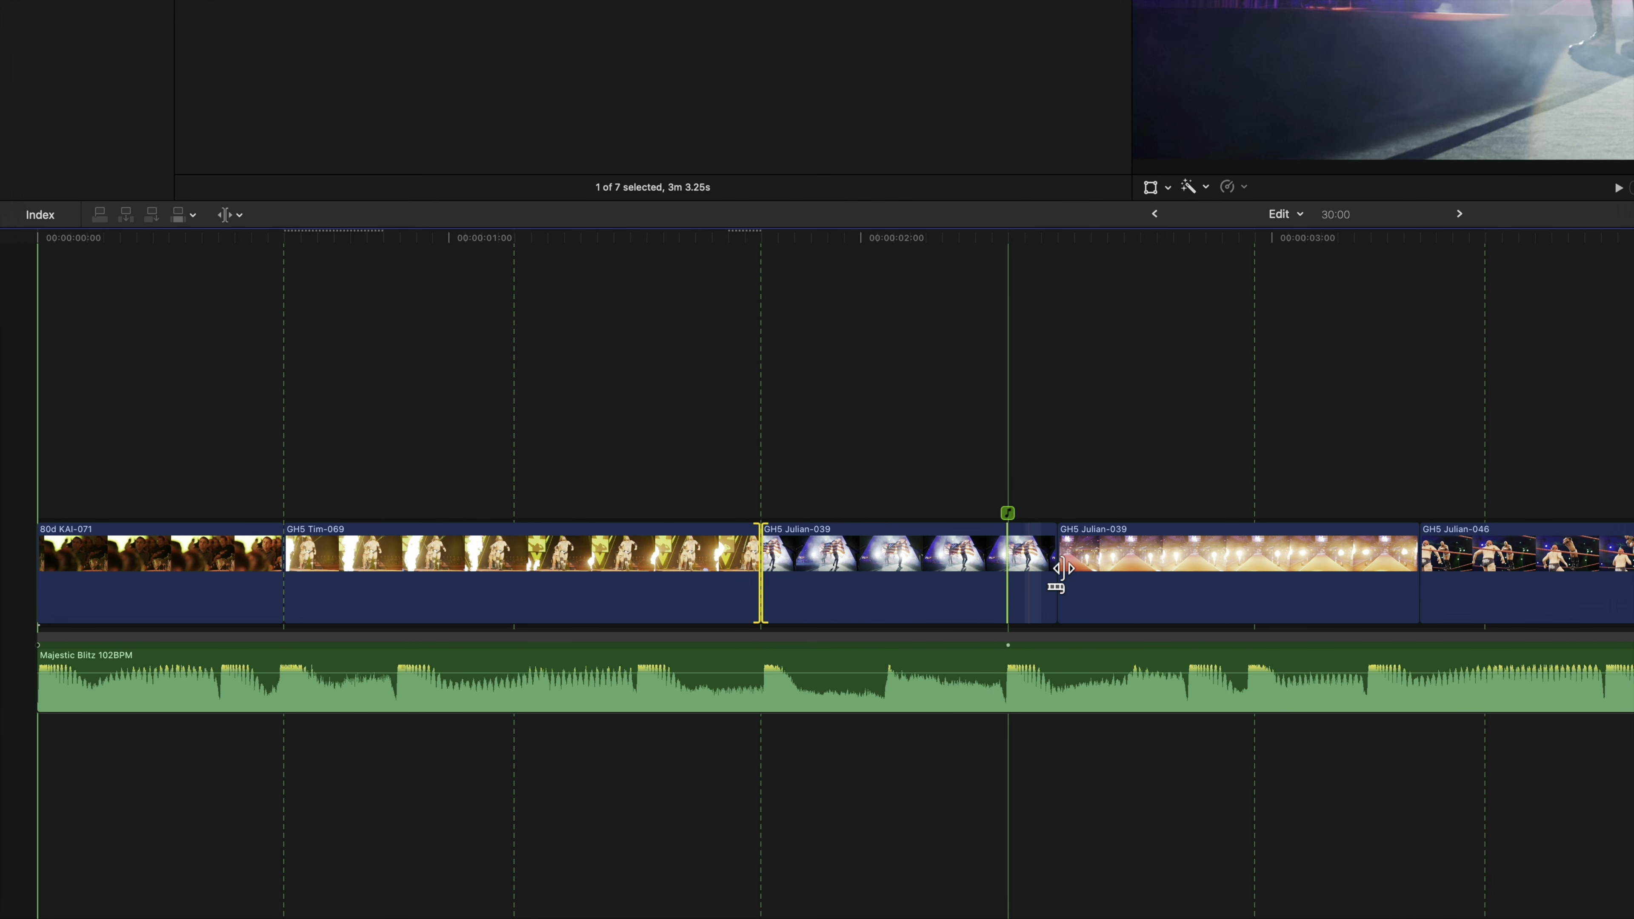
{"action": "left_click_drag", "start_coordinate": [1054, 564], "coordinate": [1003, 565]}
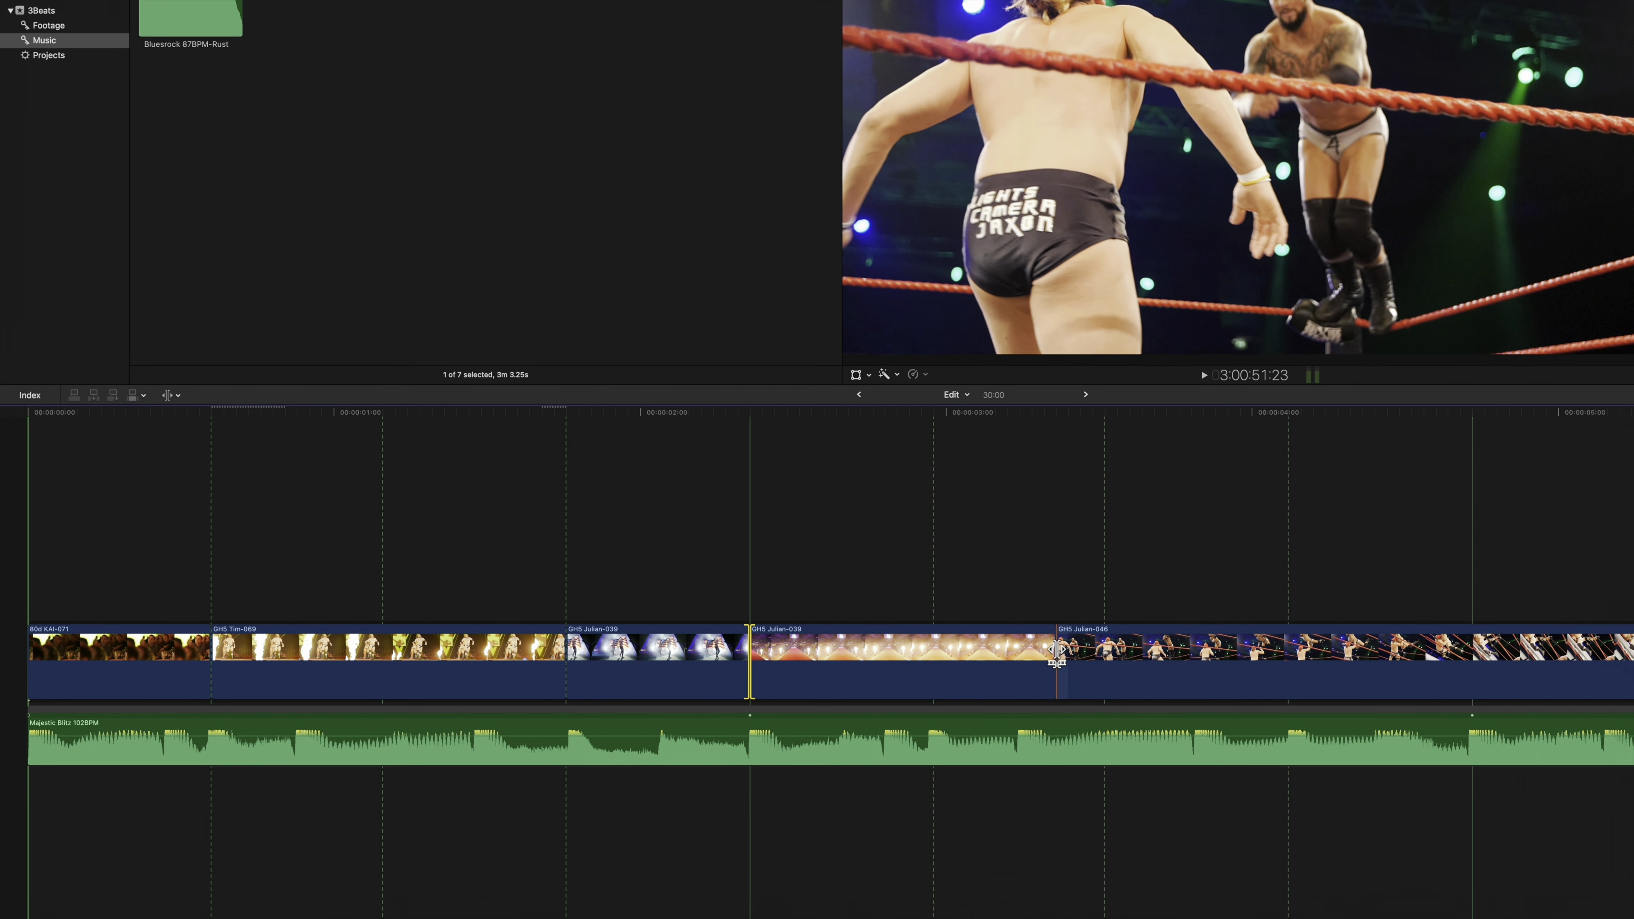
{"action": "left_click_drag", "start_coordinate": [1056, 650], "coordinate": [1105, 650]}
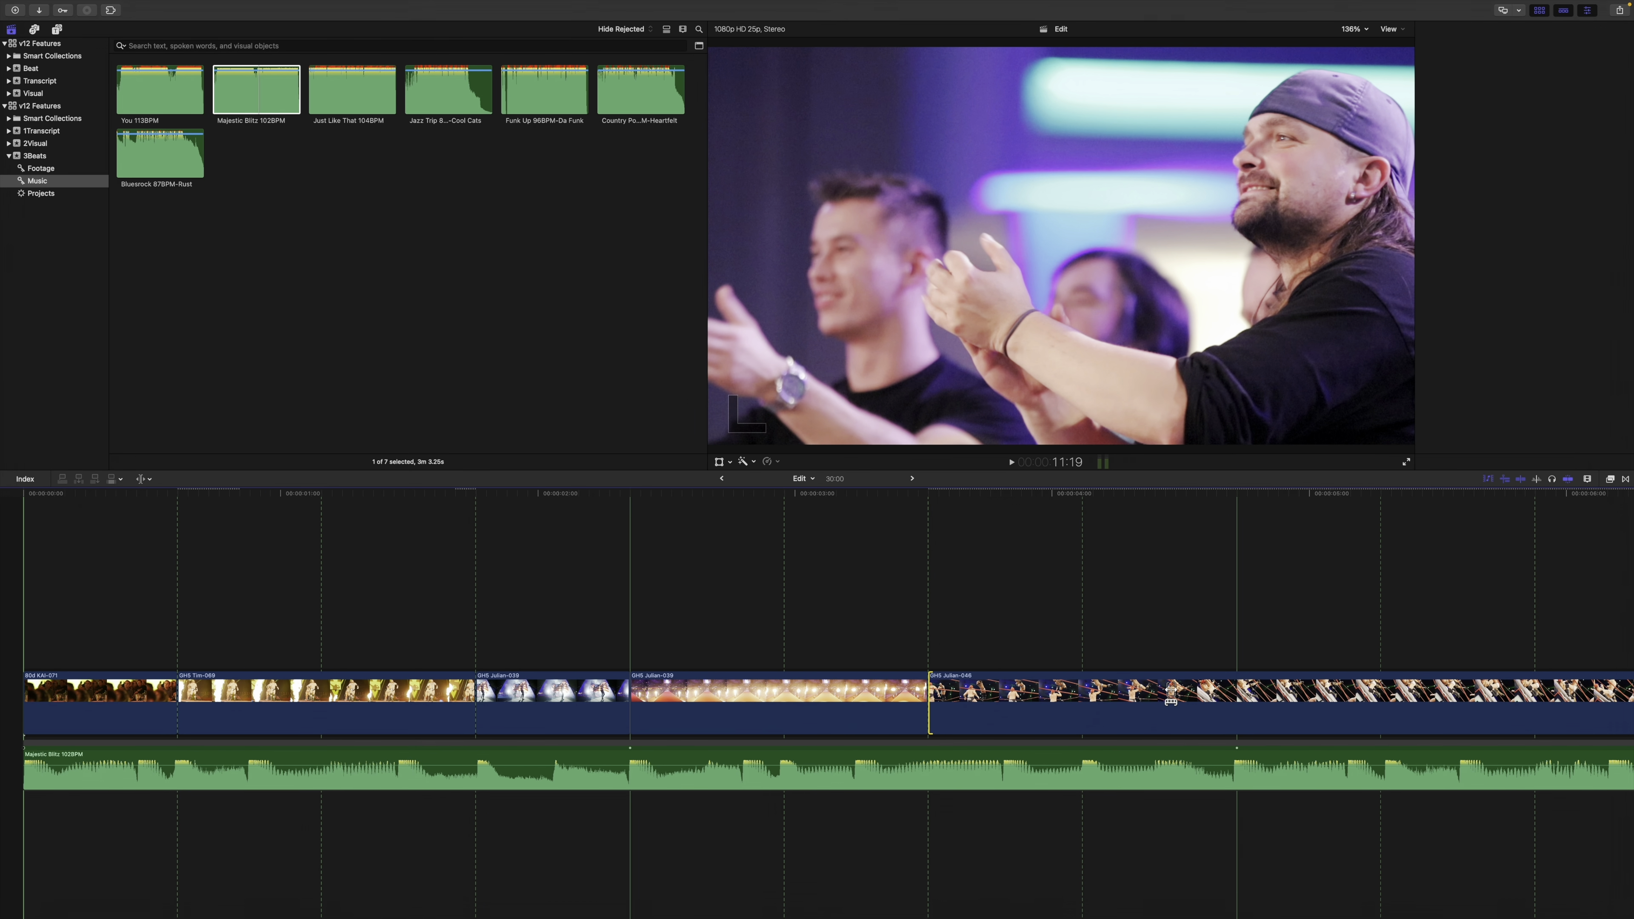
Roll the edit point between GH5 Julian-046 and GH5 Julian-043 onto the bar line at about 7 s
{"action": "scroll", "coordinate": [1171, 694], "scroll_direction": "right", "scroll_amount": 5}
{"action": "scroll", "coordinate": [1171, 694], "scroll_direction": "right", "scroll_amount": 5}
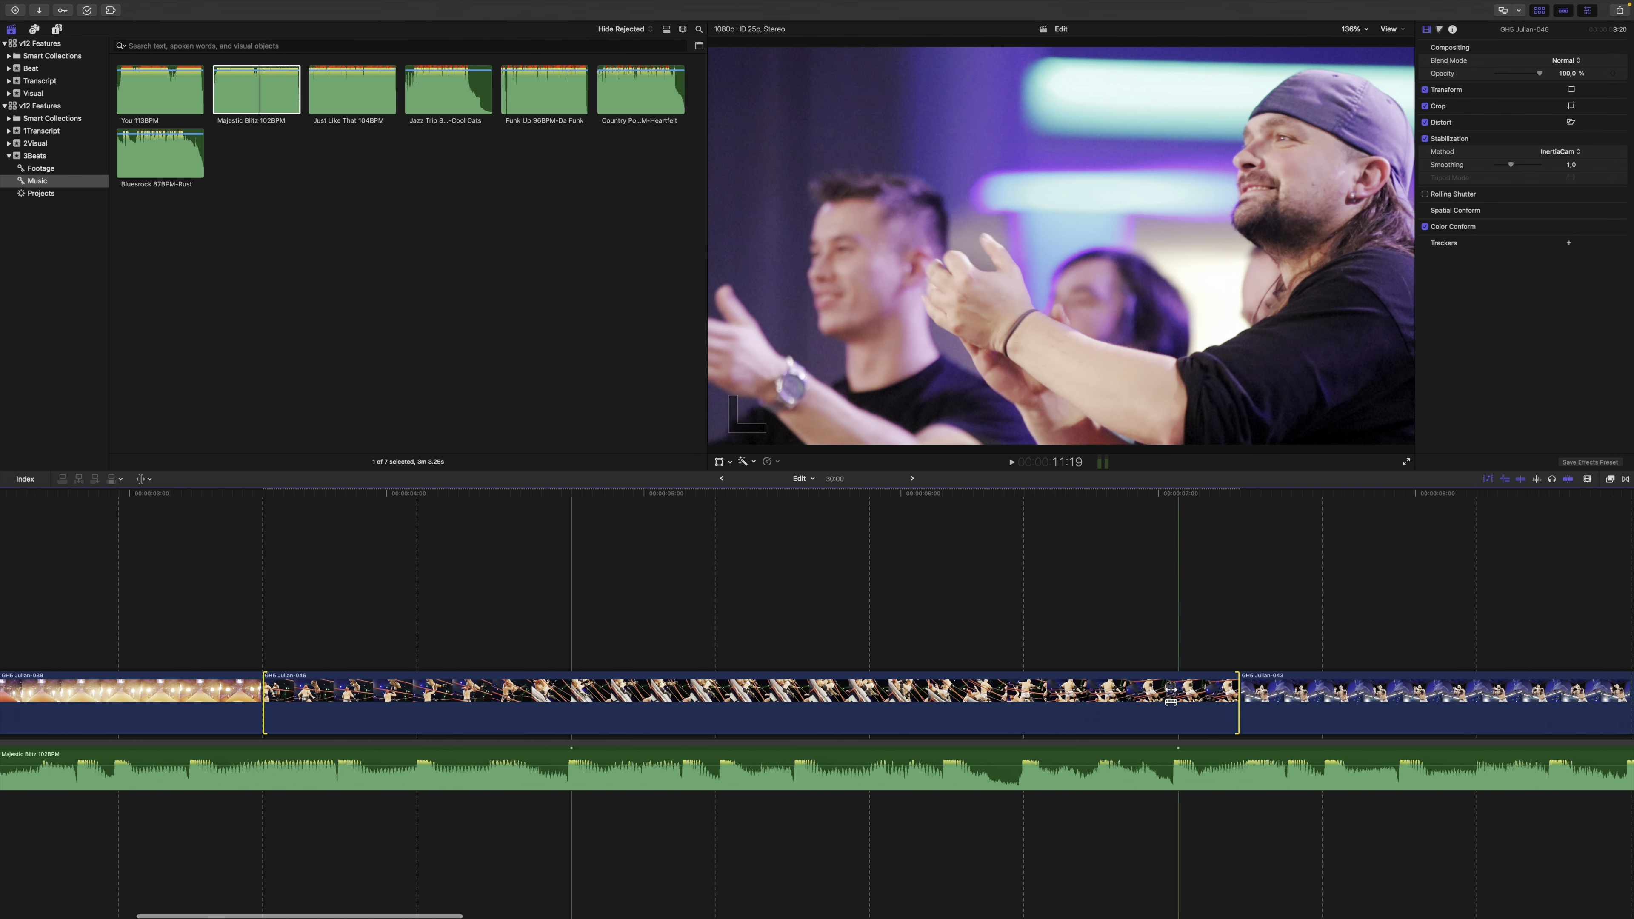
{"action": "left_click_drag", "start_coordinate": [1230, 690], "coordinate": [1174, 696]}
{"action": "scroll", "coordinate": [1174, 694], "scroll_direction": "right", "scroll_amount": 4}
{"action": "left_click", "coordinate": [1168, 694]}
{"action": "scroll", "coordinate": [1168, 695], "scroll_direction": "right", "scroll_amount": 4}
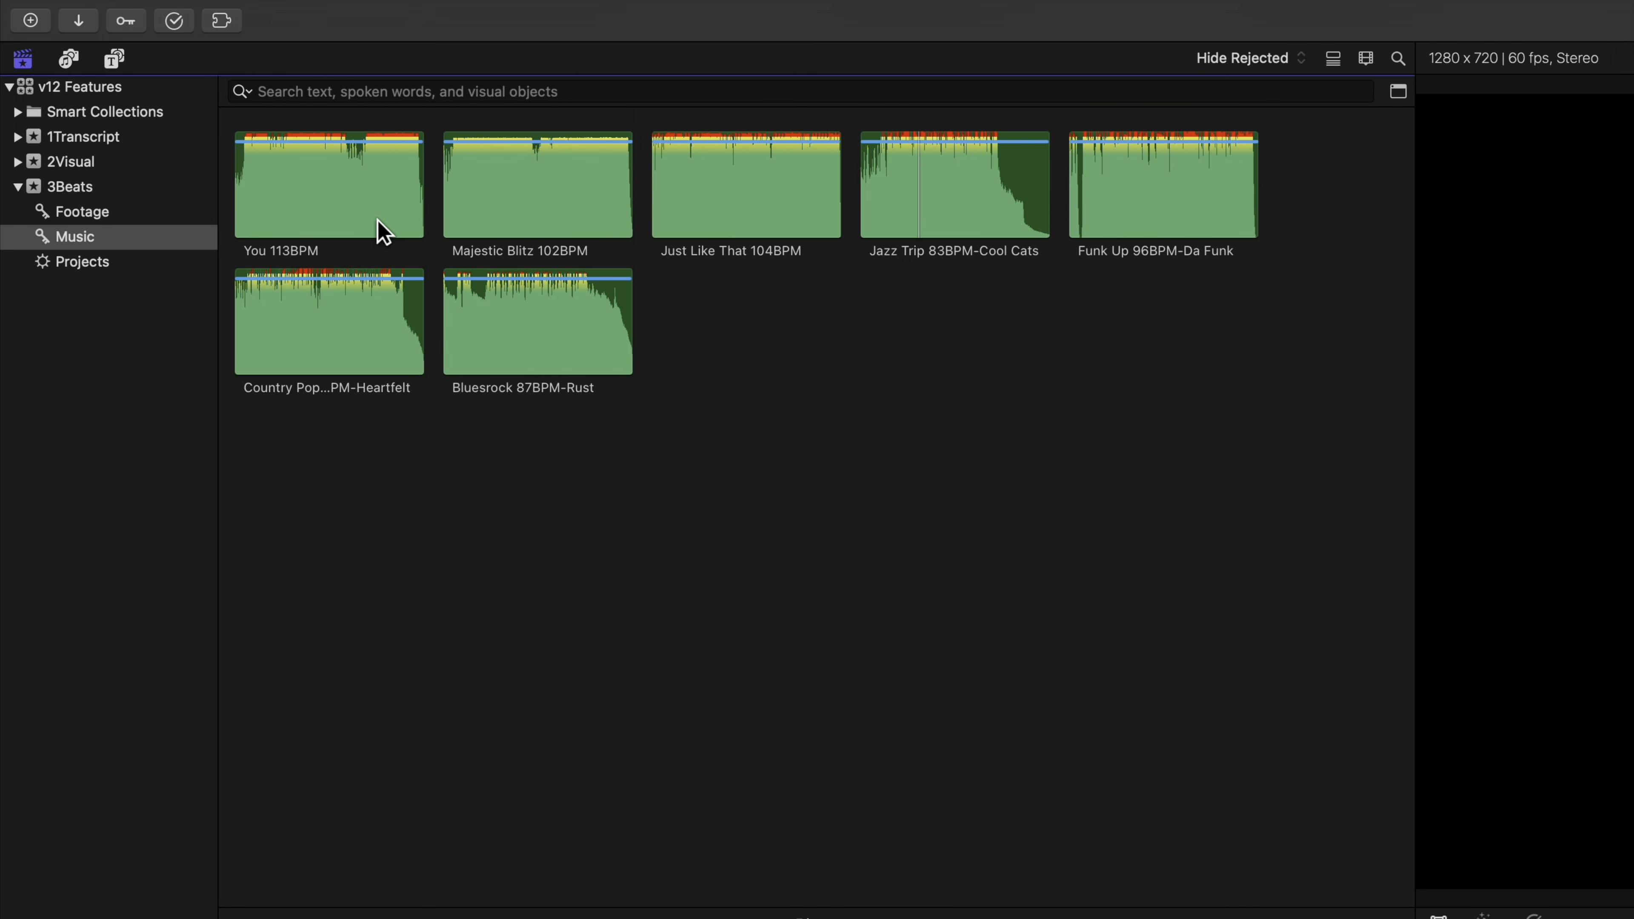
Append the four songs from You 113BPM to Jazz Trip 83BPM to the empty timeline and enable Beat Detection on all of them
{"action": "left_click", "coordinate": [949, 212], "text": "shift"}
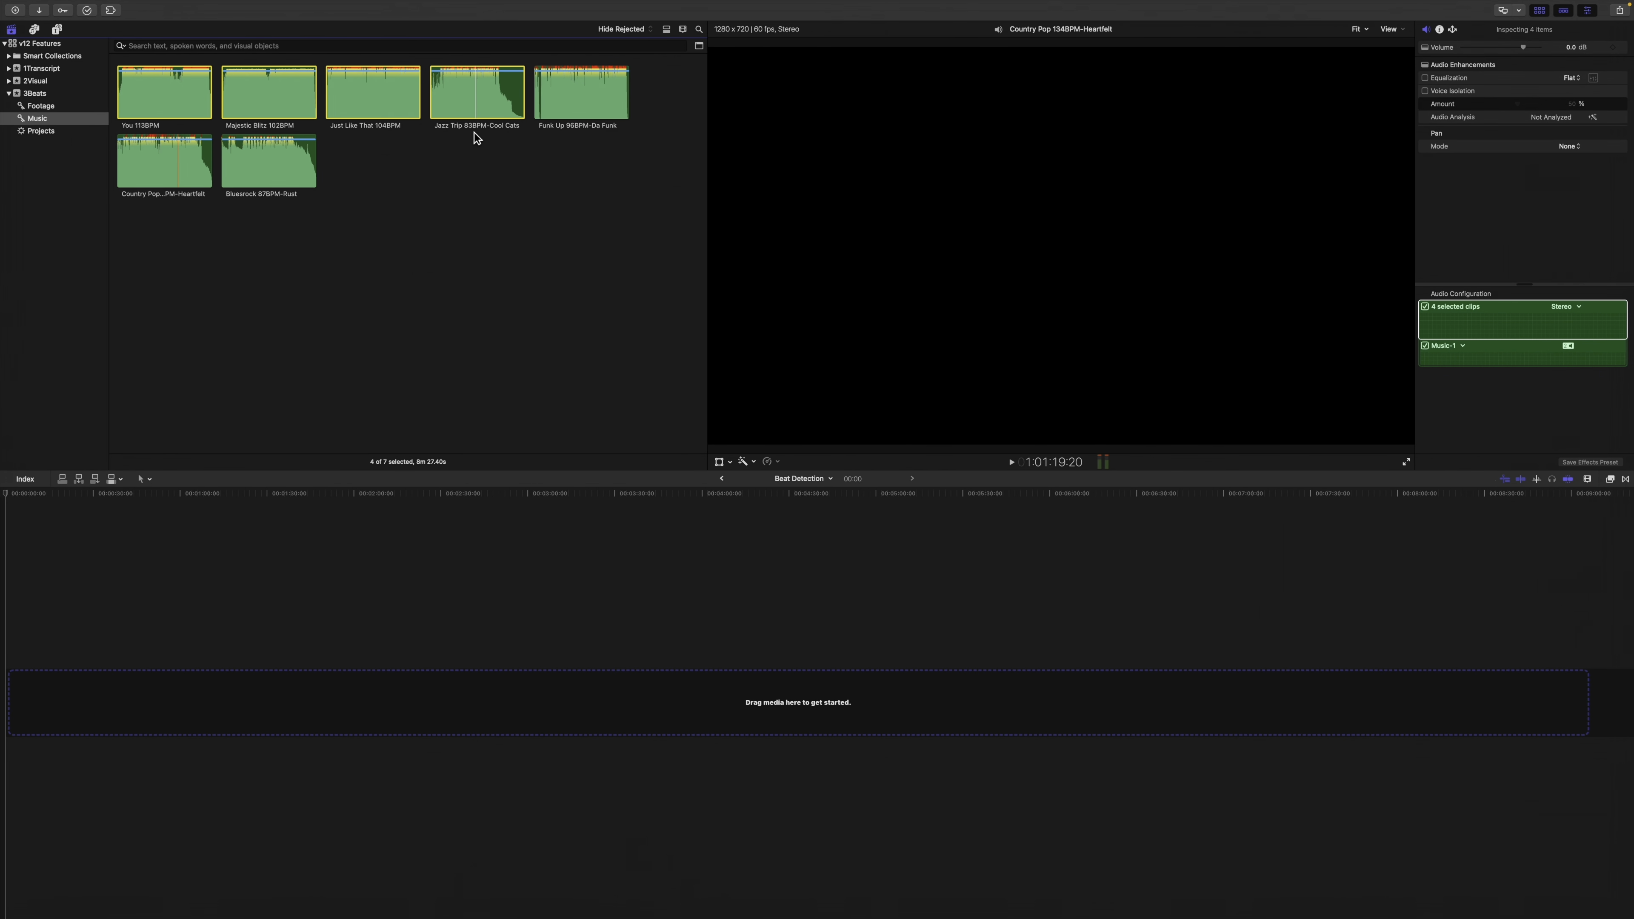
{"action": "key", "text": "e"}
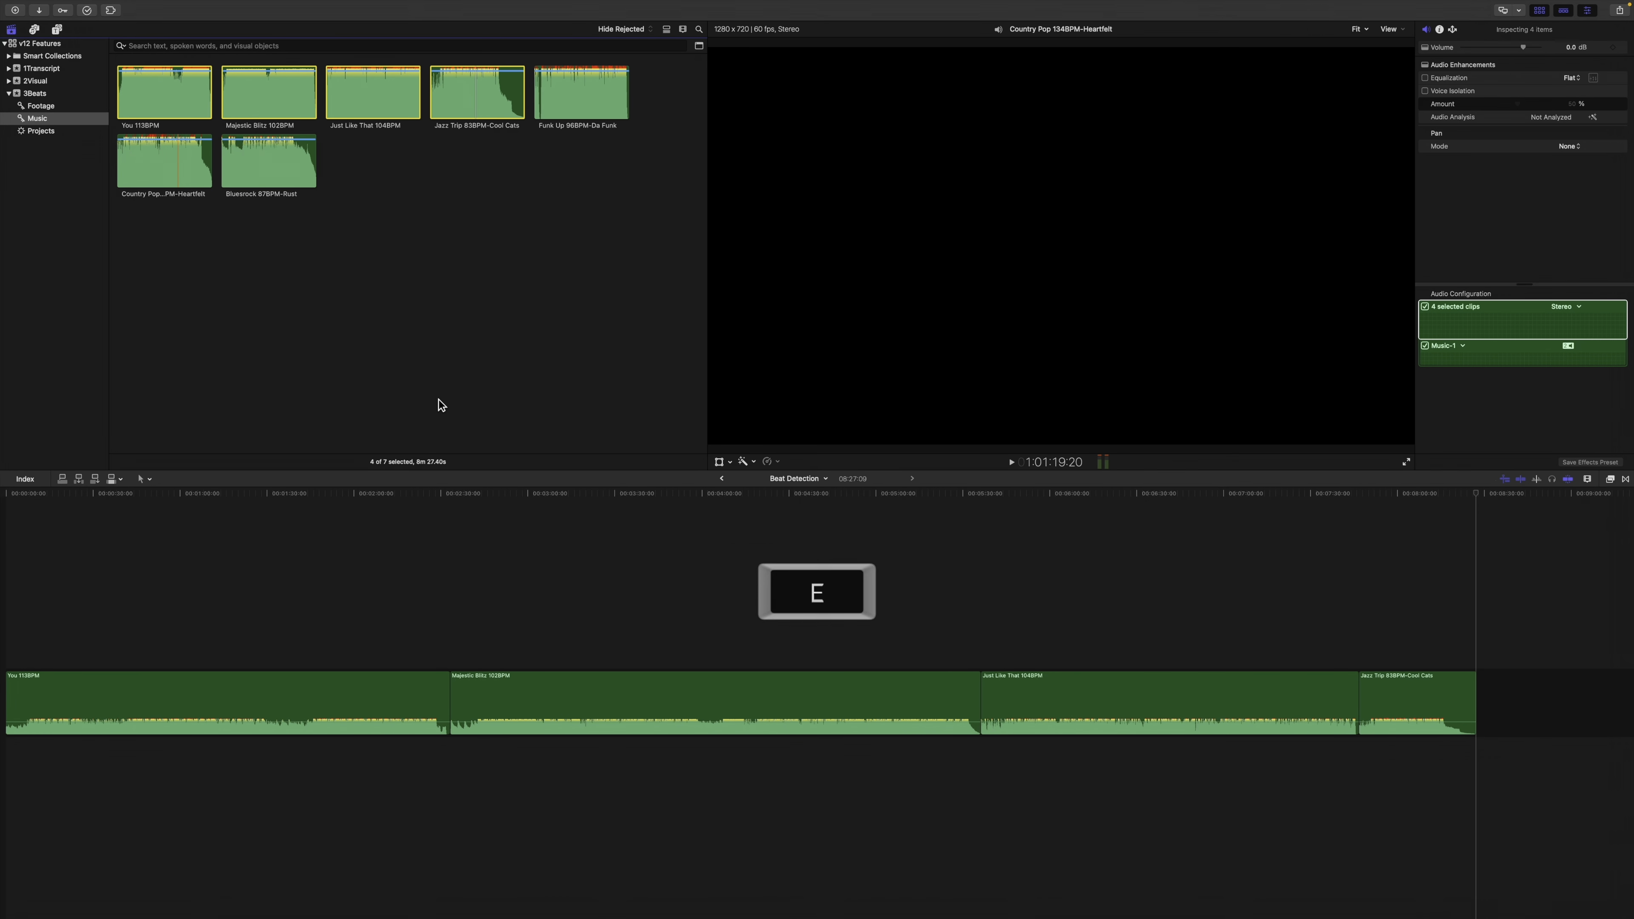
{"action": "left_click_drag", "start_coordinate": [413, 585], "coordinate": [1414, 776]}
{"action": "key", "text": "alt+b"}
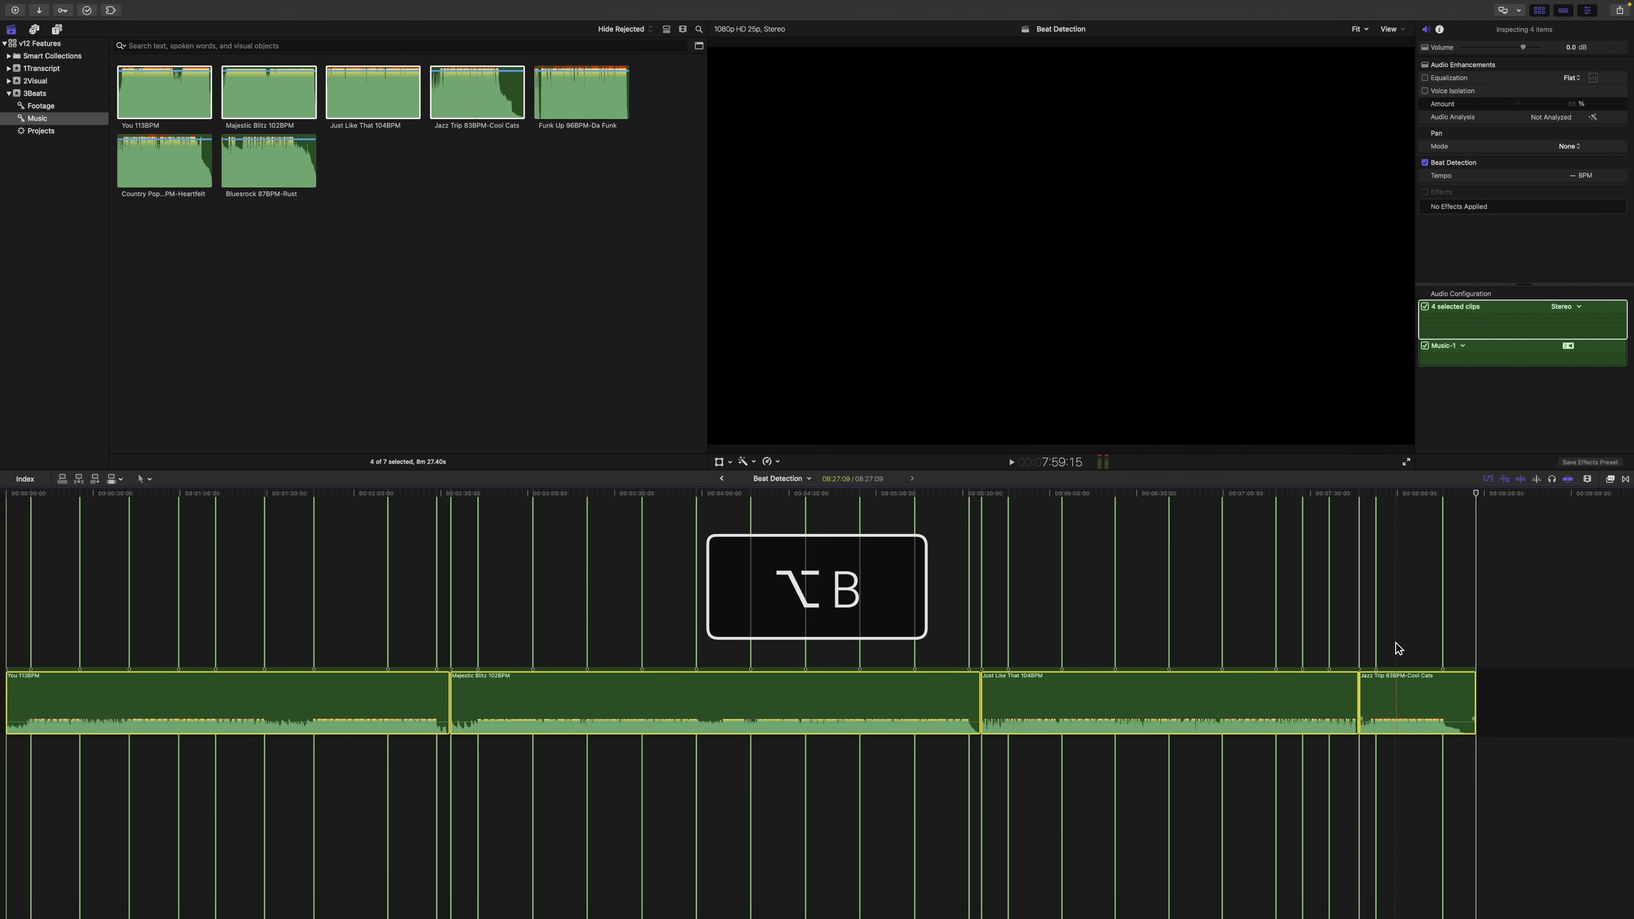
{"action": "left_click", "coordinate": [1393, 619]}
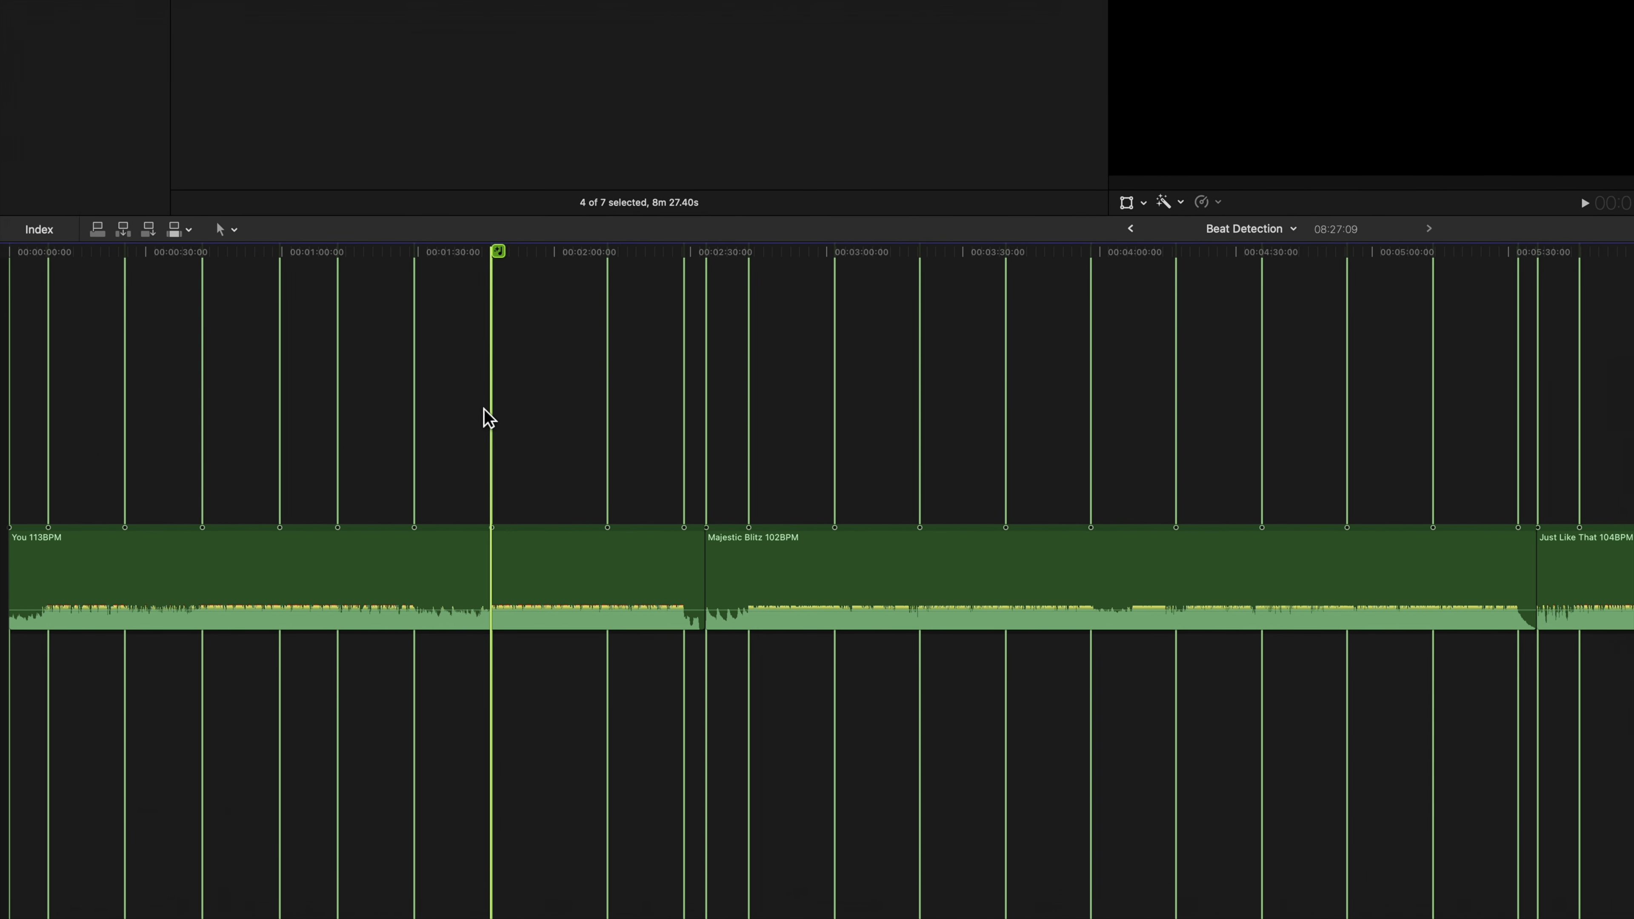
Trim You, Majestic Blitz and Just Like That to one full section each, with ranges of 17:01, 18:23 and 18:13 between section lines
{"action": "key", "text": "i"}
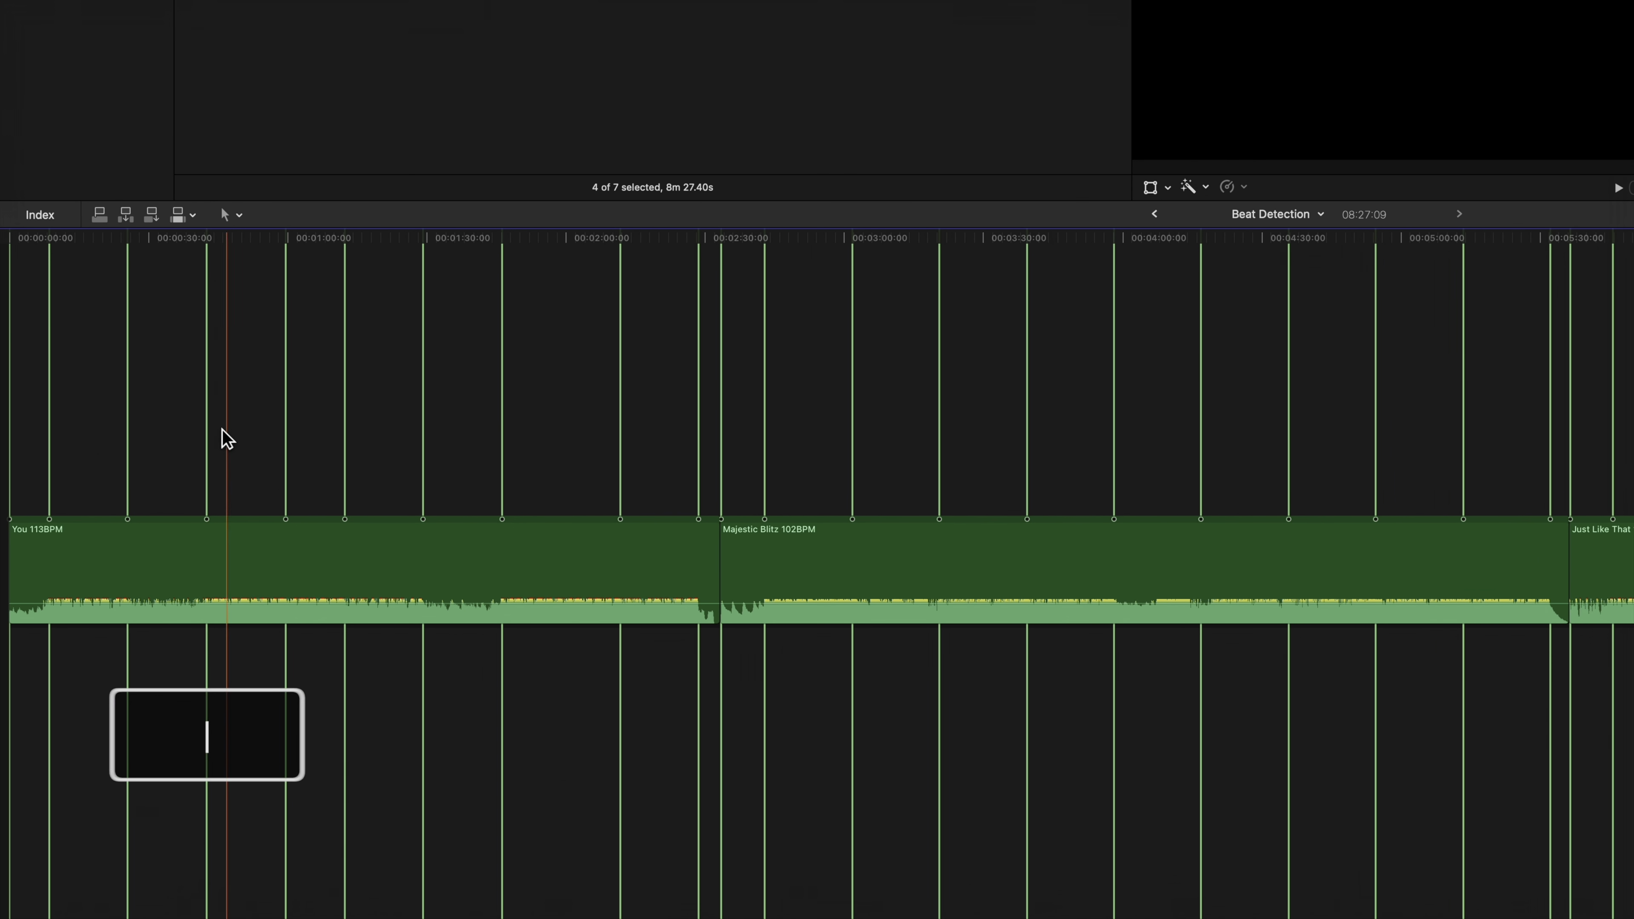
{"action": "key", "text": "o"}
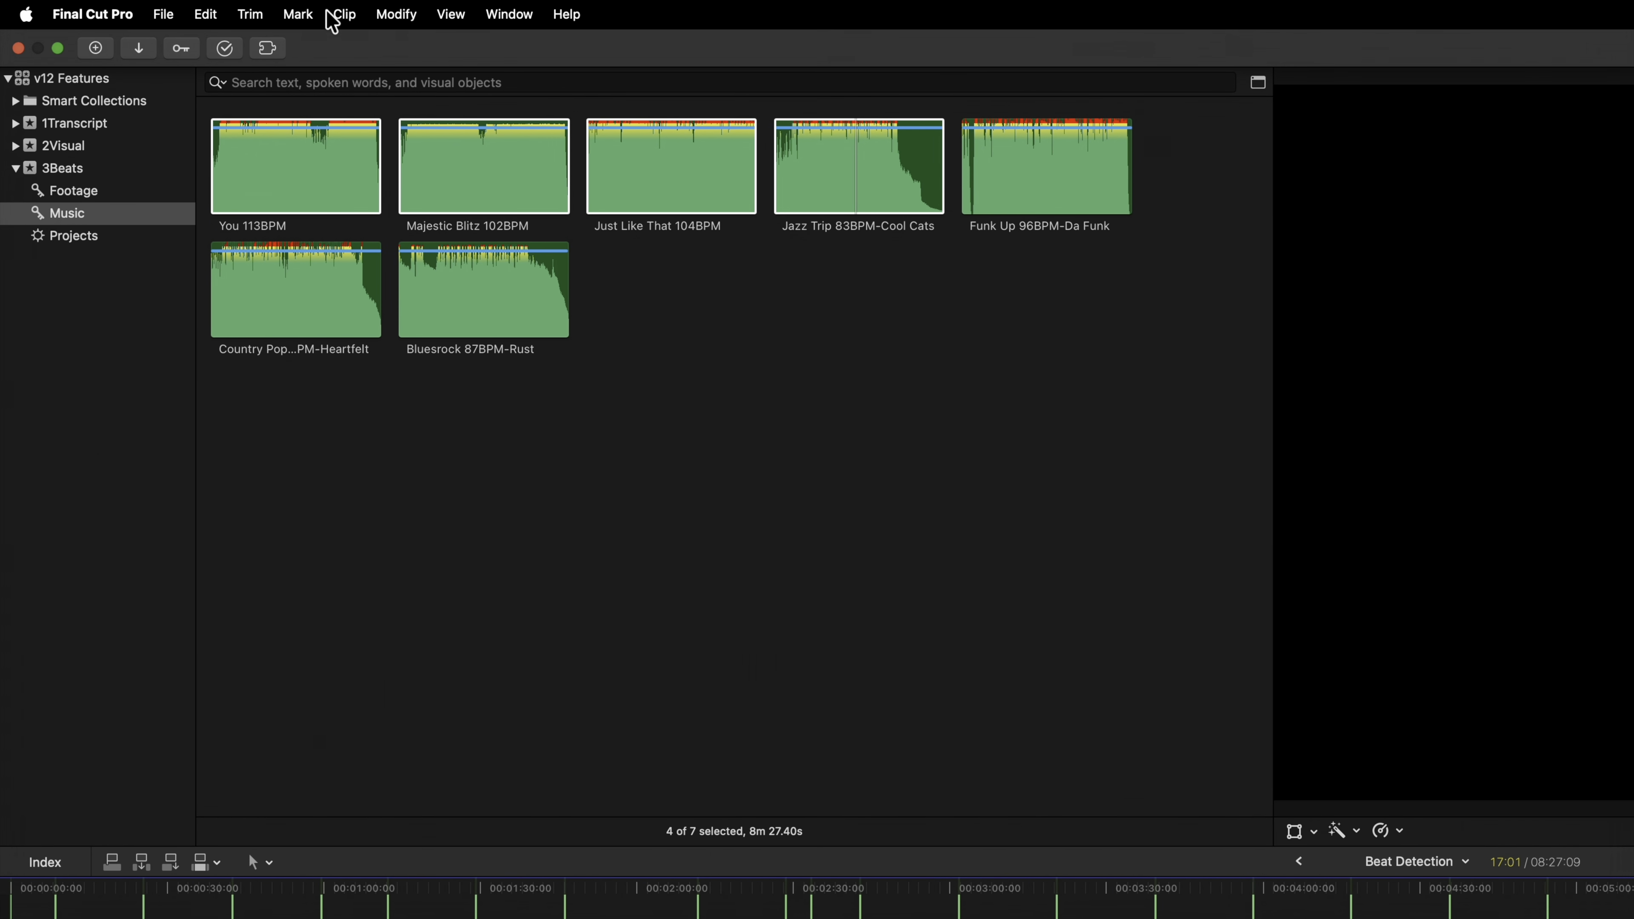
{"action": "left_click", "coordinate": [251, 14]}
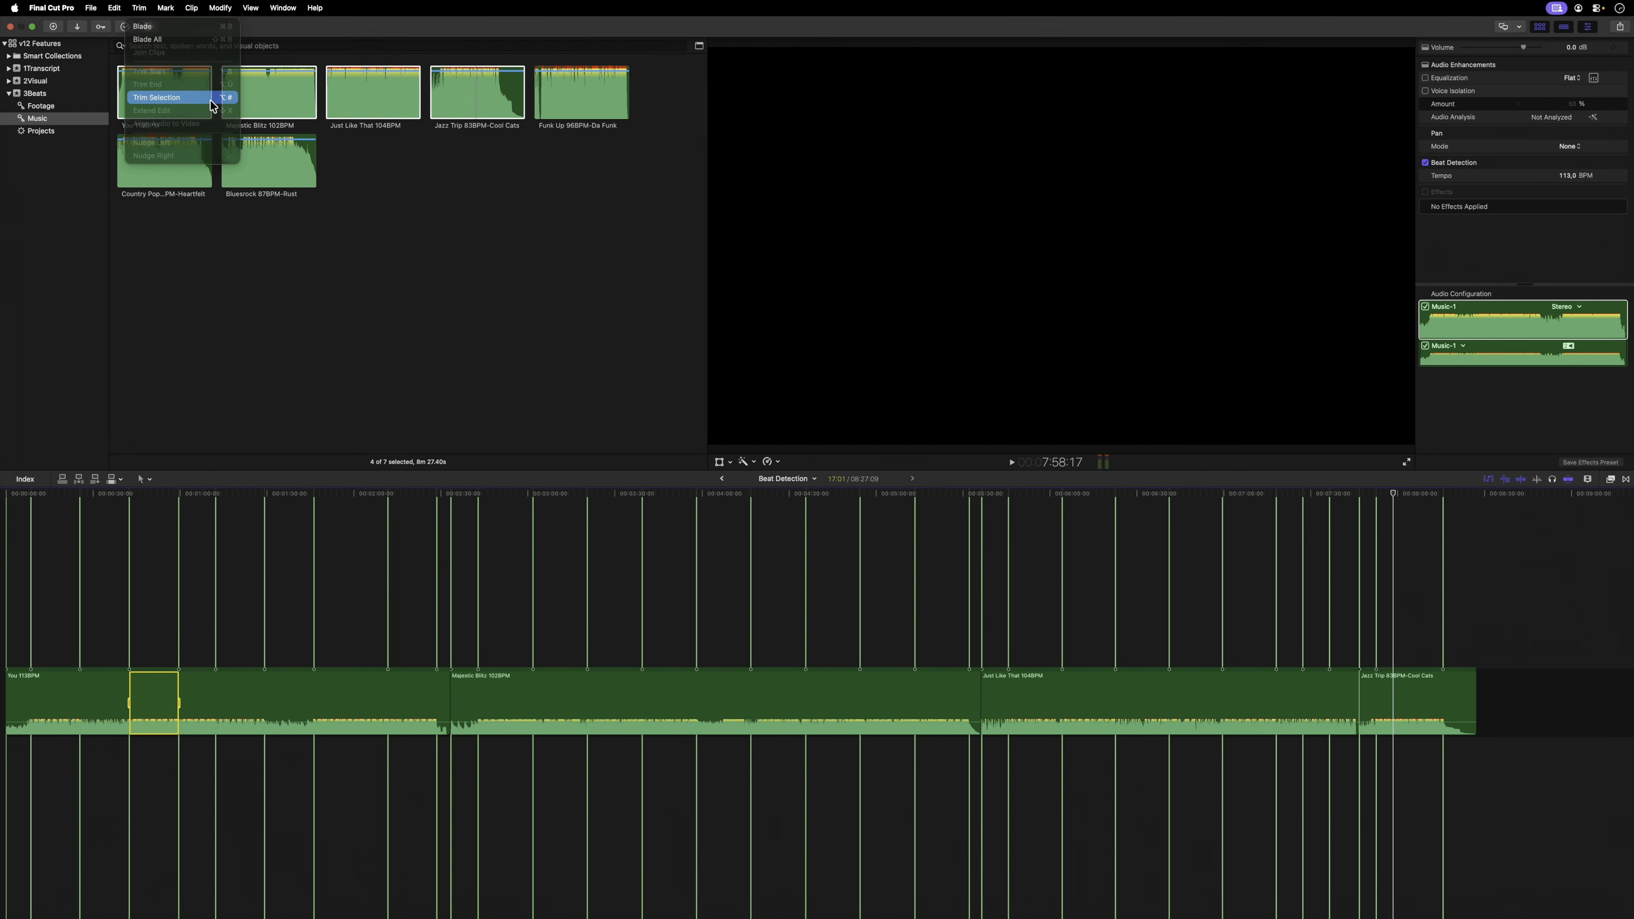
{"action": "left_click", "coordinate": [210, 101]}
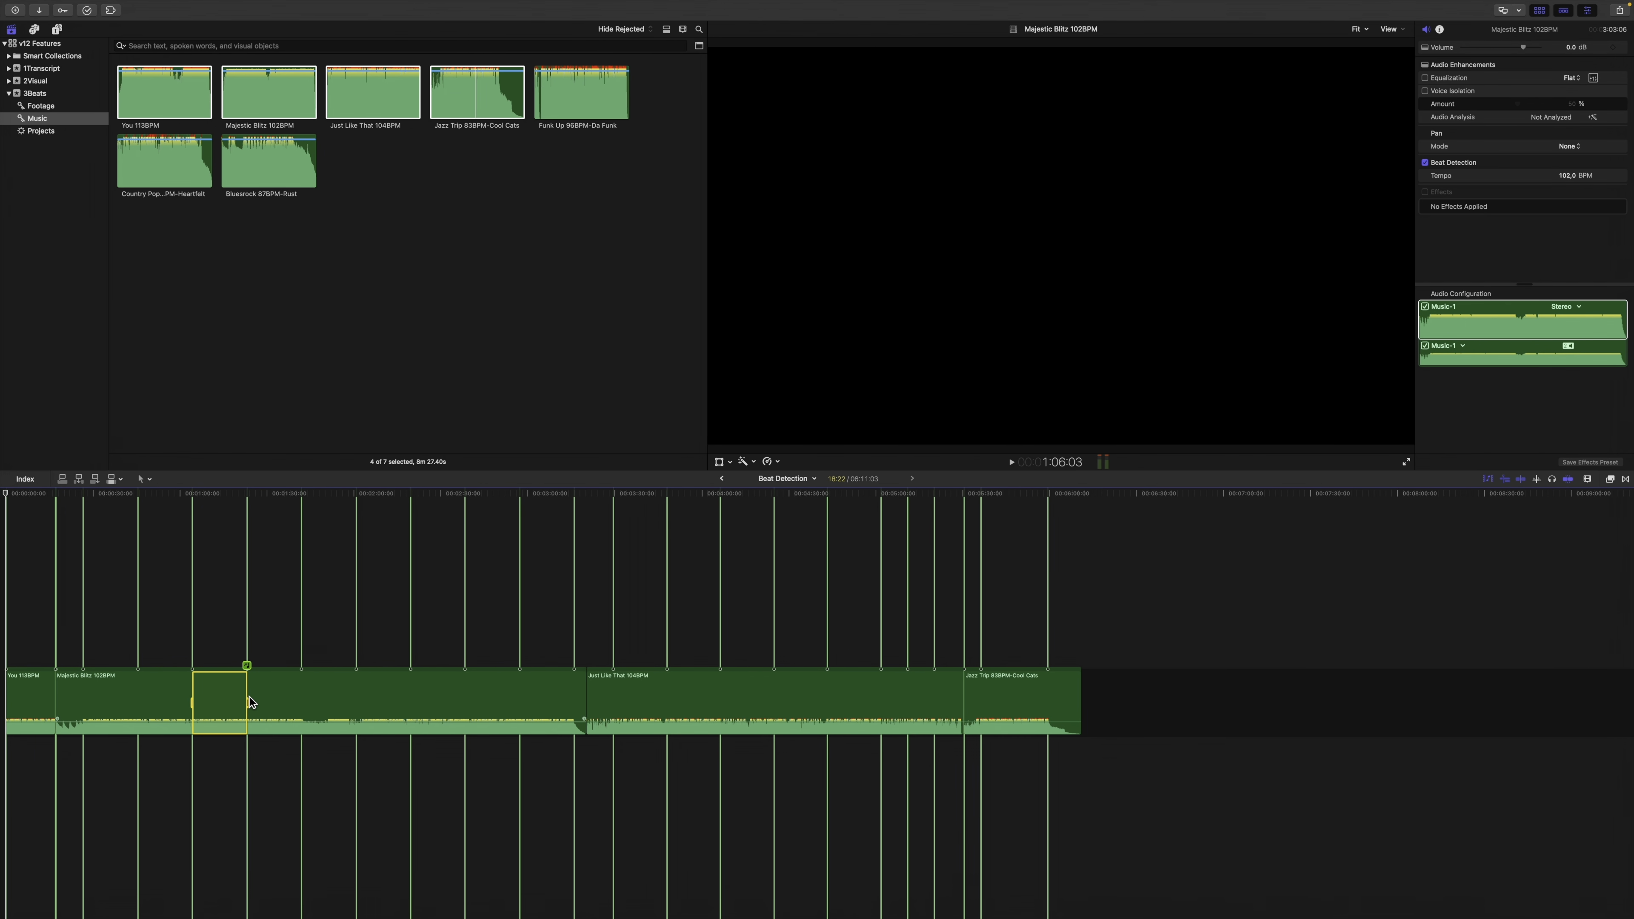
{"action": "key", "text": "alt+backslash"}
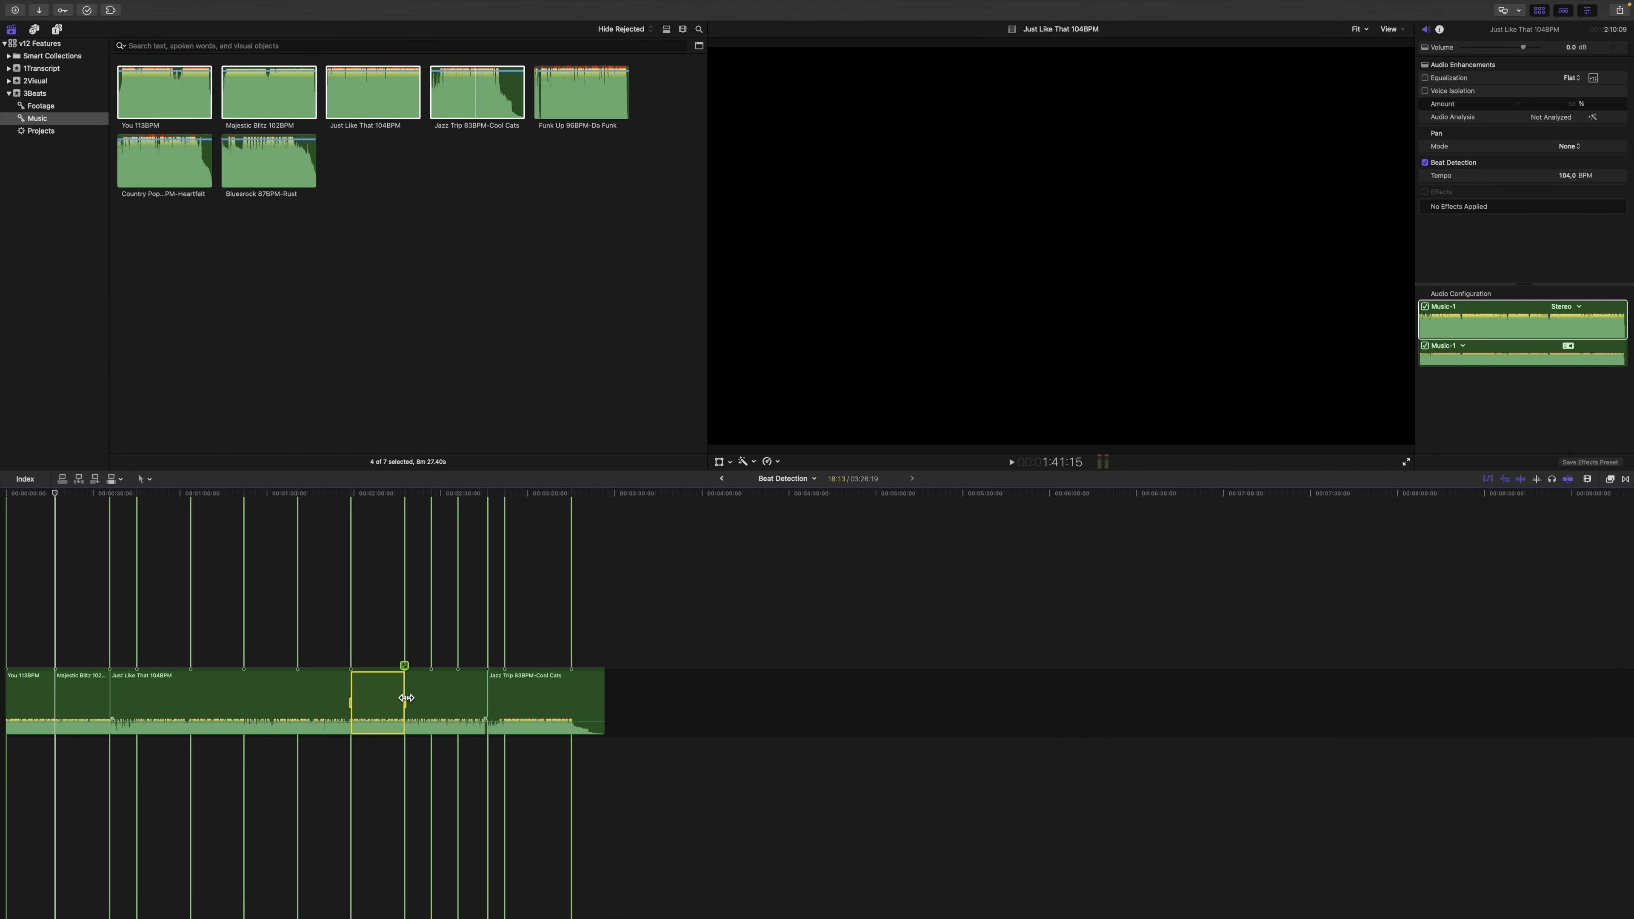
{"action": "key", "text": "alt+backslash"}
Delete the Jazz Trip intro before its first section line, fit the whole edit in the timeline and hide the beat grid
{"action": "key", "text": "o"}
{"action": "key", "text": "Delete"}
{"action": "key", "text": "shift+z"}
{"action": "left_click", "coordinate": [1114, 772]}
{"action": "left_click", "coordinate": [1488, 480]}
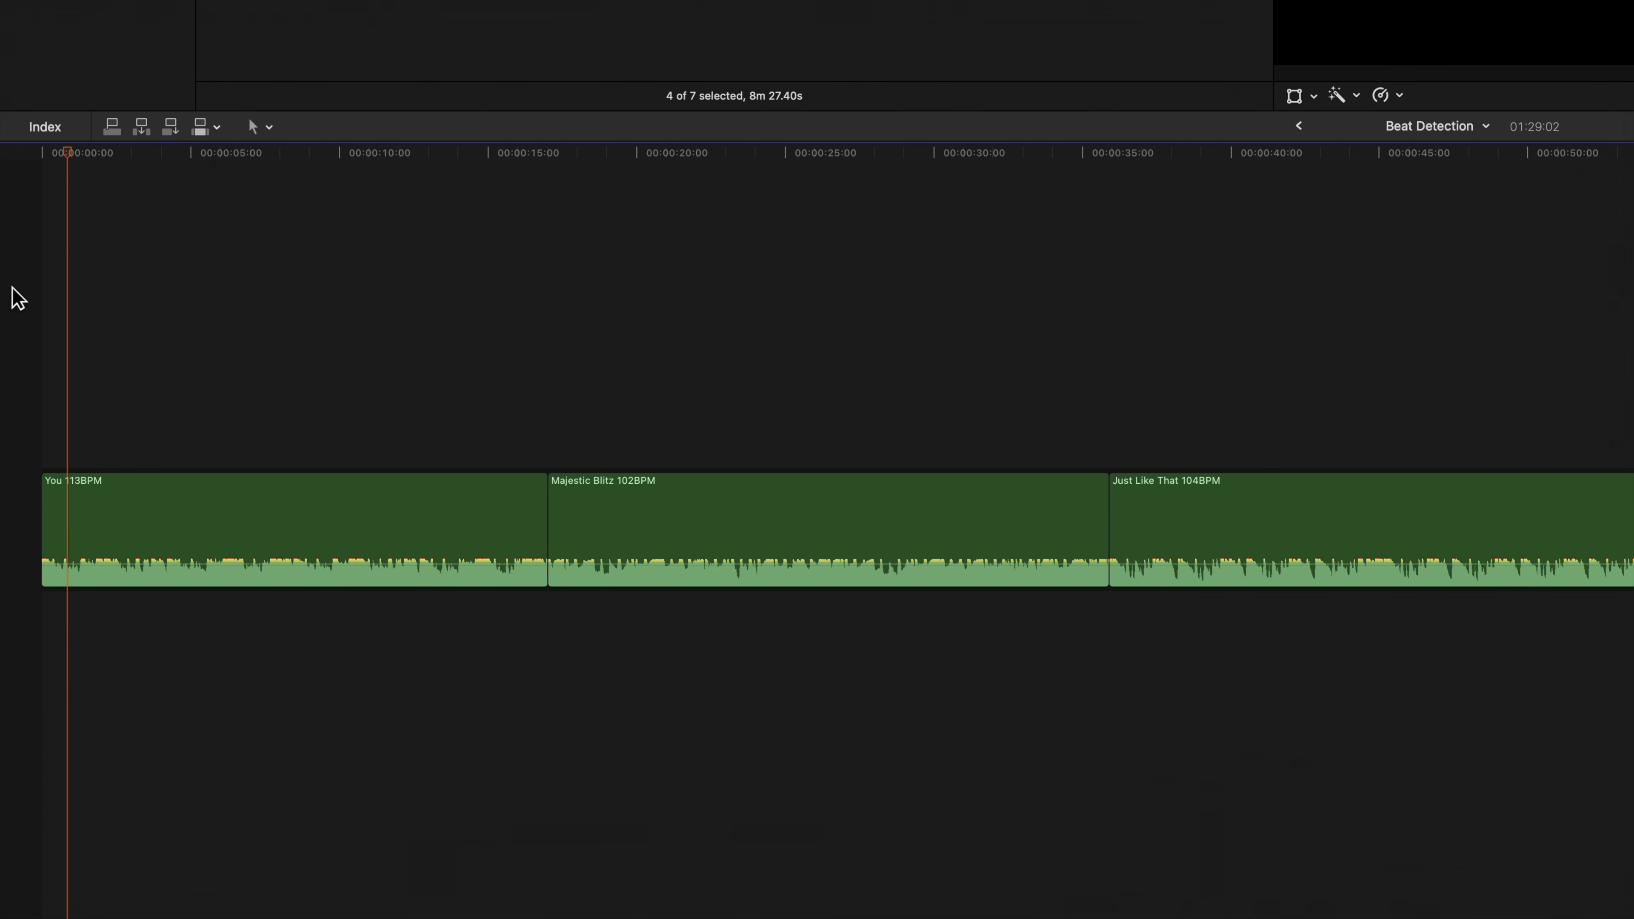
Play across the three joins between the songs and check how well each transition keeps the beat
{"action": "left_click", "coordinate": [460, 307]}
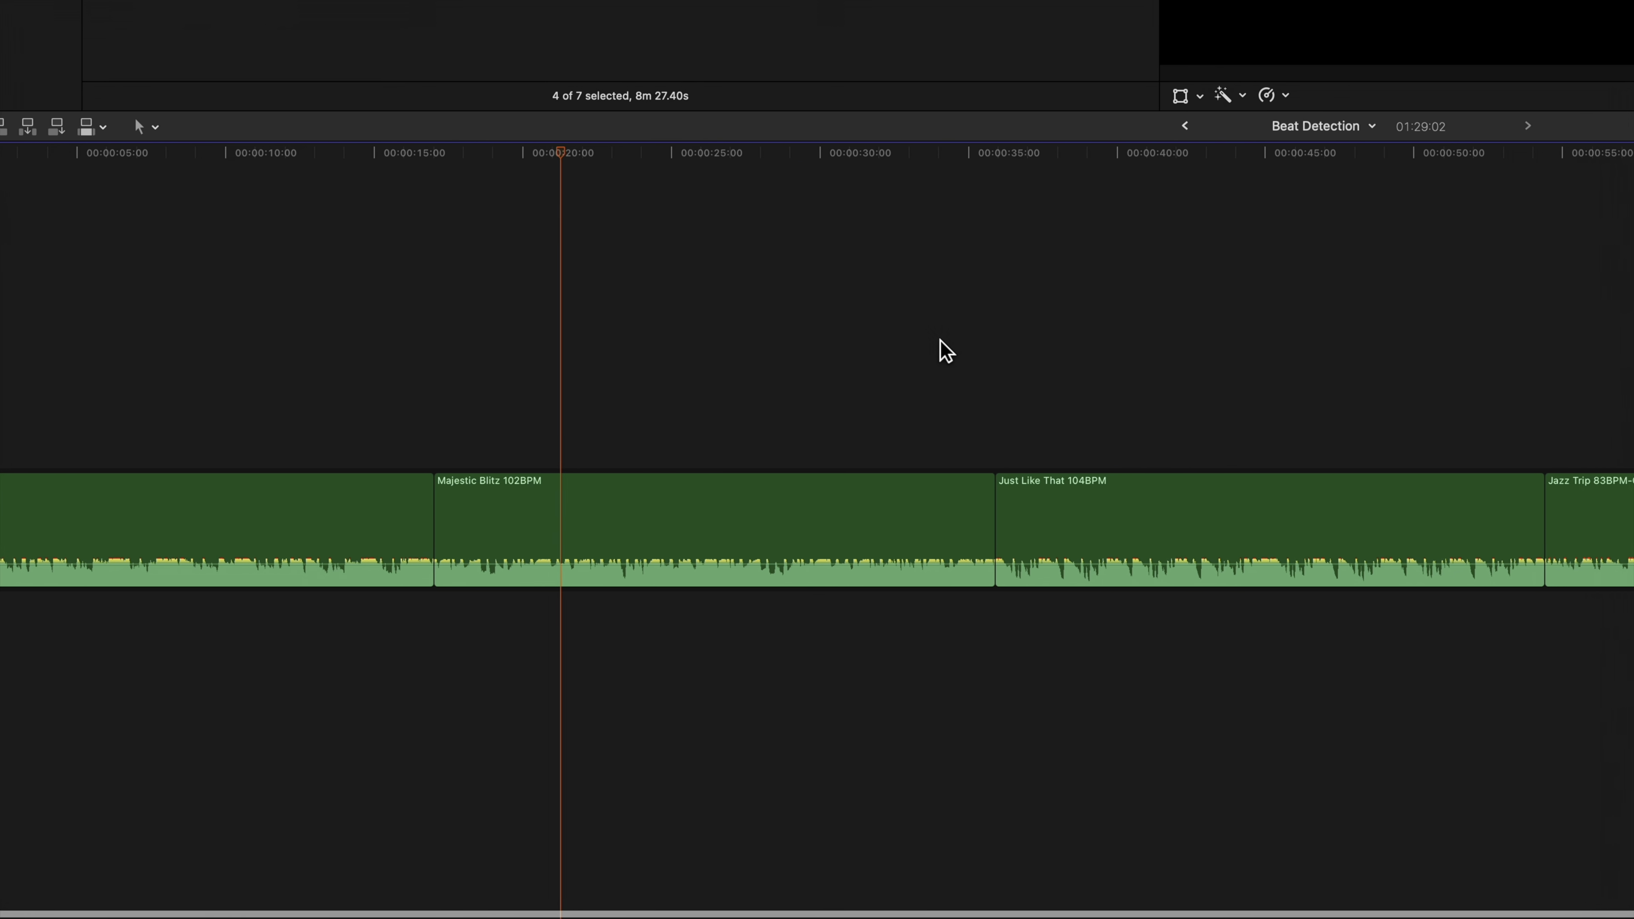
{"action": "left_click", "coordinate": [978, 350]}
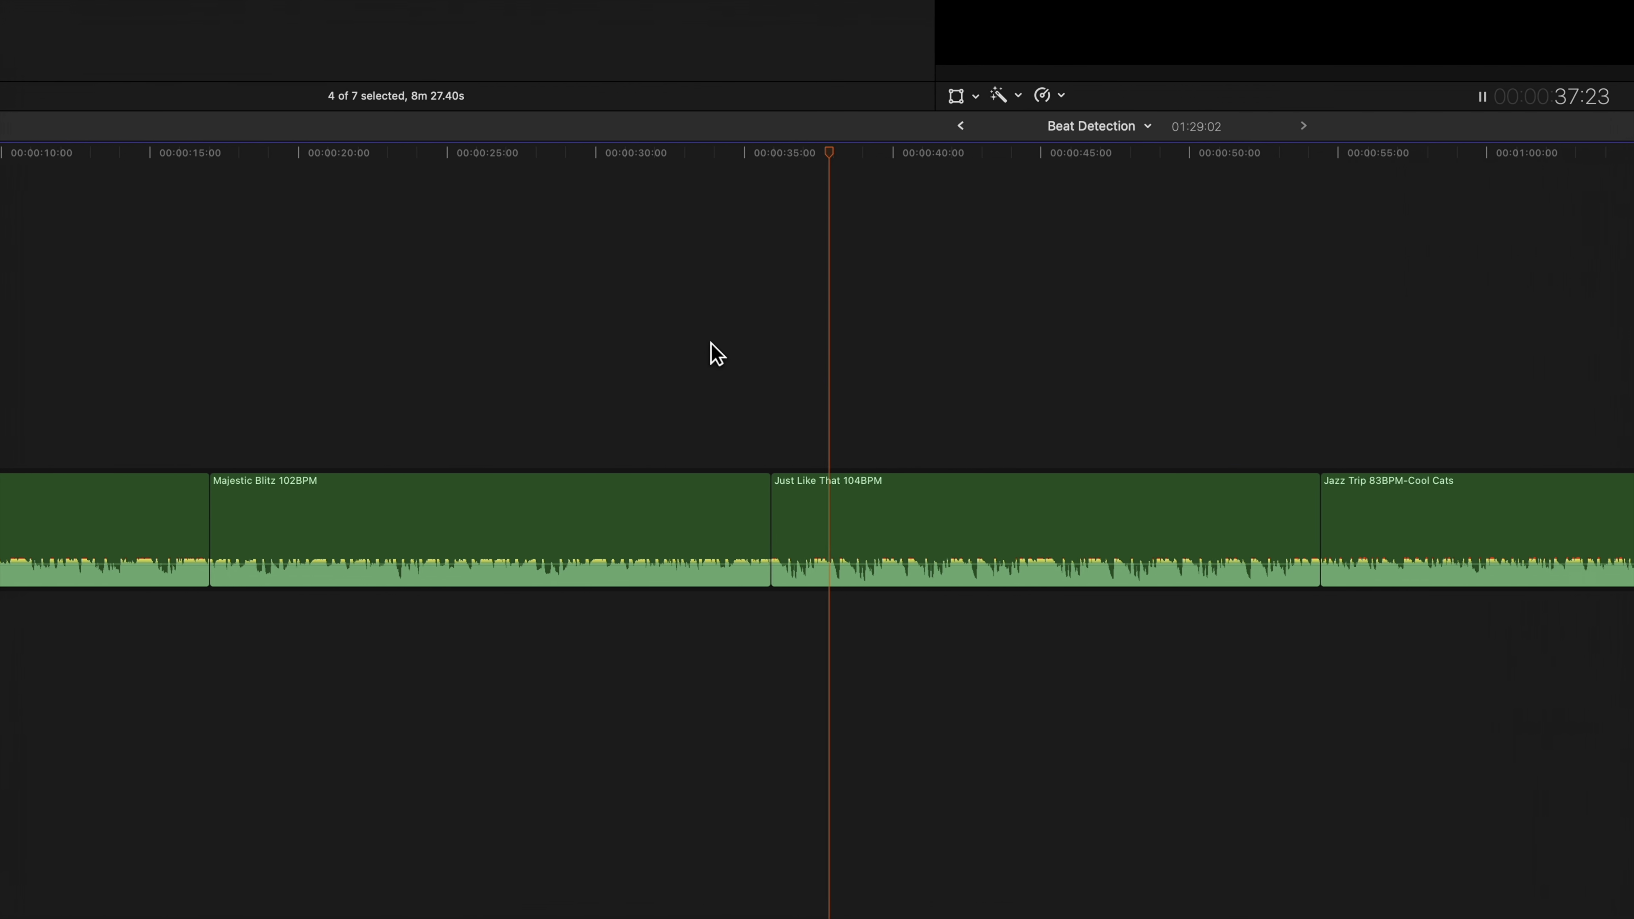
{"action": "left_click", "coordinate": [1168, 351]}
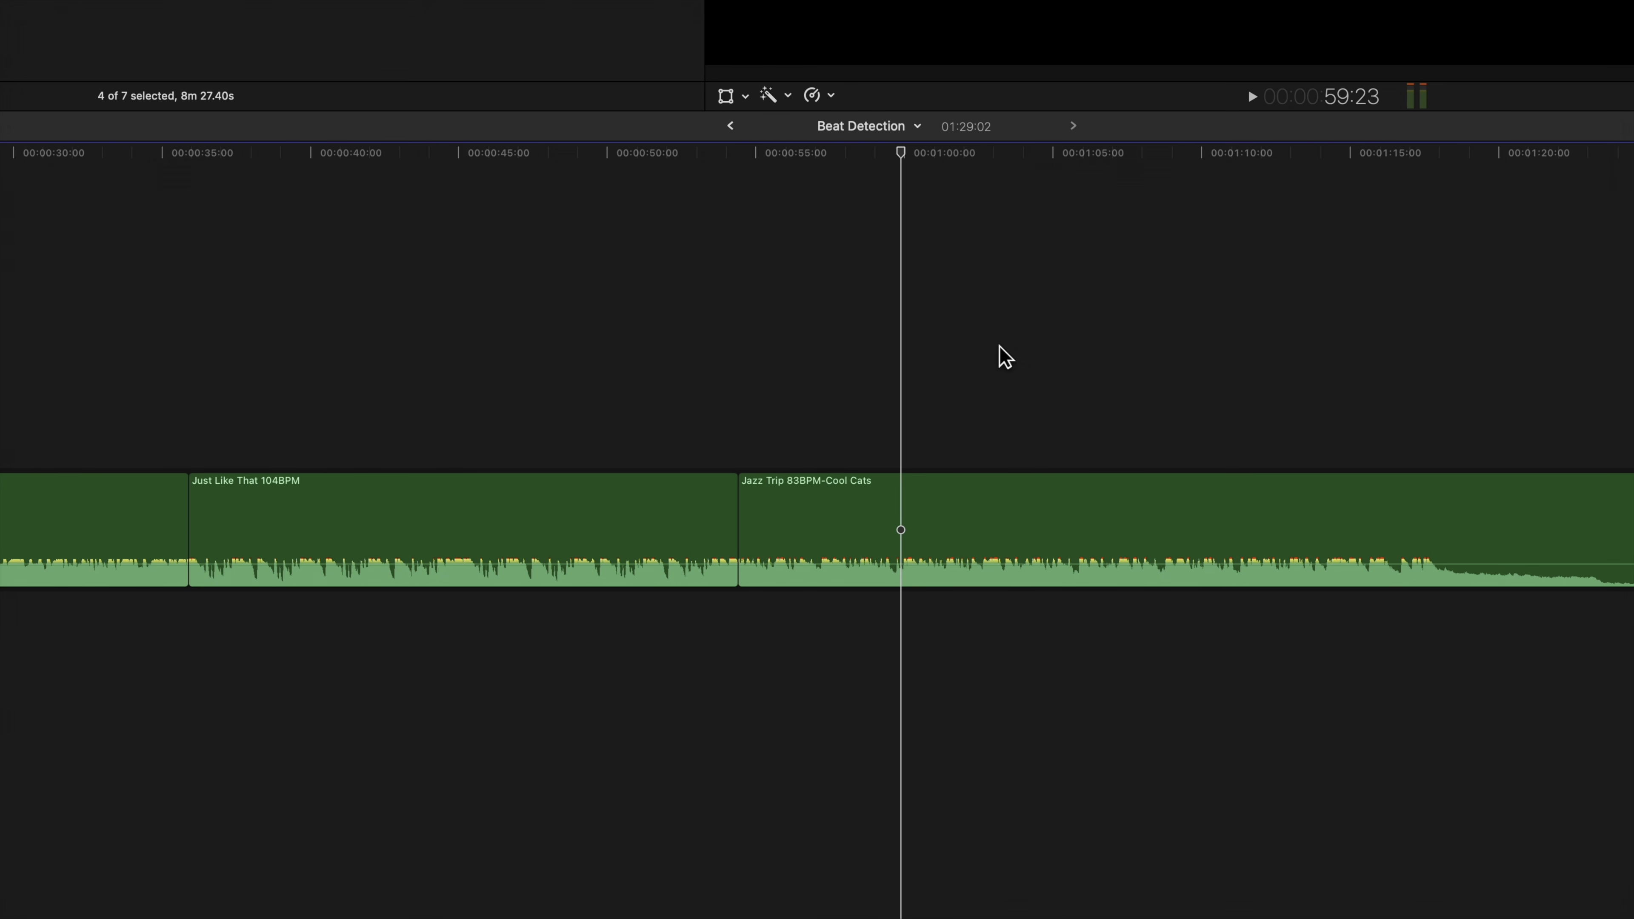
{"action": "key", "text": "s"}
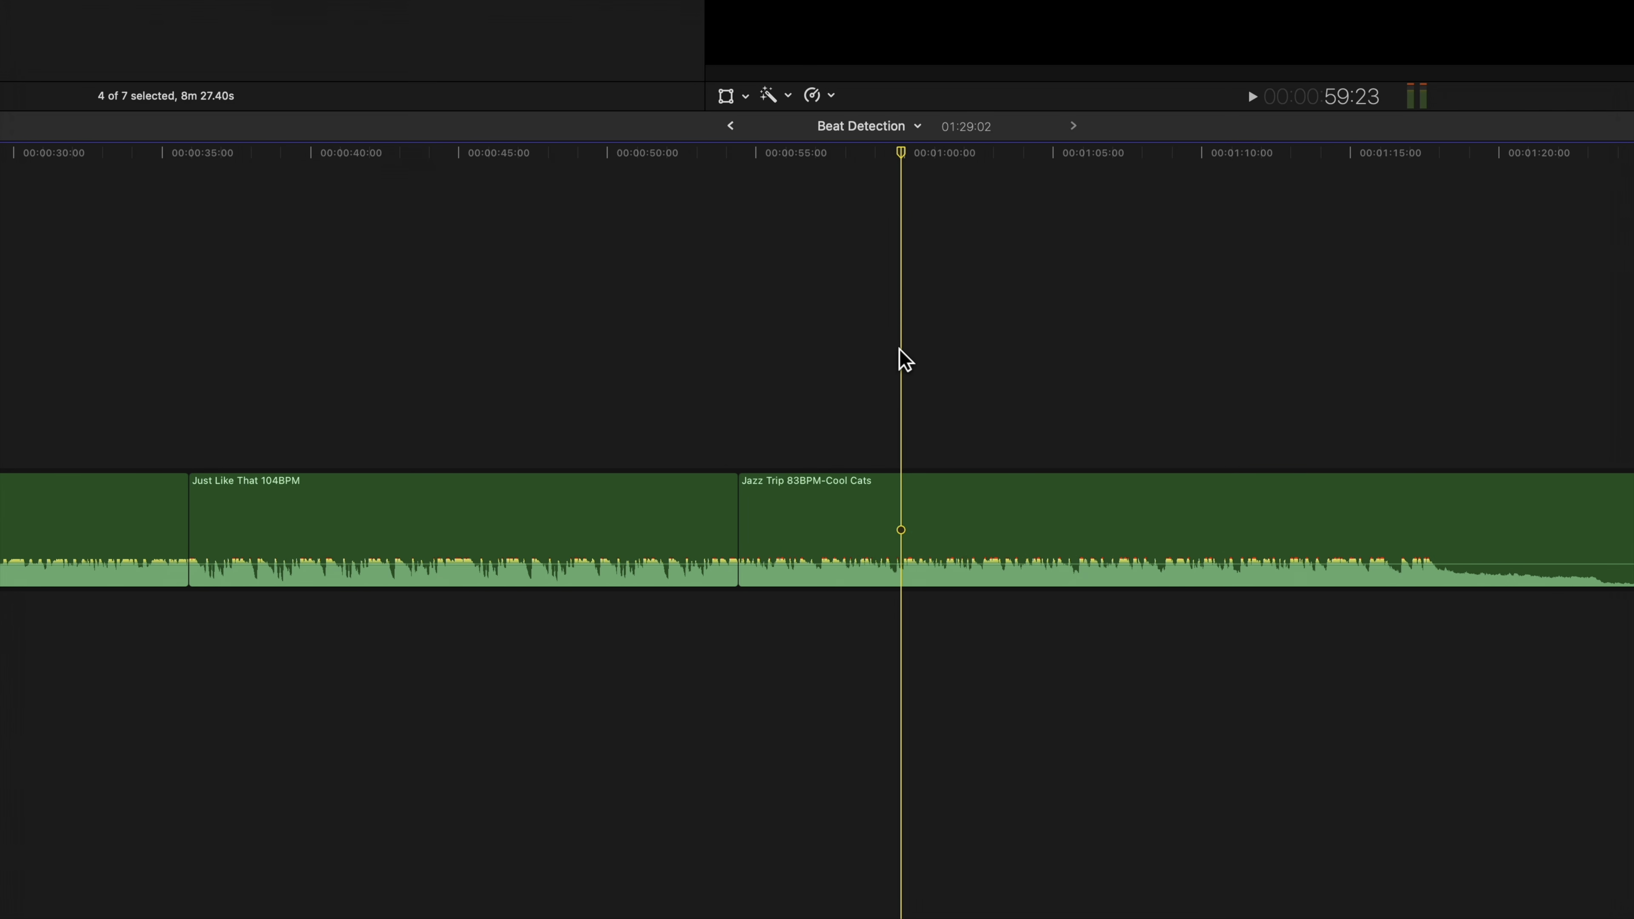
{"action": "scroll", "coordinate": [904, 360], "scroll_direction": "left", "scroll_amount": 5}
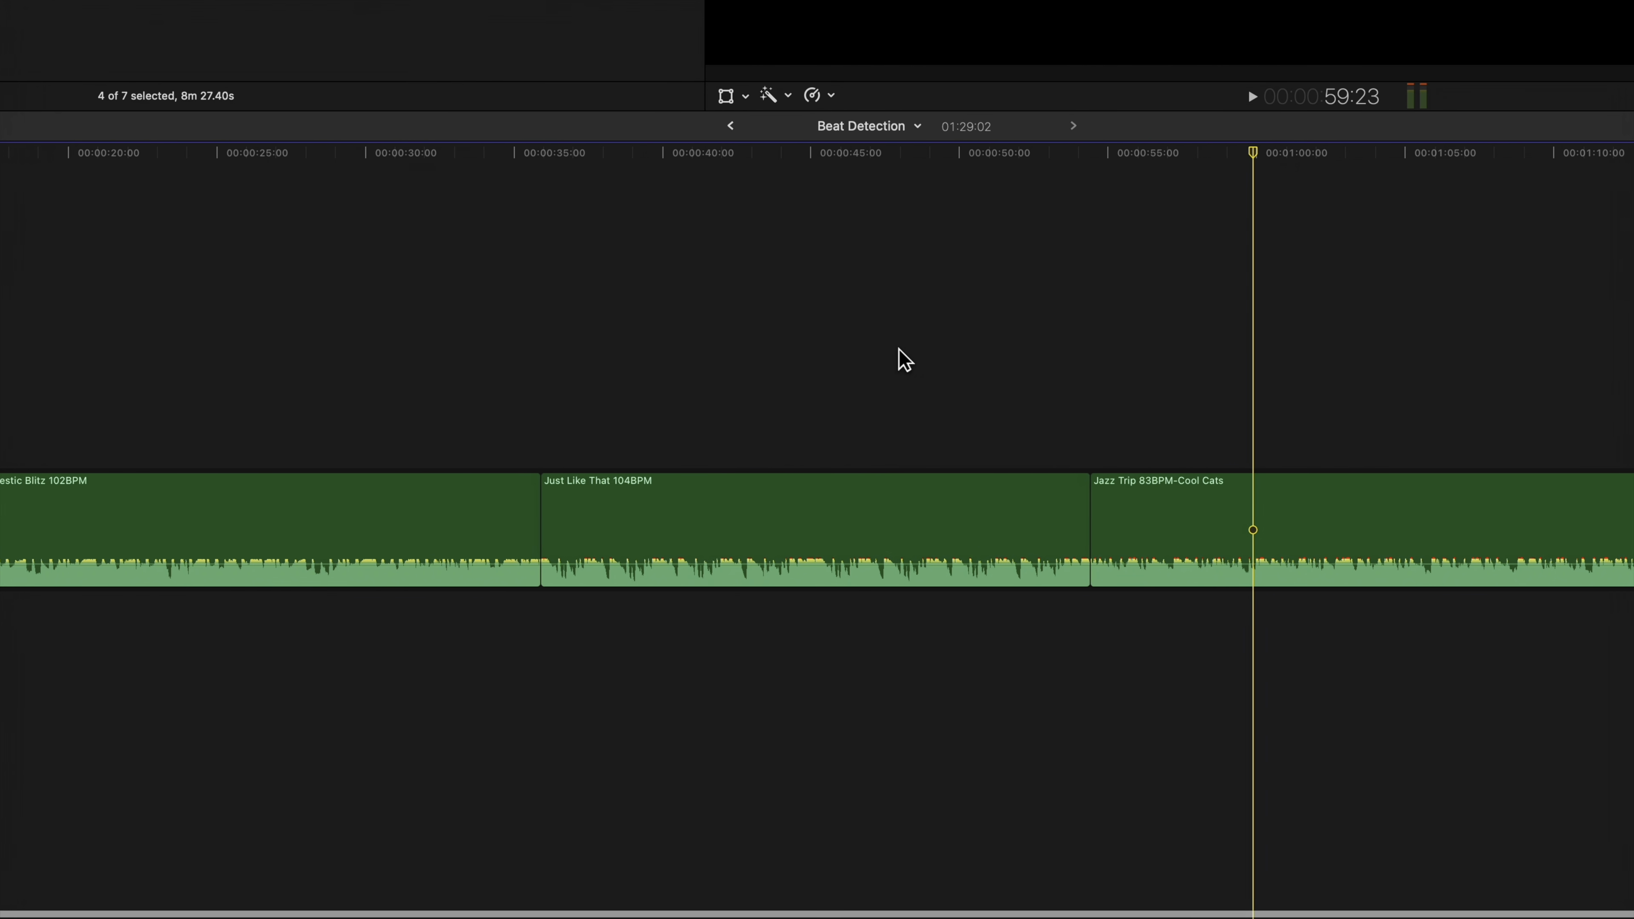
{"action": "scroll", "coordinate": [898, 348], "scroll_direction": "right", "scroll_amount": 1}
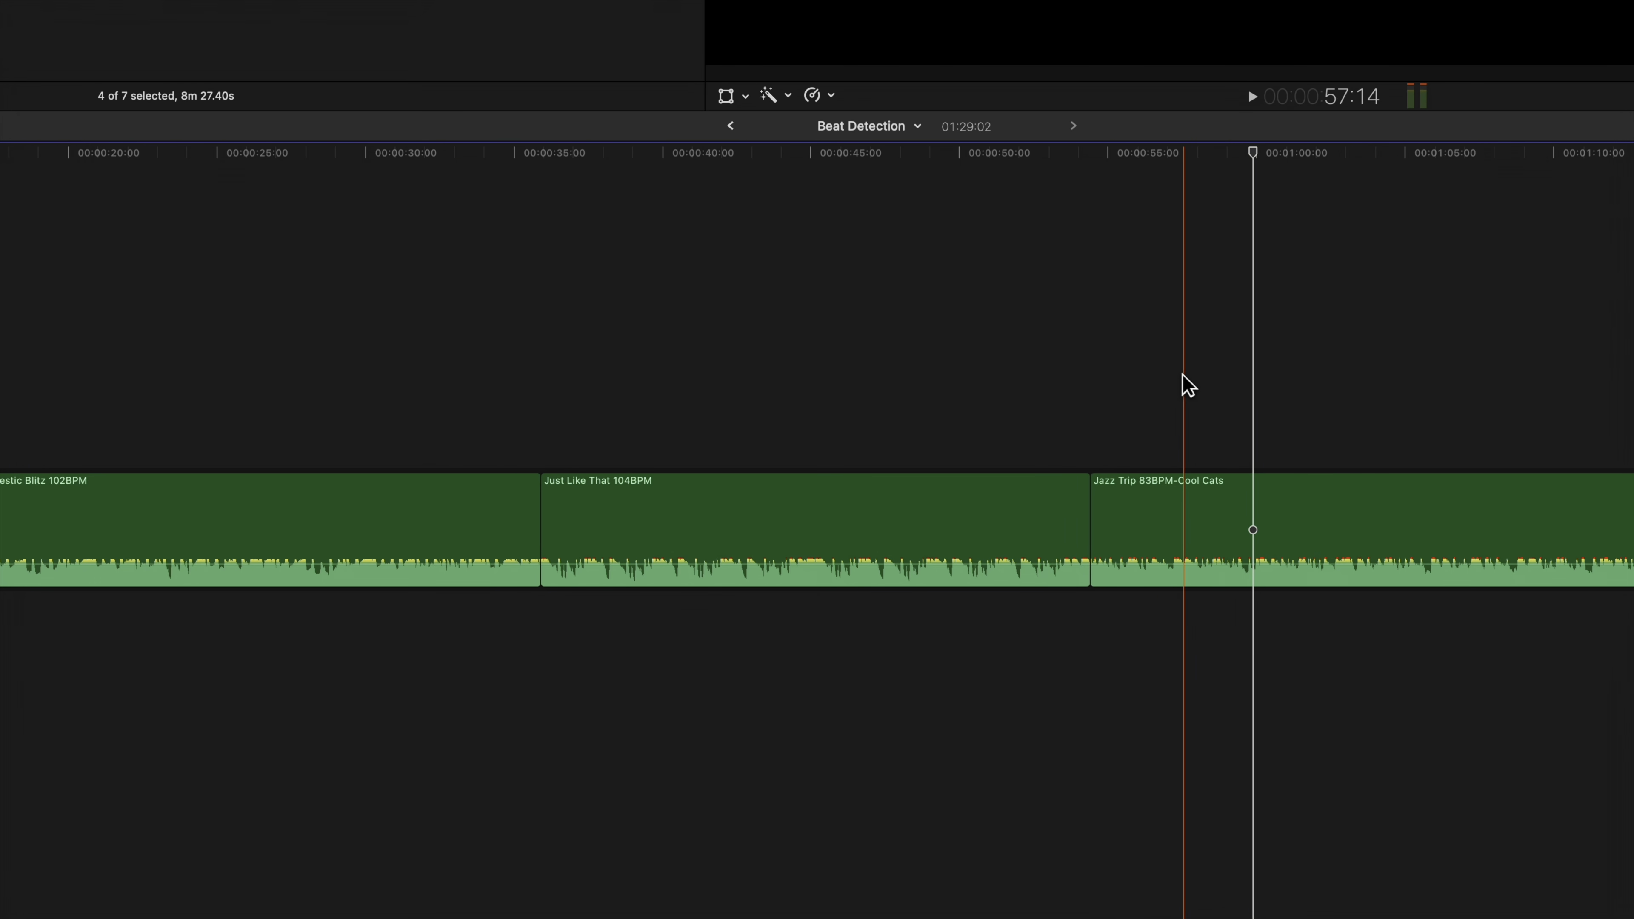
Show the beat grid and place the Jazz Trip clip beneath Just Like That so both start on the same section line
{"action": "key", "text": "0"}
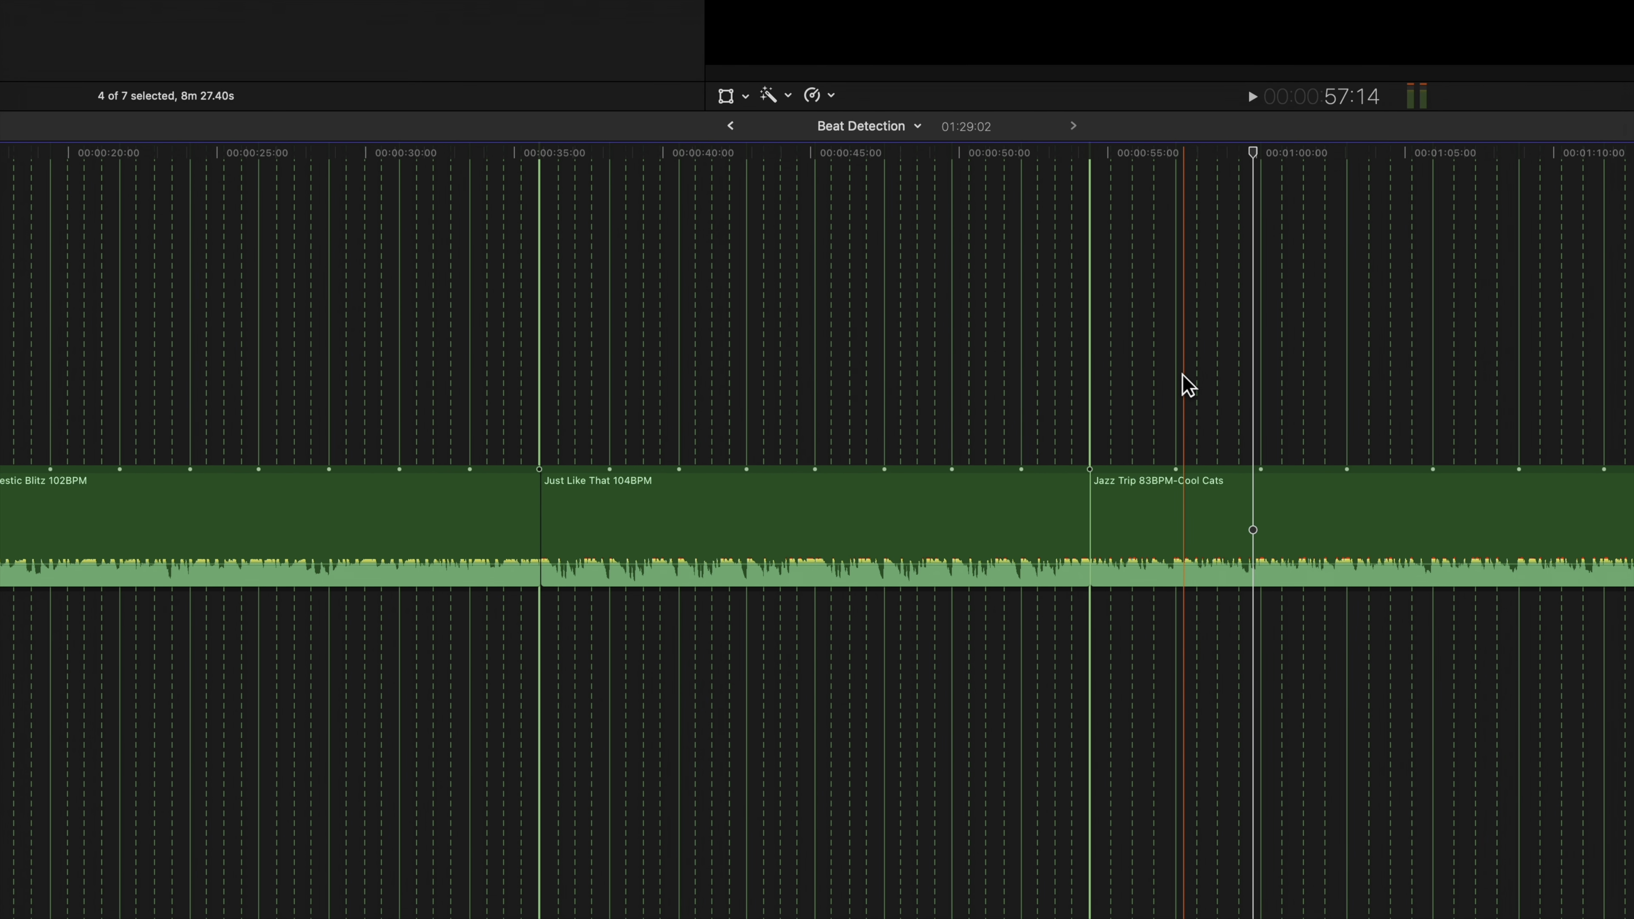
{"action": "key", "text": "super+equal"}
{"action": "scroll", "coordinate": [1184, 386], "scroll_direction": "left", "scroll_amount": 5}
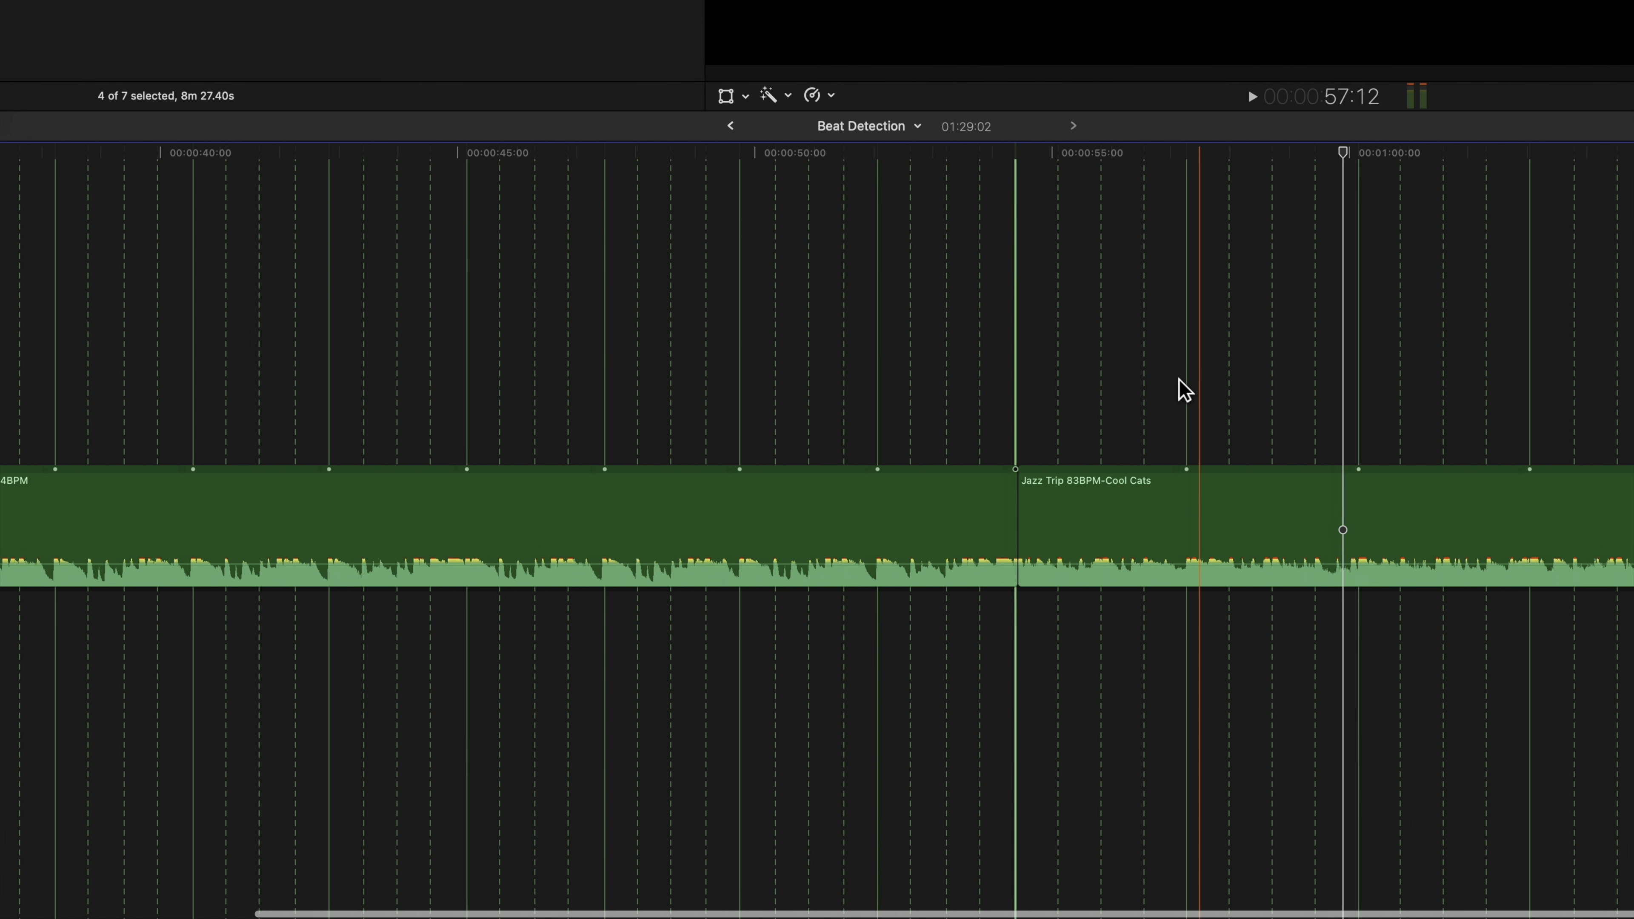
{"action": "left_click_drag", "start_coordinate": [1497, 500], "coordinate": [394, 722]}
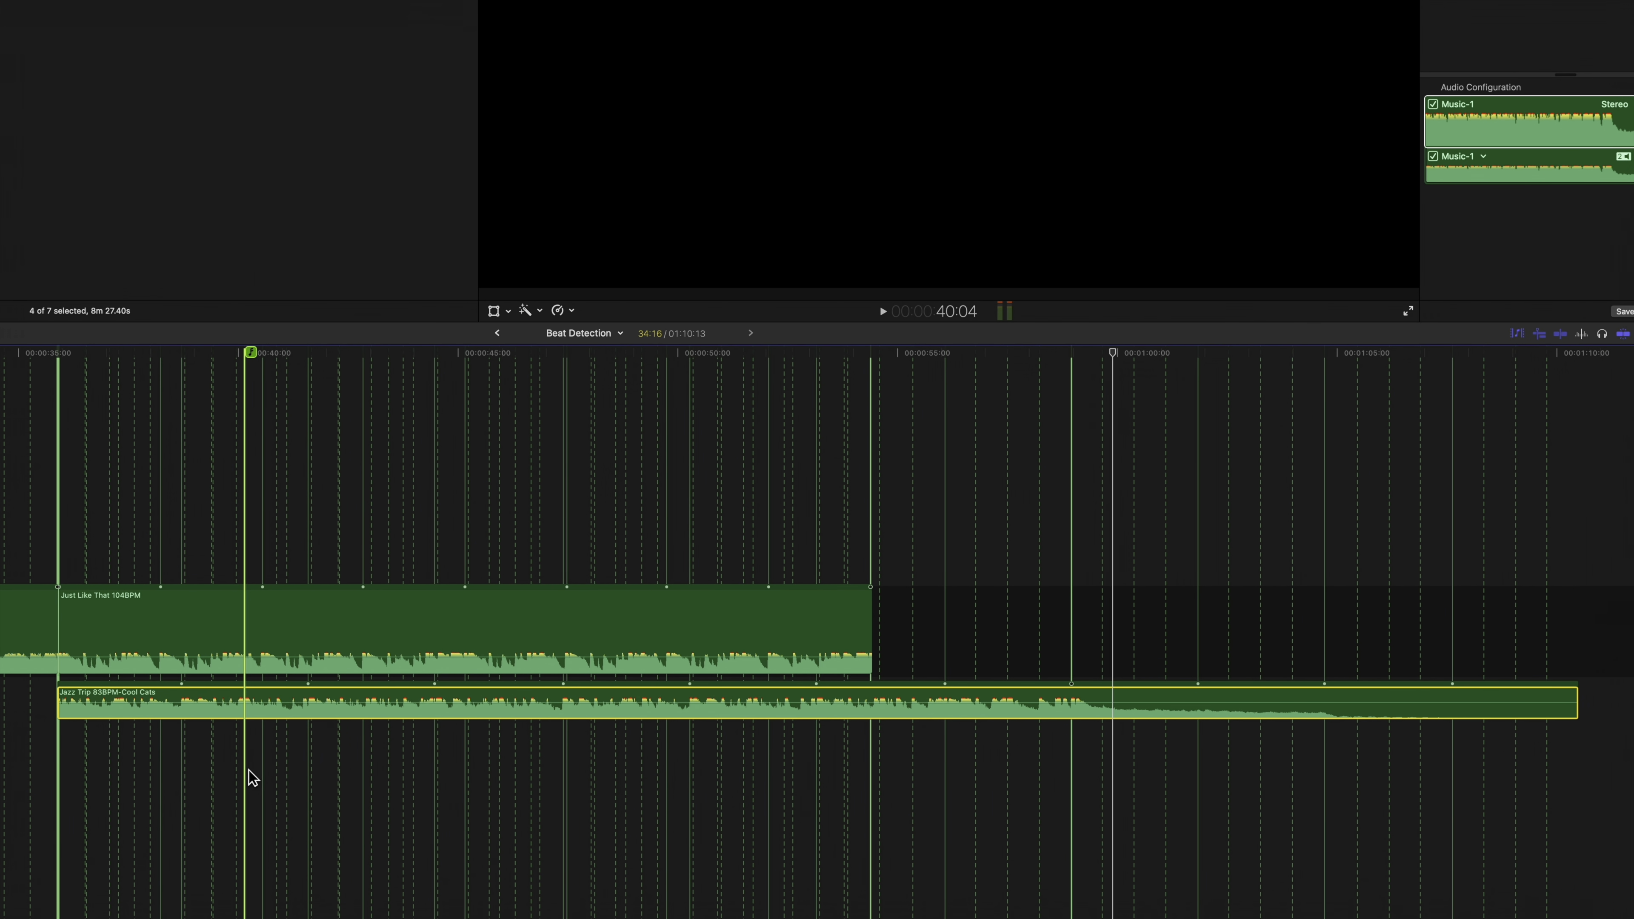
Speed up the Jazz Trip clip to 124% and move it back behind Just Like That in the primary storyline
{"action": "key", "text": "super+r"}
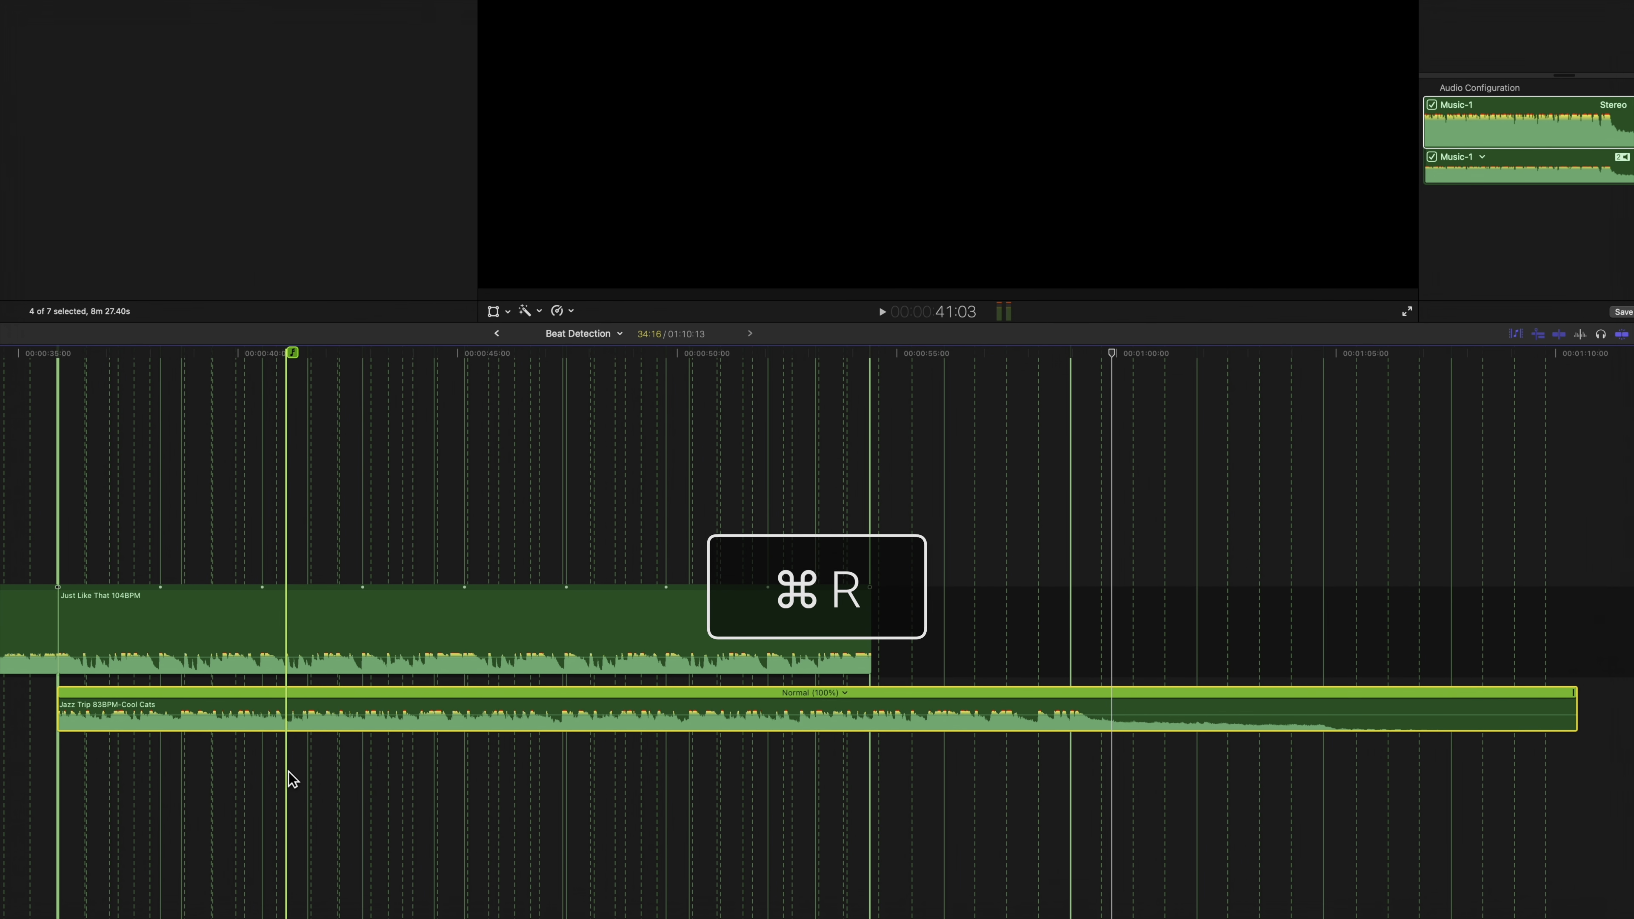
{"action": "left_click_drag", "start_coordinate": [1575, 694], "coordinate": [1279, 702]}
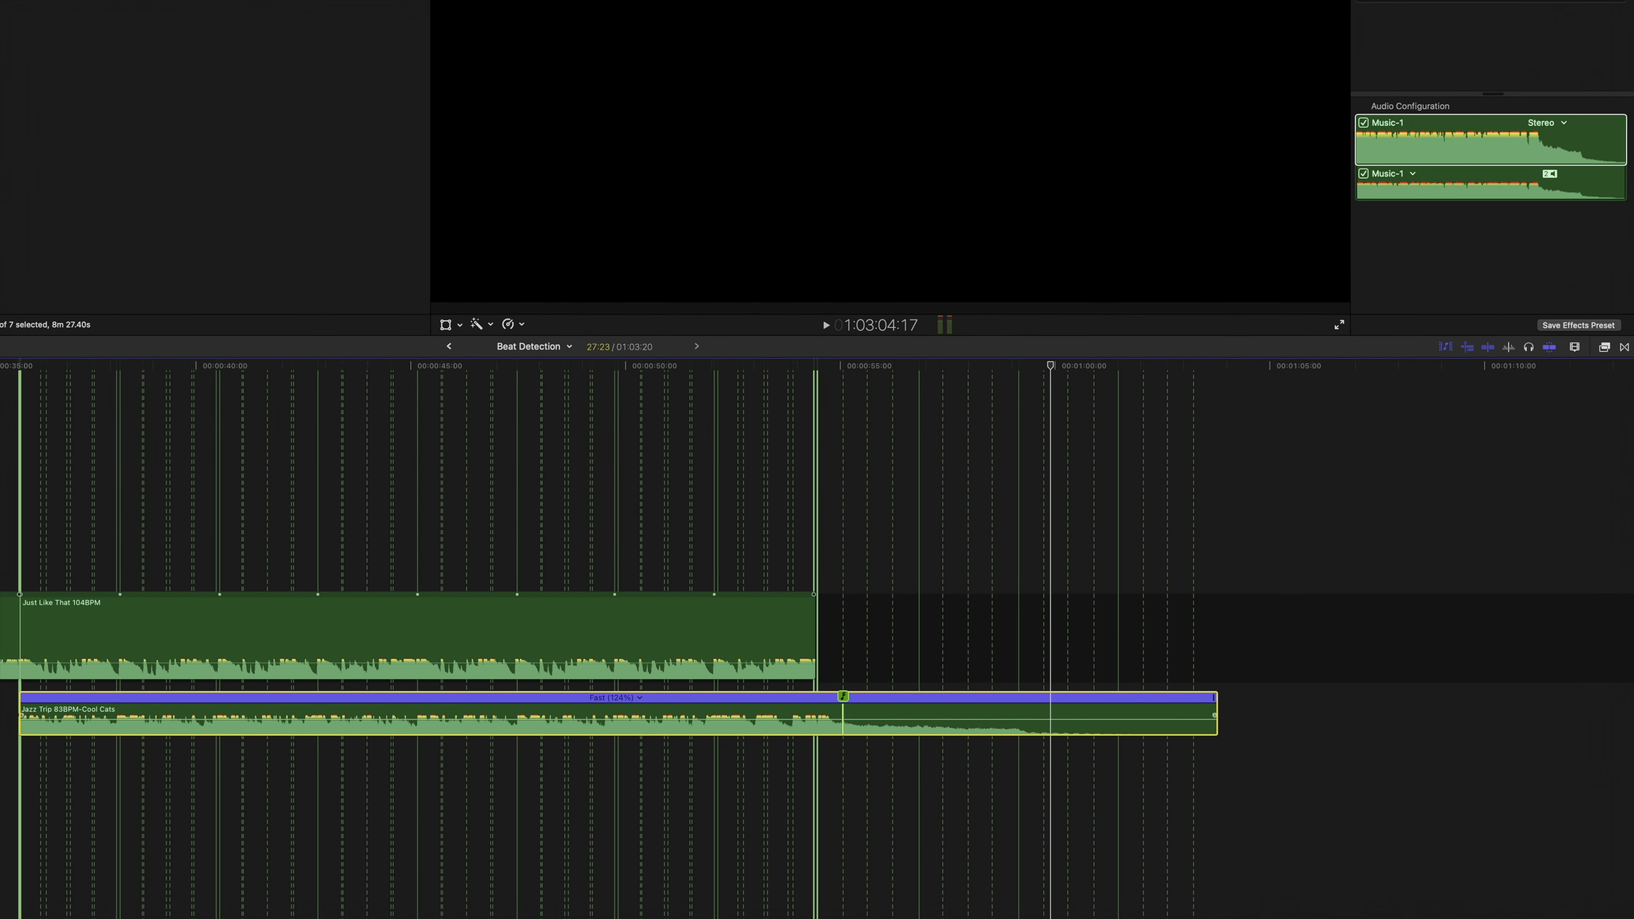
{"action": "left_click_drag", "start_coordinate": [846, 715], "coordinate": [1416, 624]}
{"action": "scroll", "coordinate": [1171, 631], "scroll_direction": "left", "scroll_amount": 10}
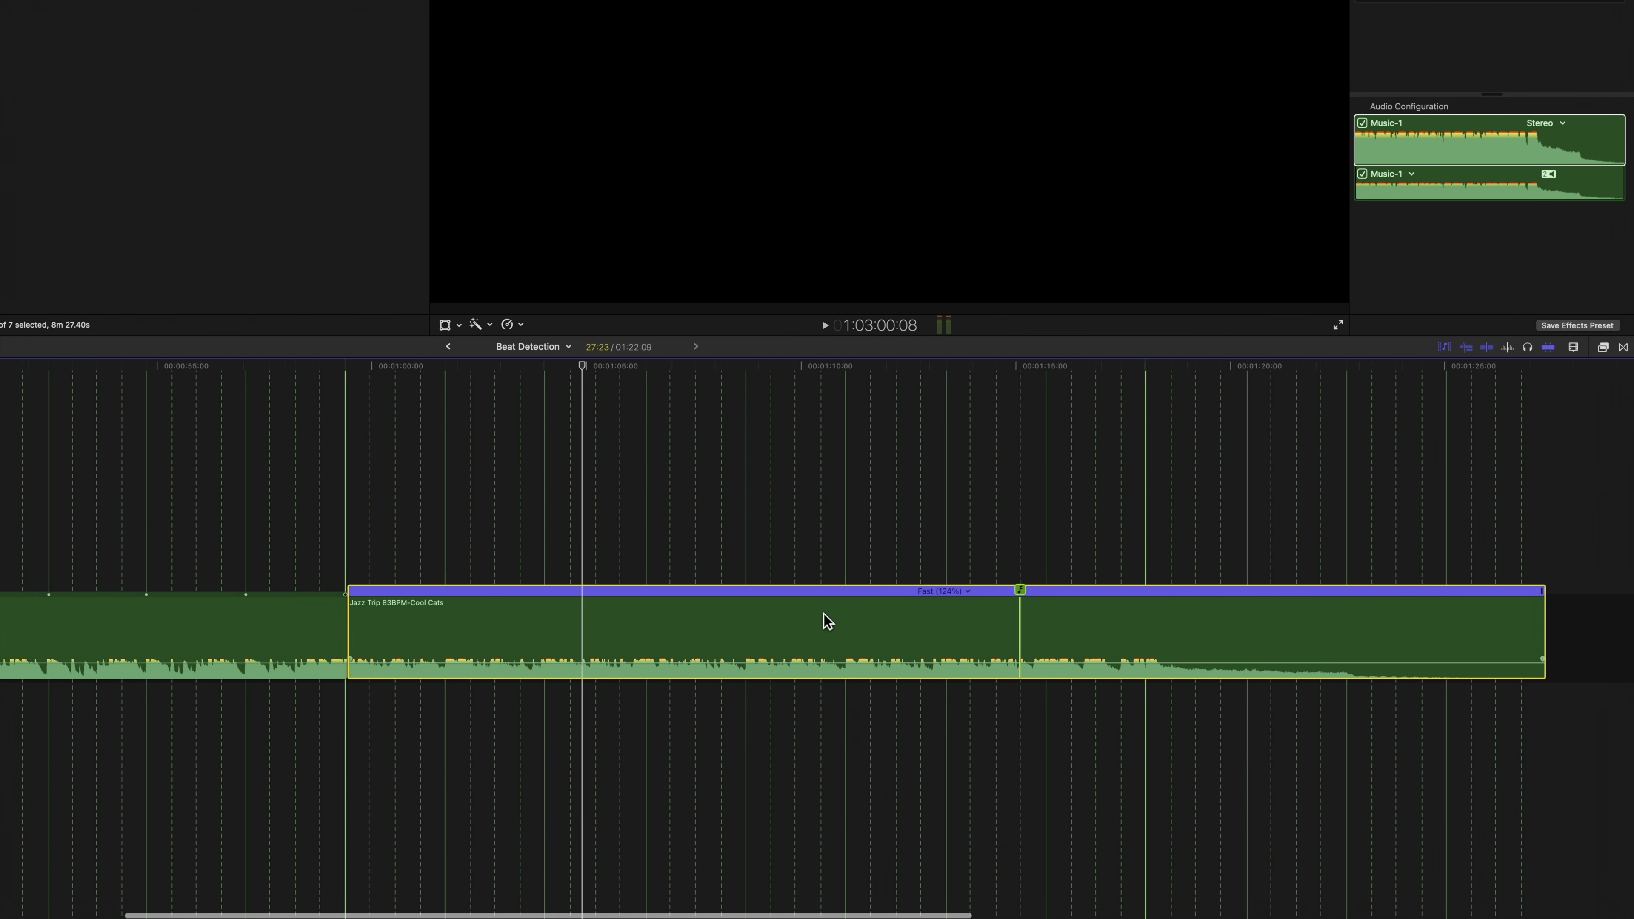
Hide the Jazz Trip clip's retime editor and play across the join from Just Like That into Jazz Trip
{"action": "scroll", "coordinate": [823, 614], "scroll_direction": "left", "scroll_amount": 2}
{"action": "key", "text": "super+r"}
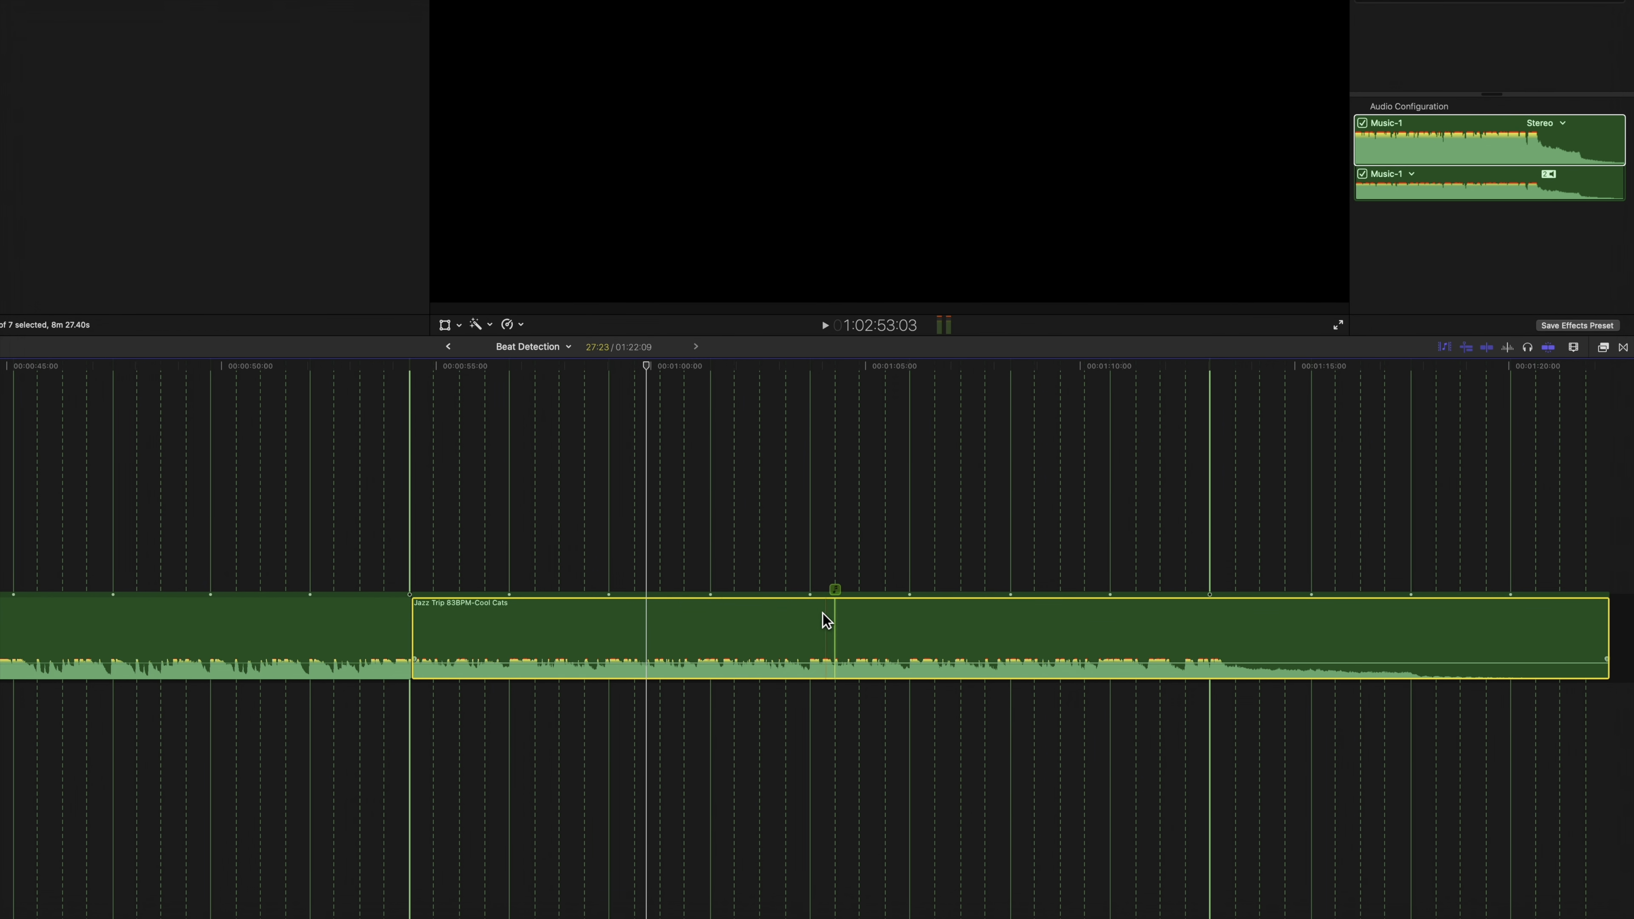
{"action": "left_click", "coordinate": [78, 490]}
{"action": "key", "text": "space"}
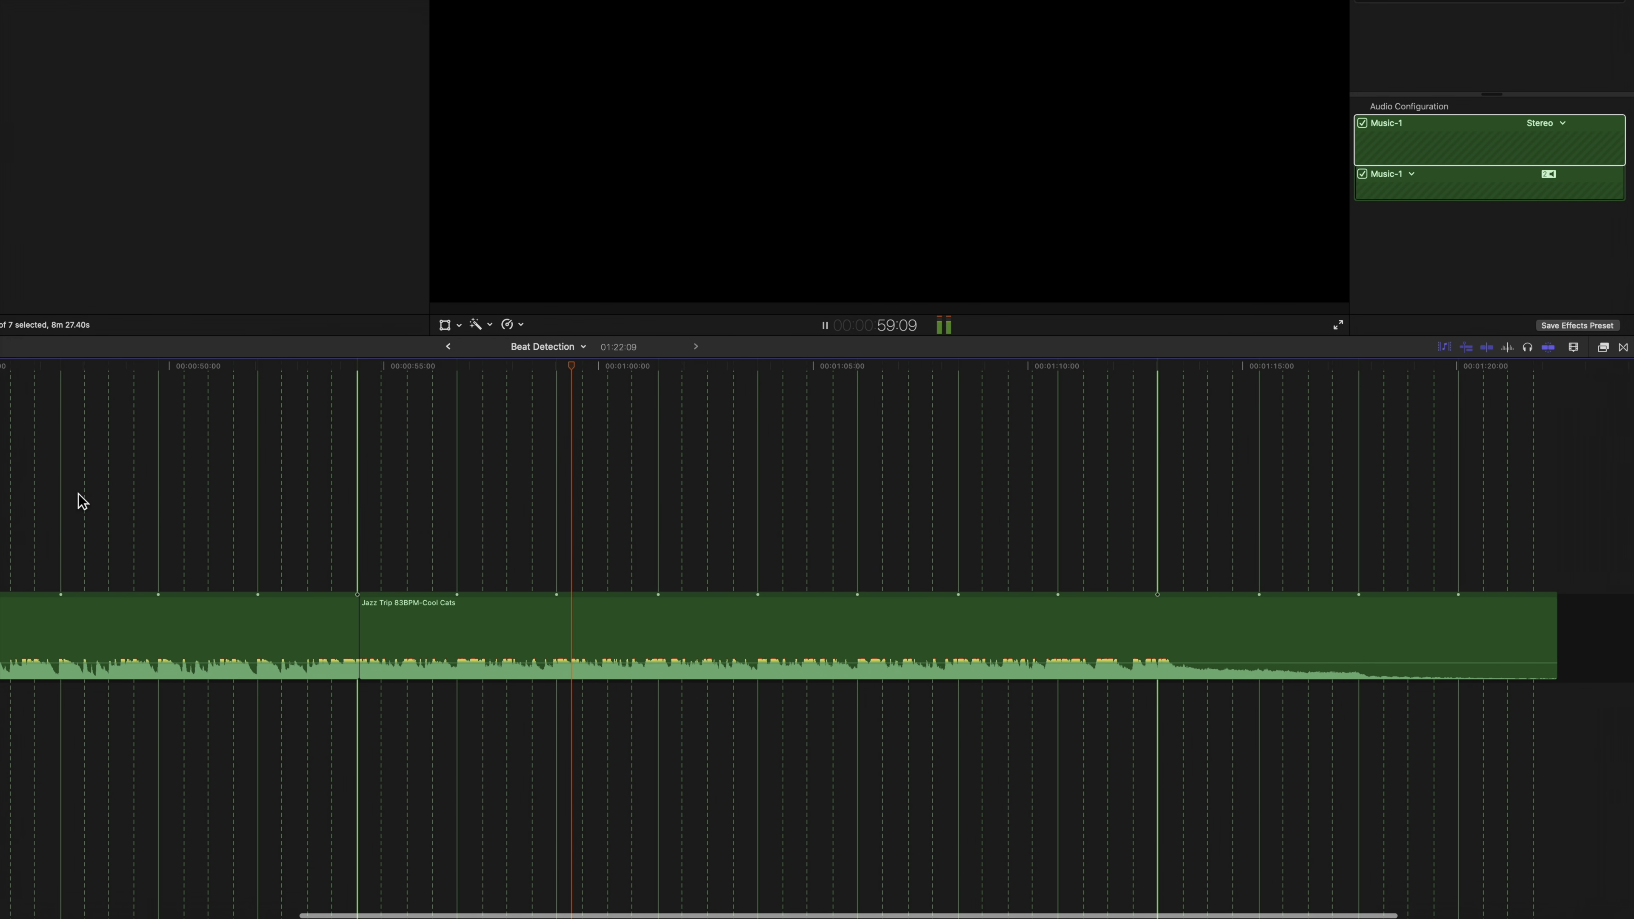
{"action": "key", "text": "space"}
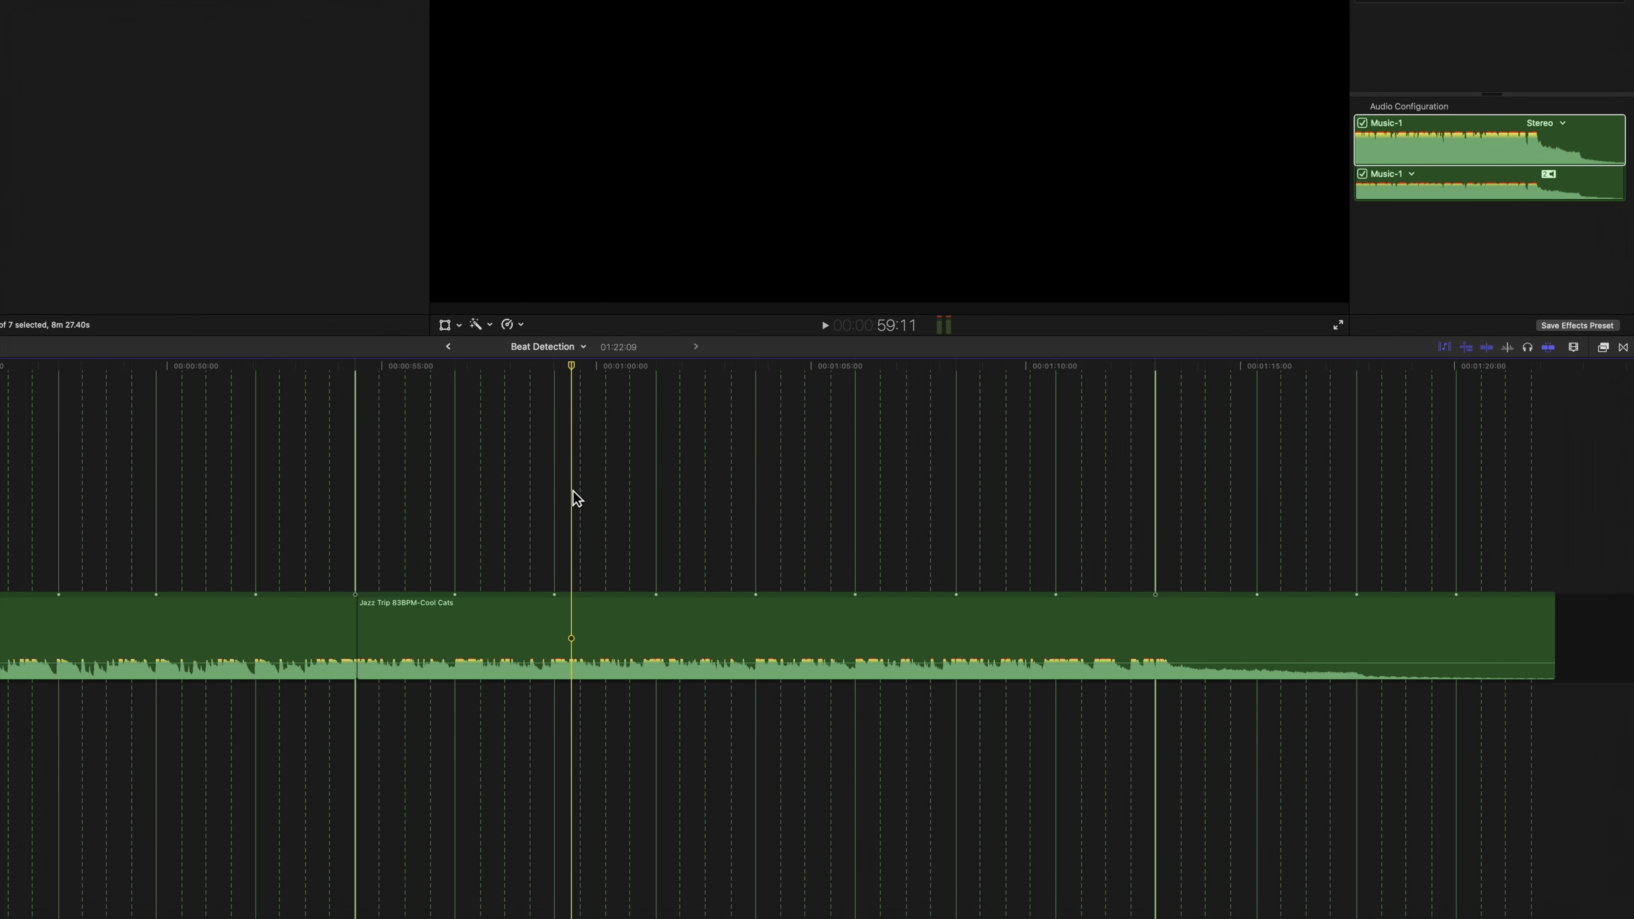
Split Jazz Trip at the first bar line after its start, then blade the second part's speed at the playhead, accepting that Beat Detection is disabled
{"action": "scroll", "coordinate": [574, 497], "scroll_direction": "right", "scroll_amount": 1}
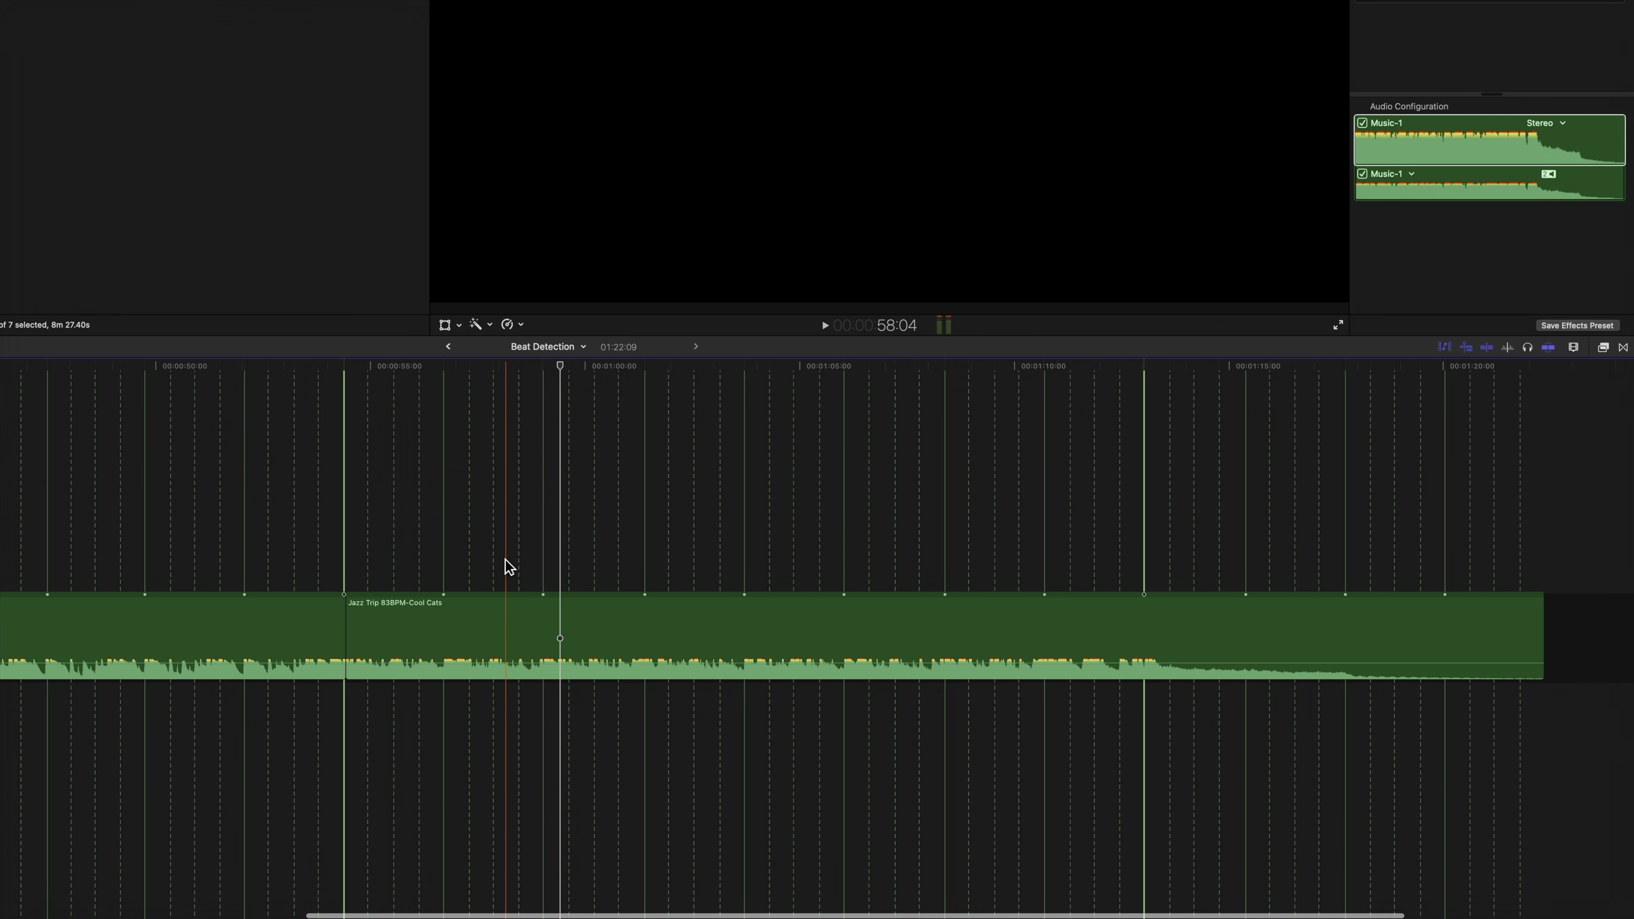
{"action": "key", "text": "super+b"}
{"action": "key", "text": "super+b"}
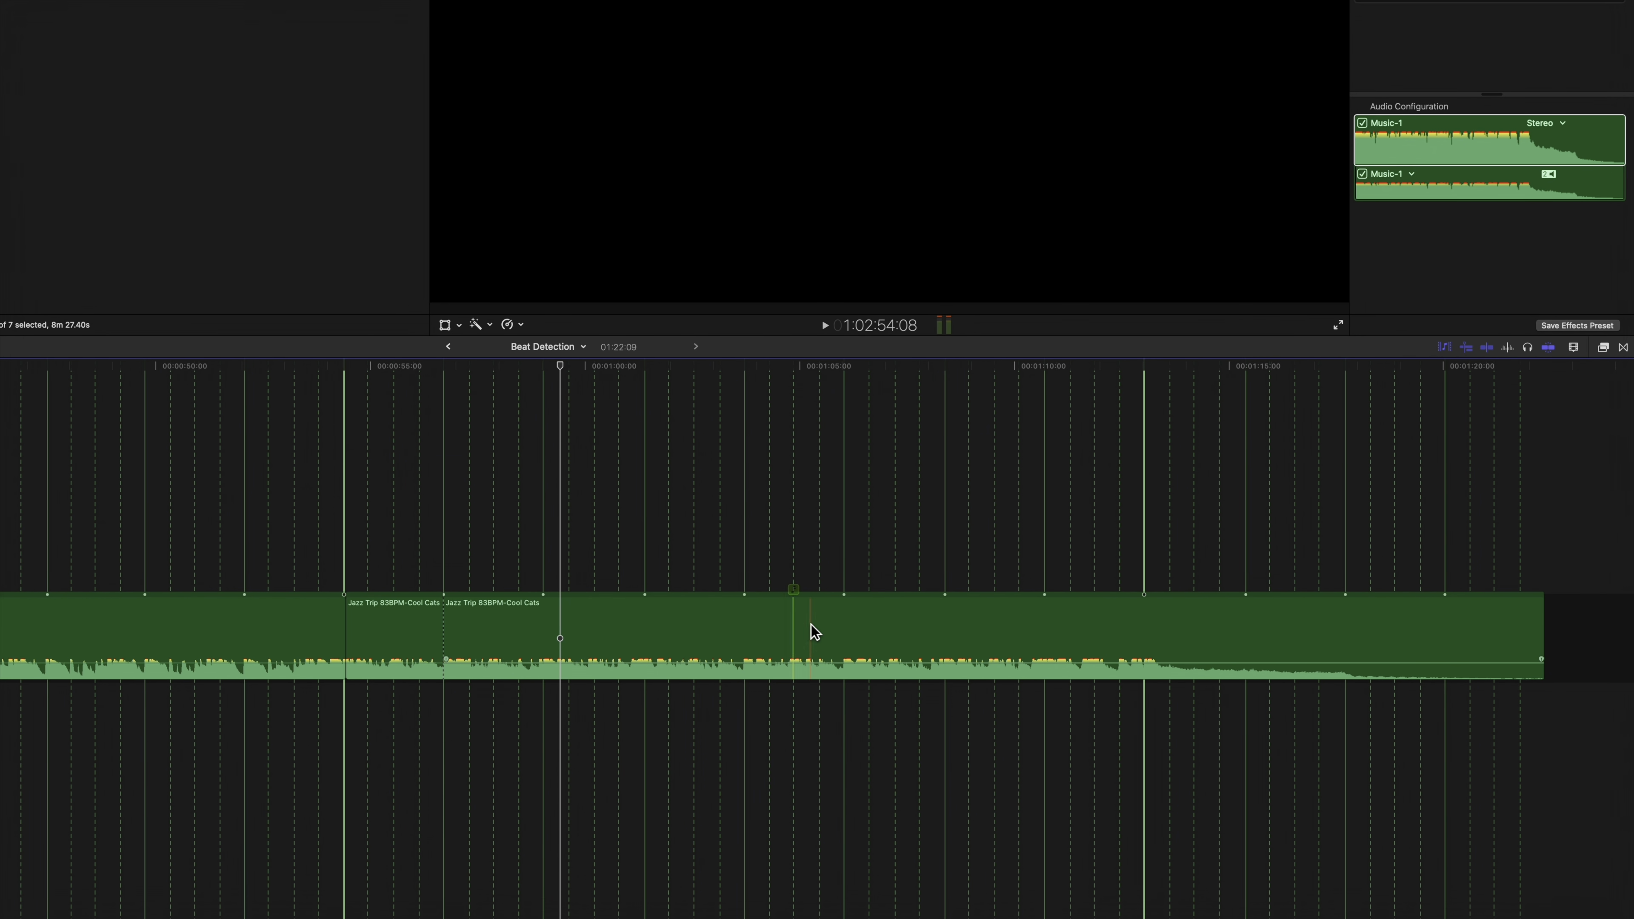
{"action": "key", "text": "shift+b"}
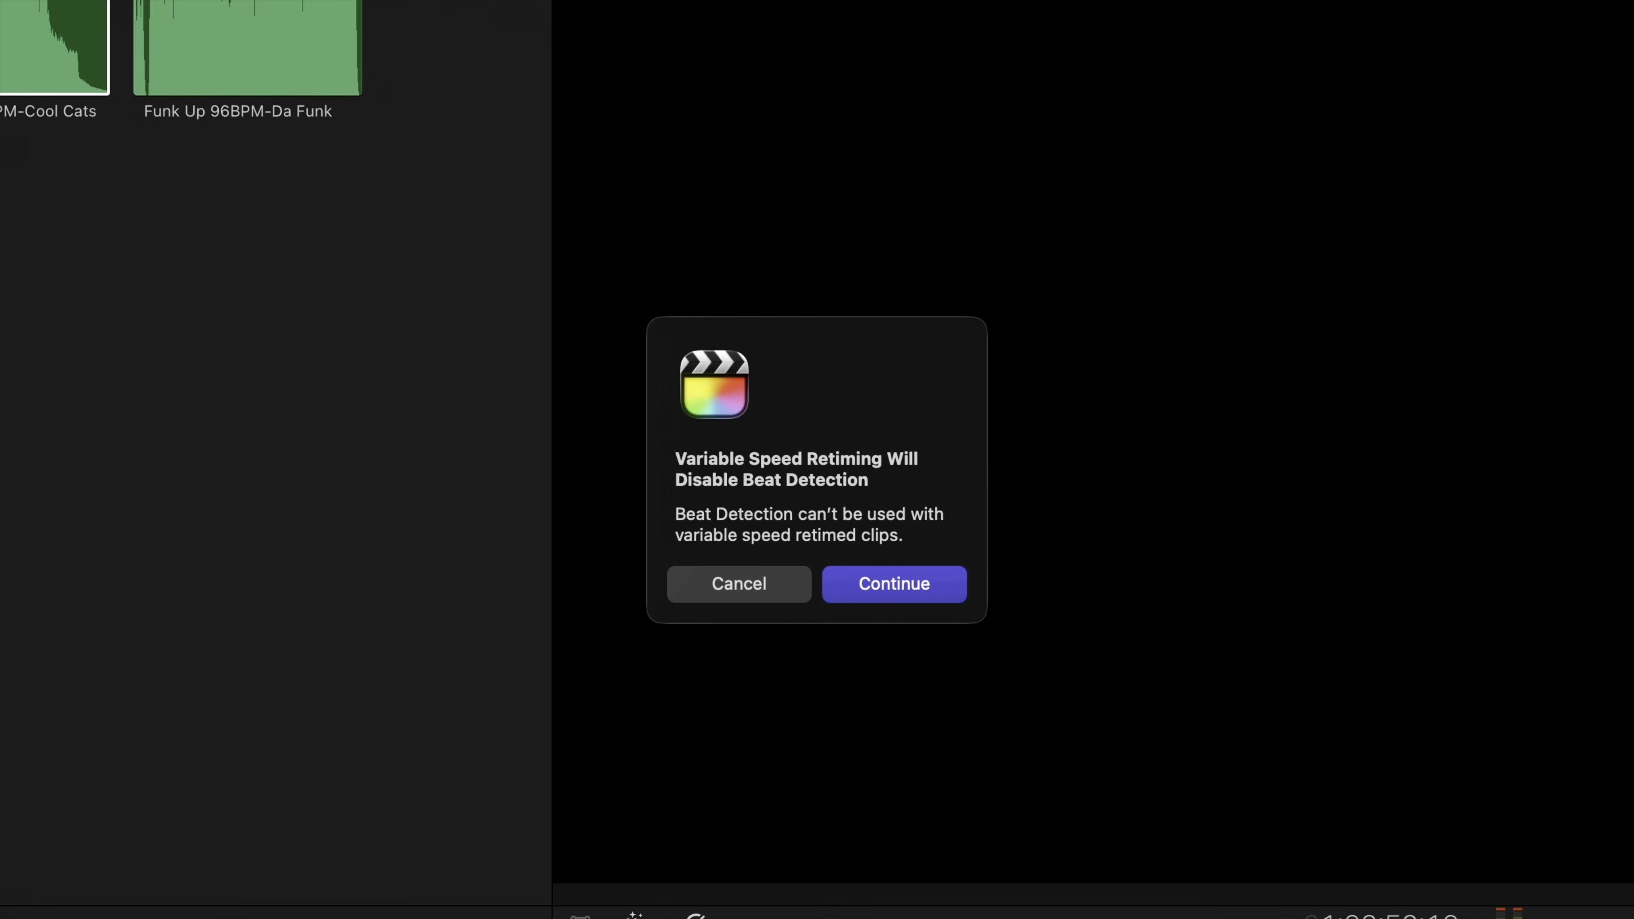
{"action": "left_click", "coordinate": [910, 596]}
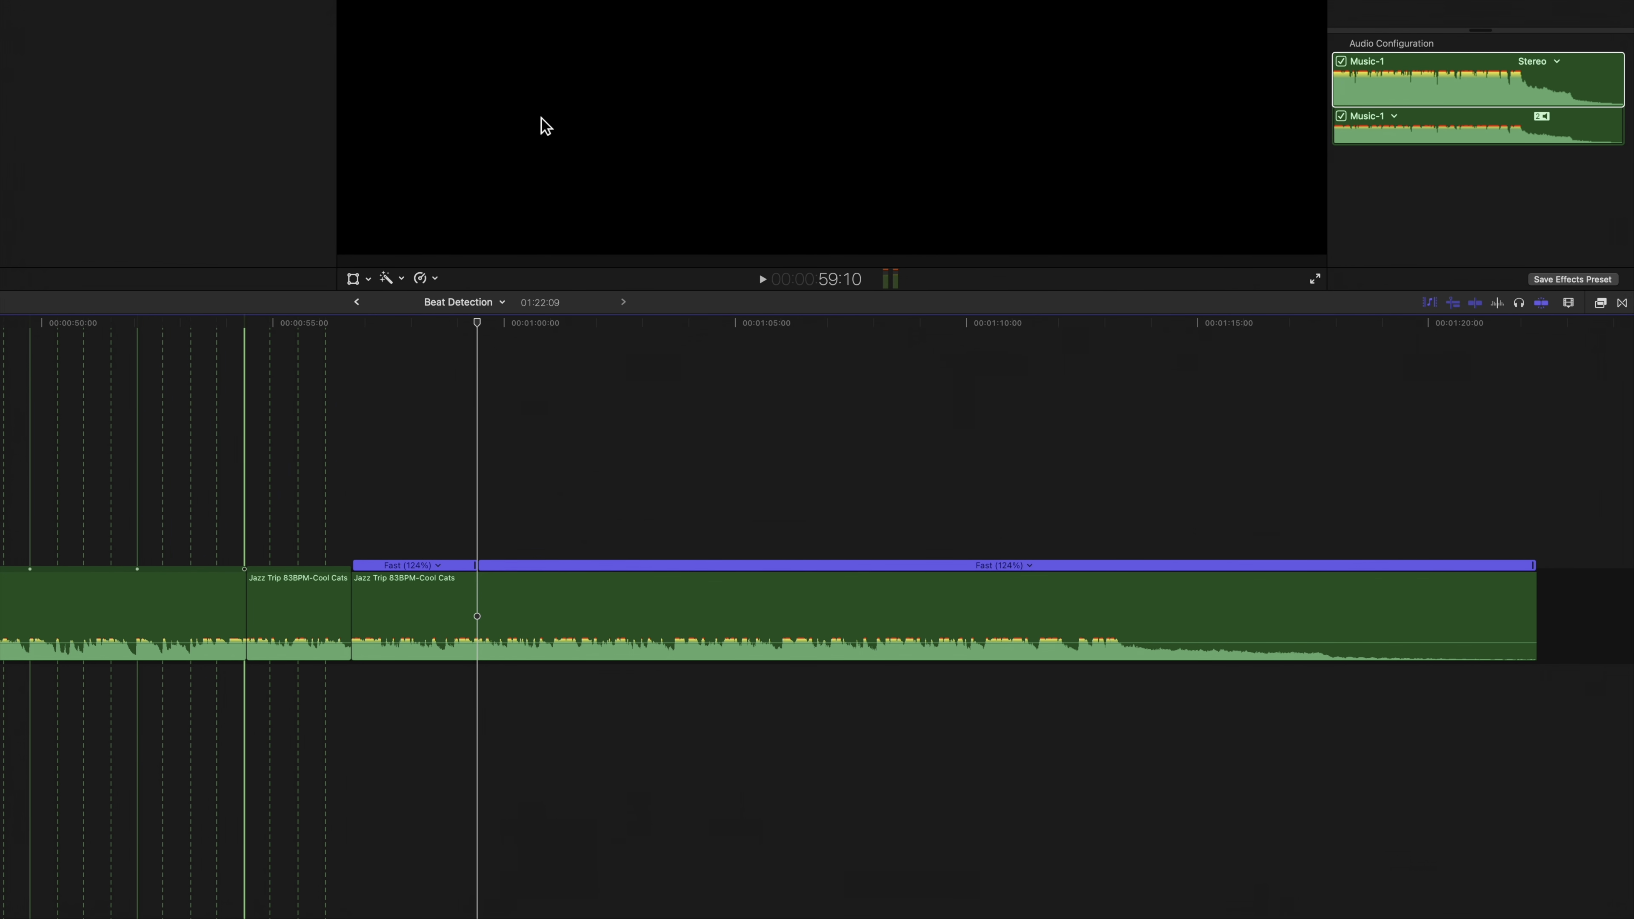
Set the Jazz Trip speed segment after the playhead to Normal (100%), then hide the beat grid and the retime editor
{"action": "left_click", "coordinate": [597, 563]}
{"action": "key", "text": "shift+n"}
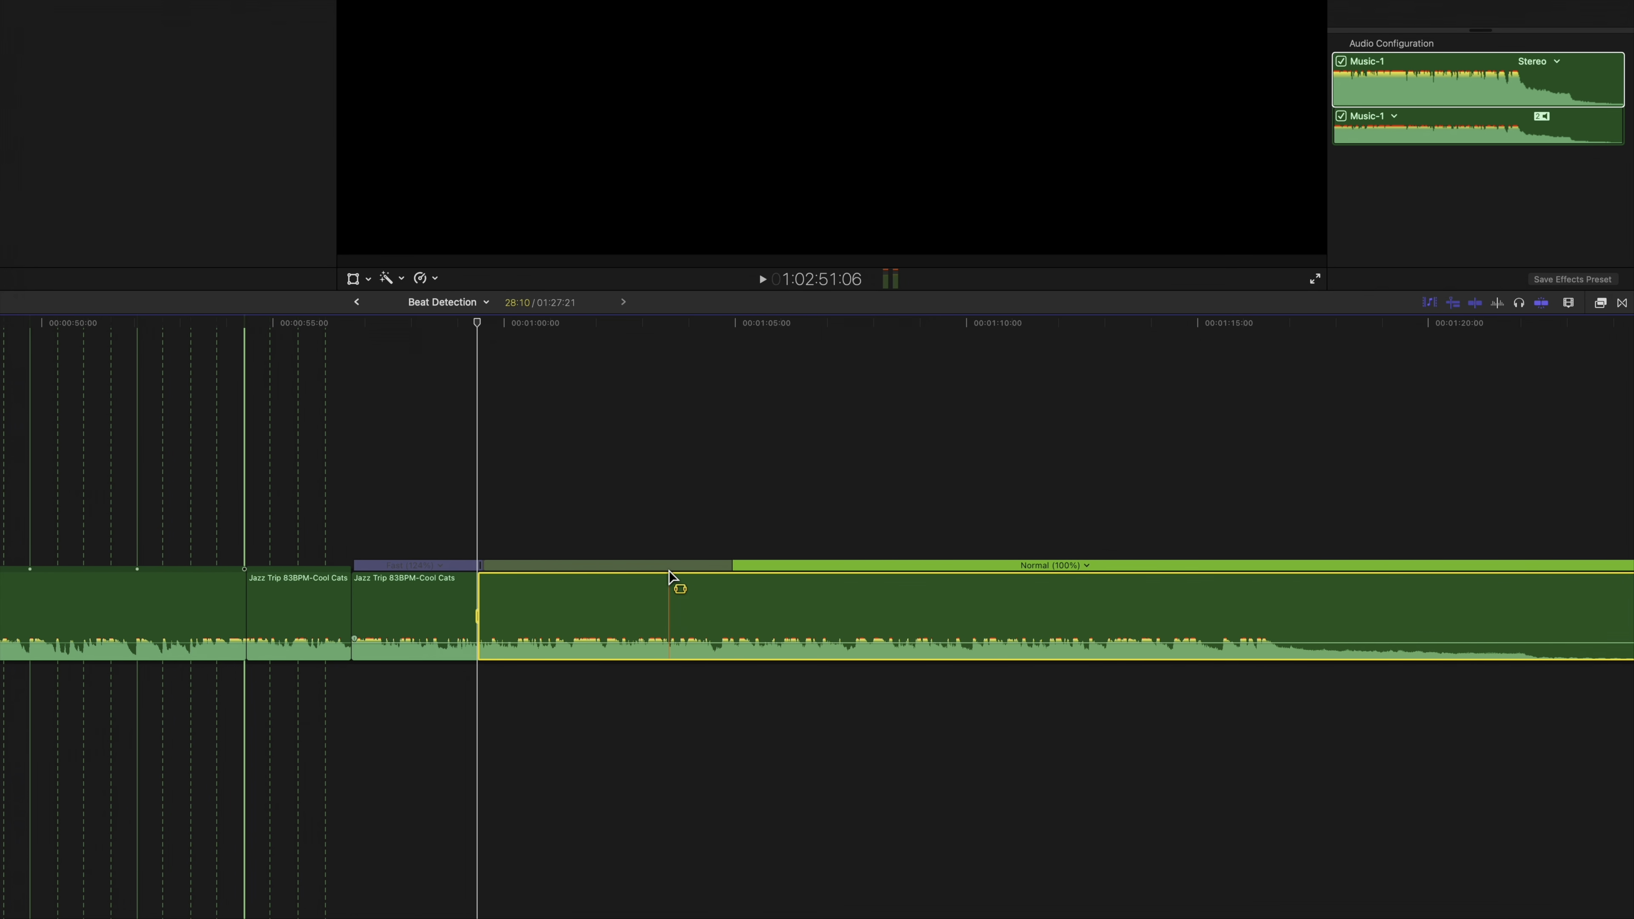
{"action": "key", "text": "0"}
{"action": "key", "text": "super+r"}
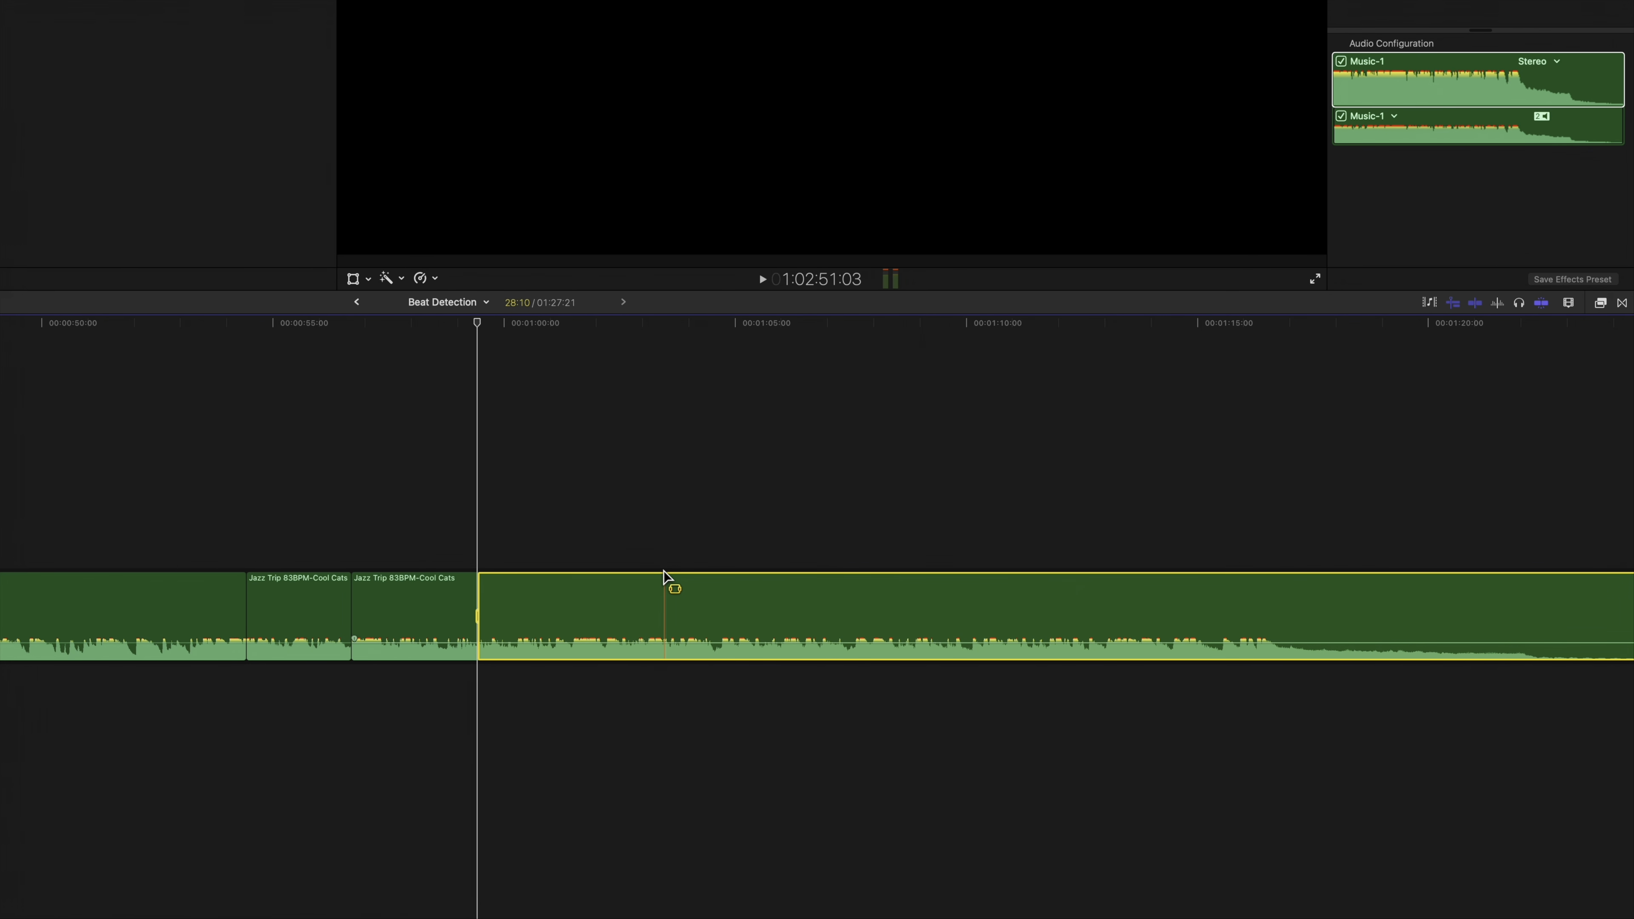
Show the retime editor on the last Jazz Trip clip and play through its transition from fast to normal speed
{"action": "key", "text": "super+minus"}
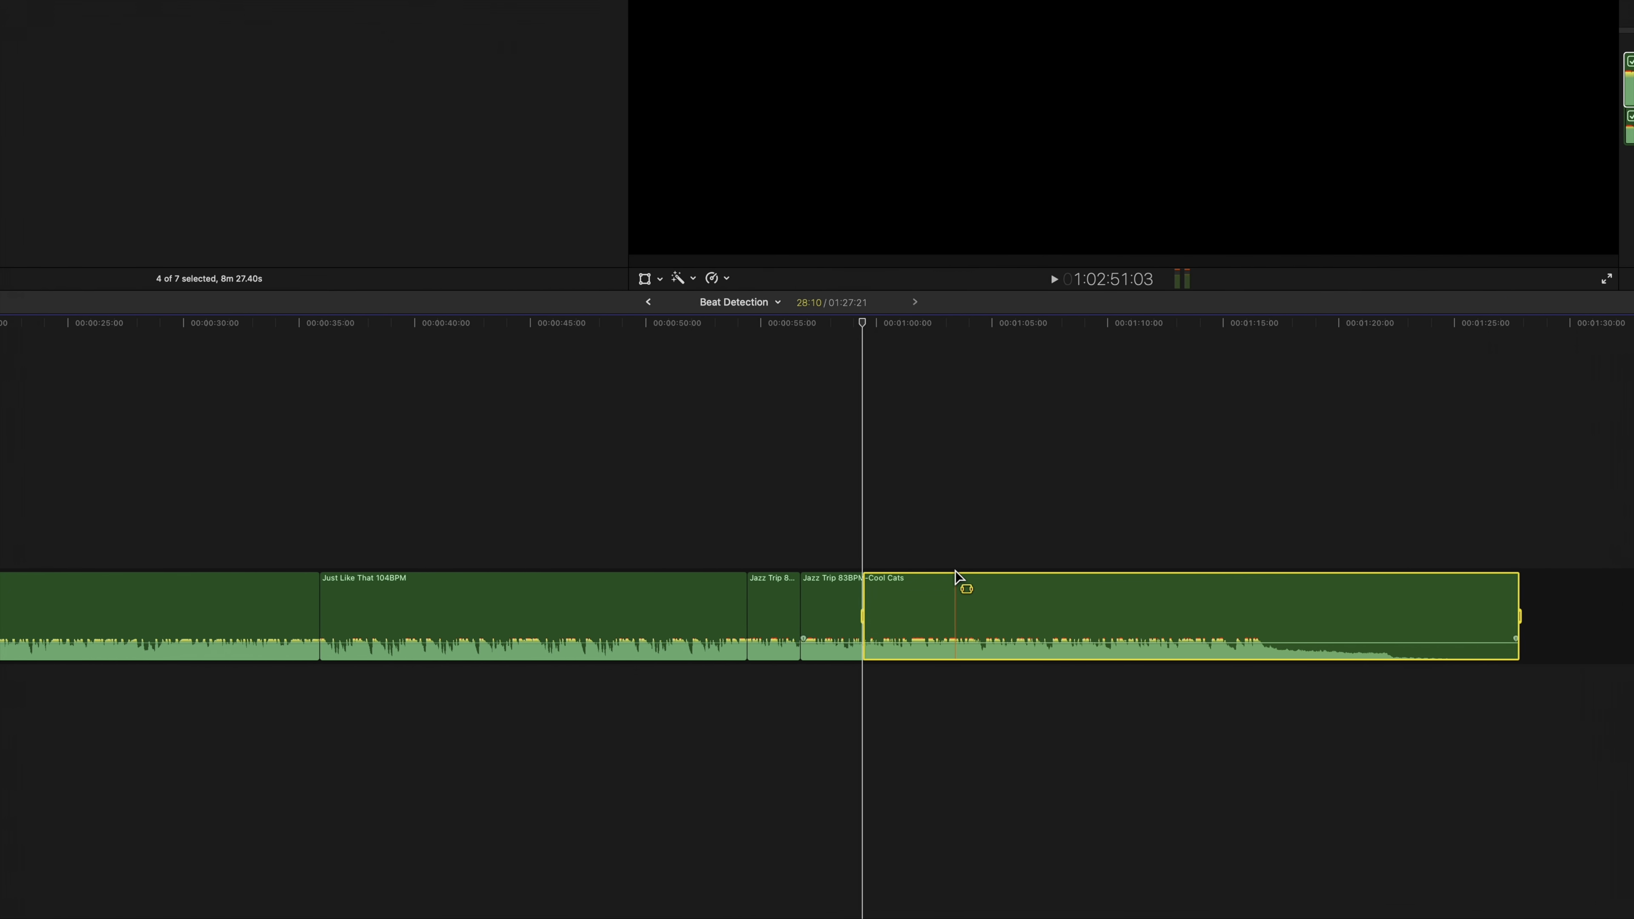
{"action": "left_click", "coordinate": [650, 518]}
{"action": "left_click", "coordinate": [977, 519]}
{"action": "key", "text": "super+r"}
{"action": "left_click", "coordinate": [732, 498]}
{"action": "key", "text": "space"}
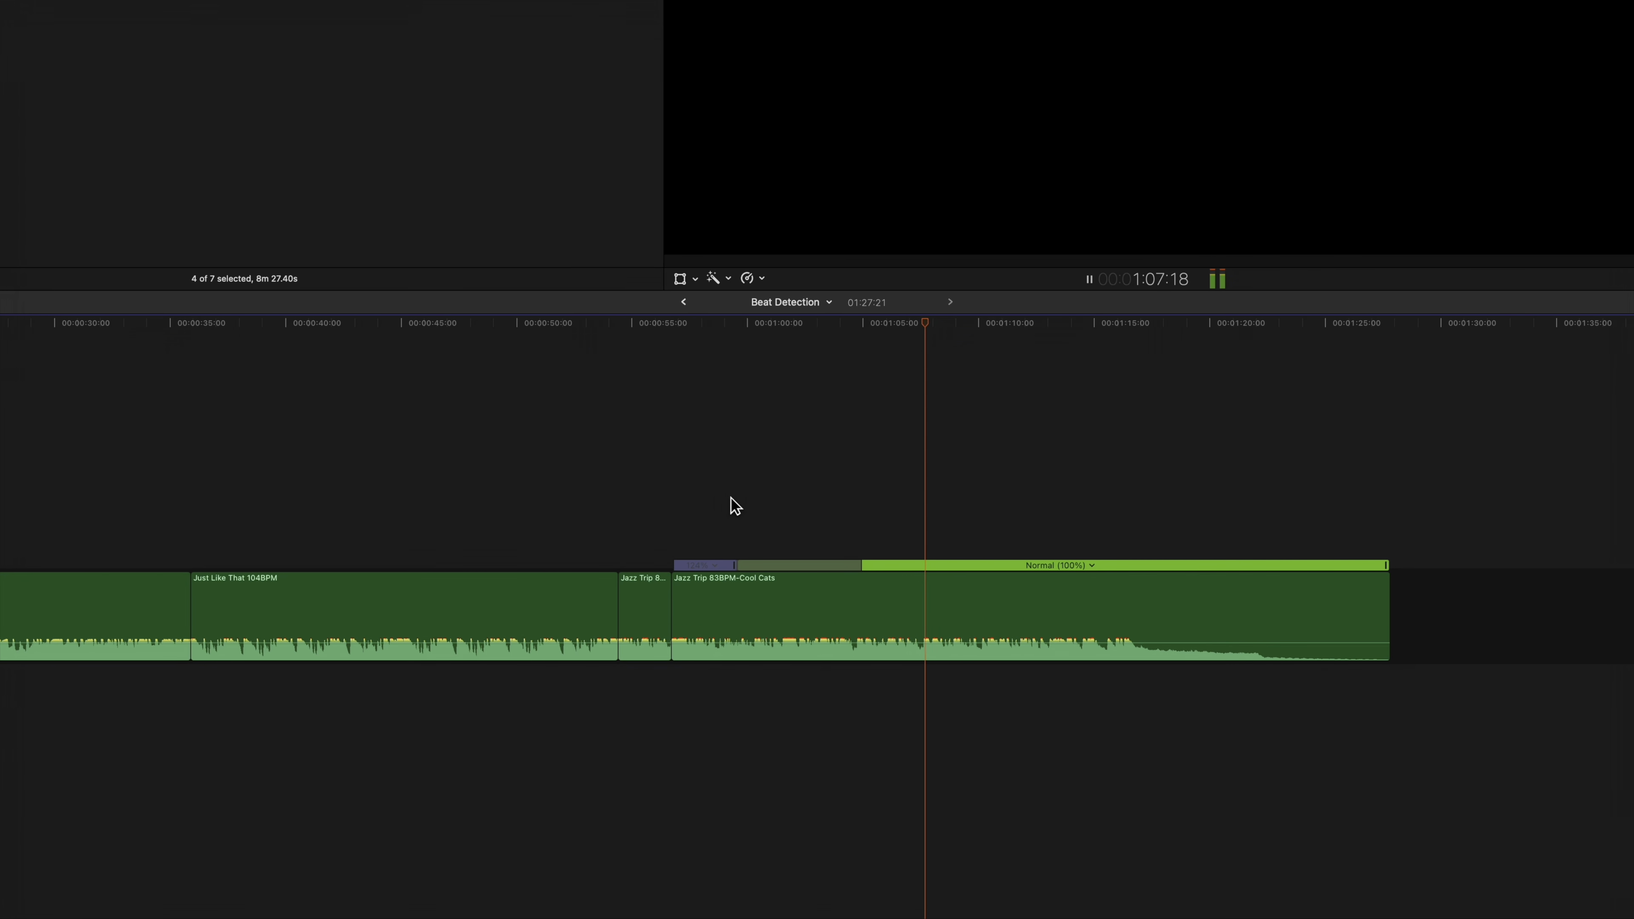
{"action": "key", "text": "space"}
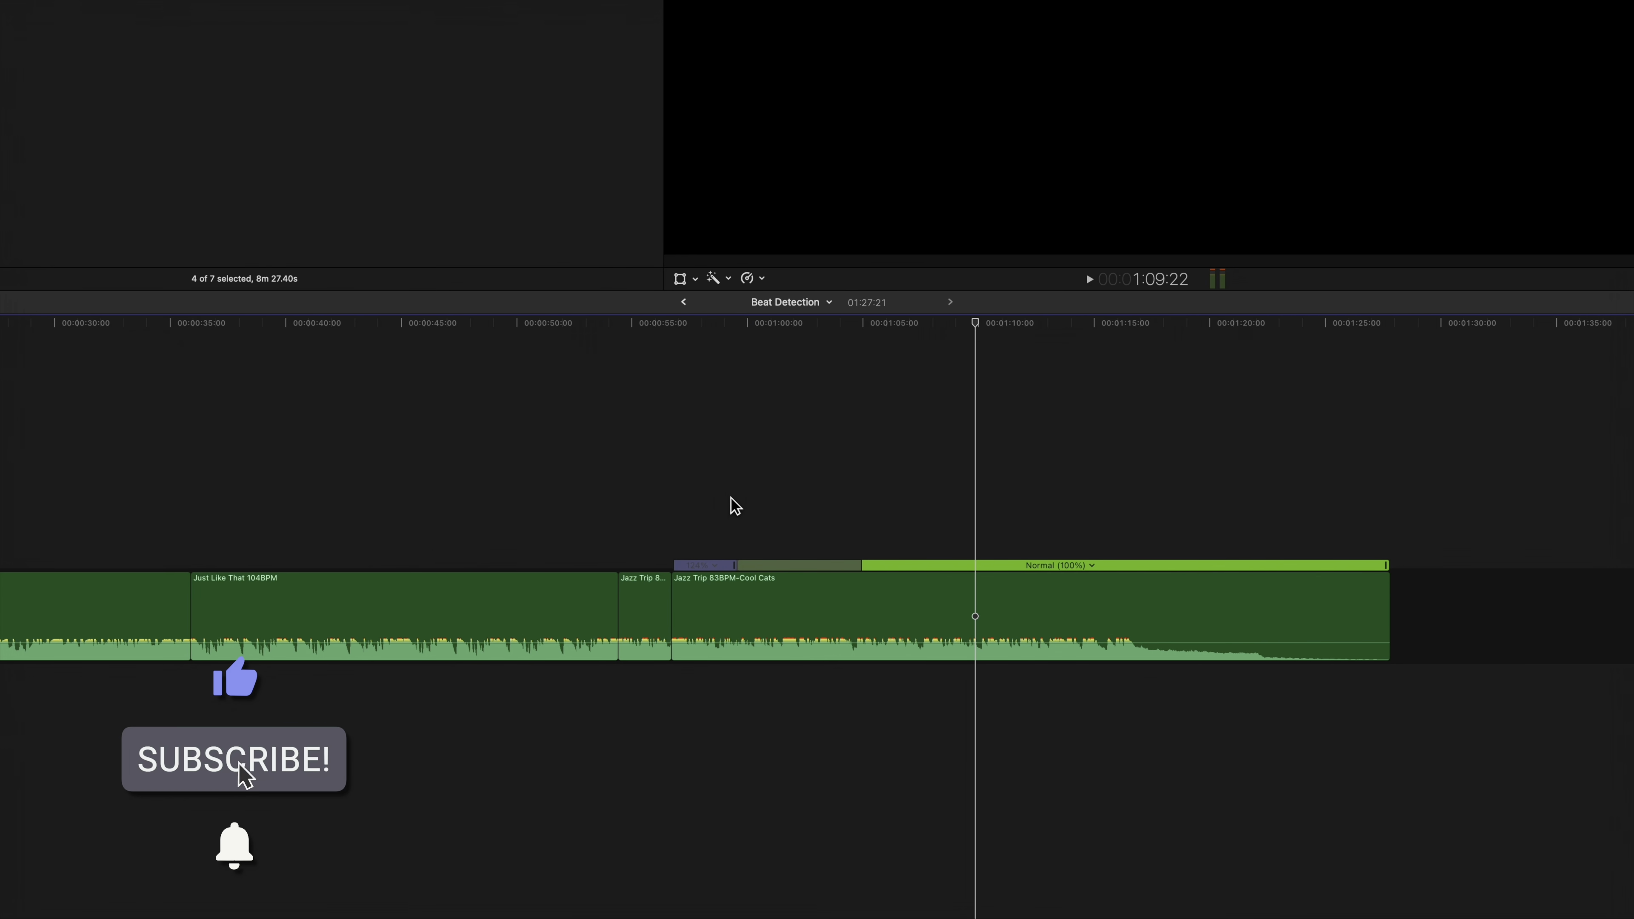